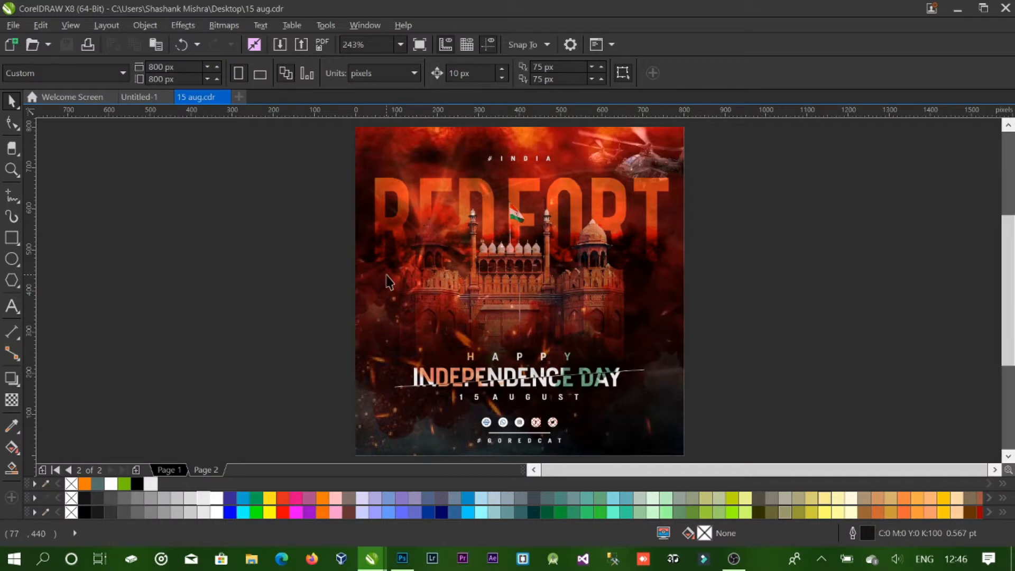
Create a new document with pixel units and a custom page size of 800 × 800 px.
left_click(240, 96)
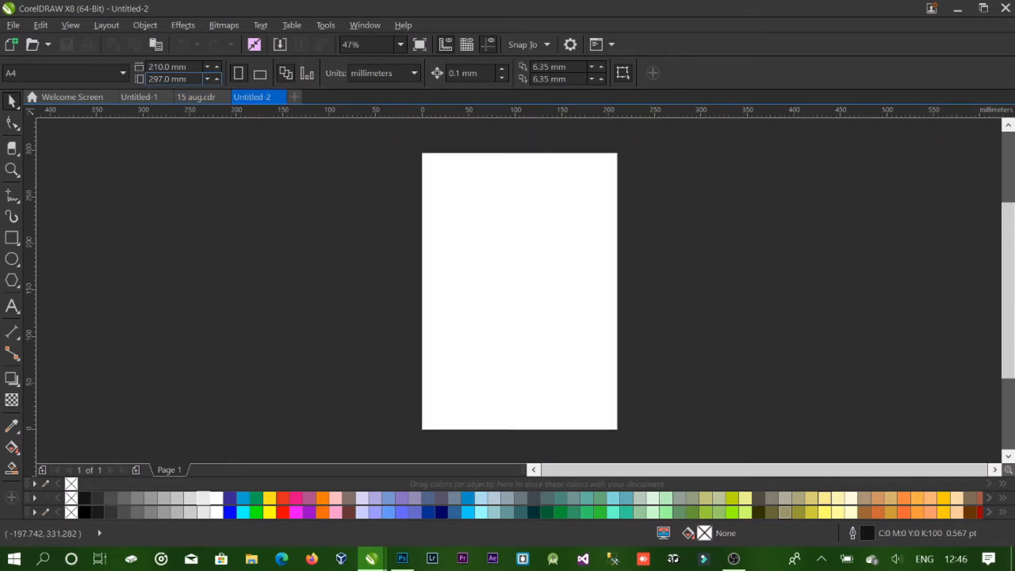
left_click(414, 73)
left_click(370, 152)
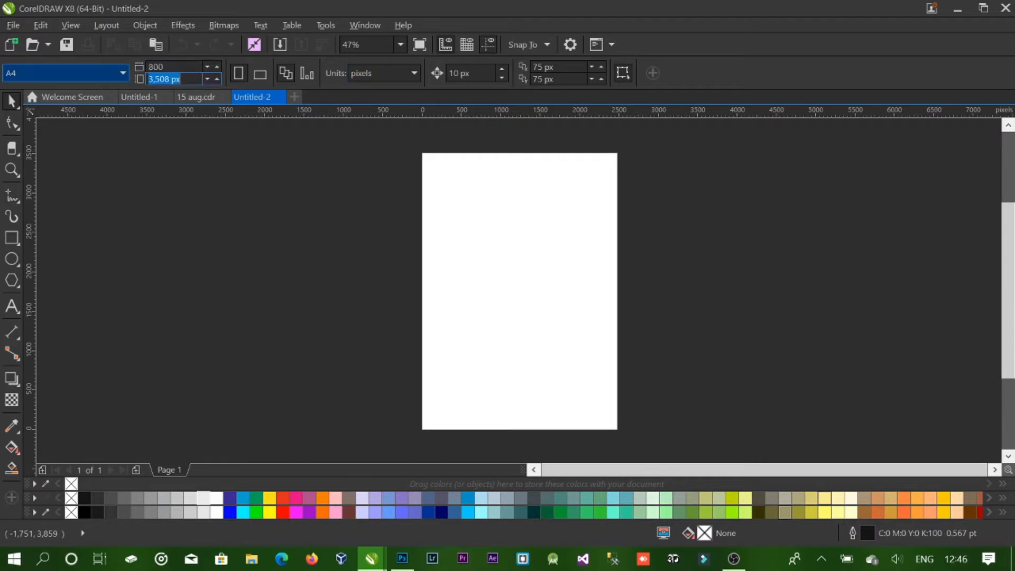
key("Return")
Add a rectangle matching the full 800 × 800 px page and deselect it.
double_click(11, 238)
key("F4")
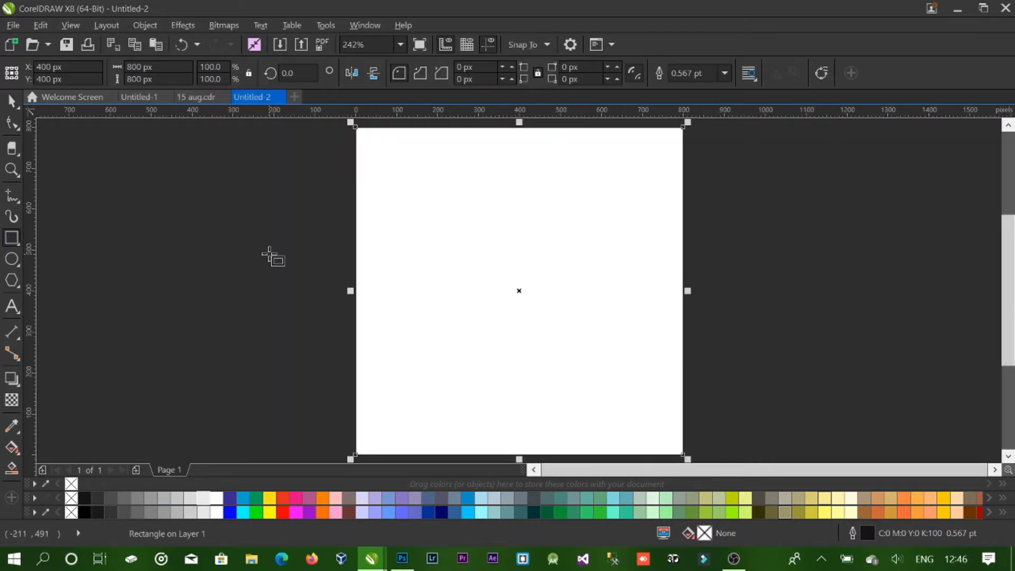
left_click(186, 203)
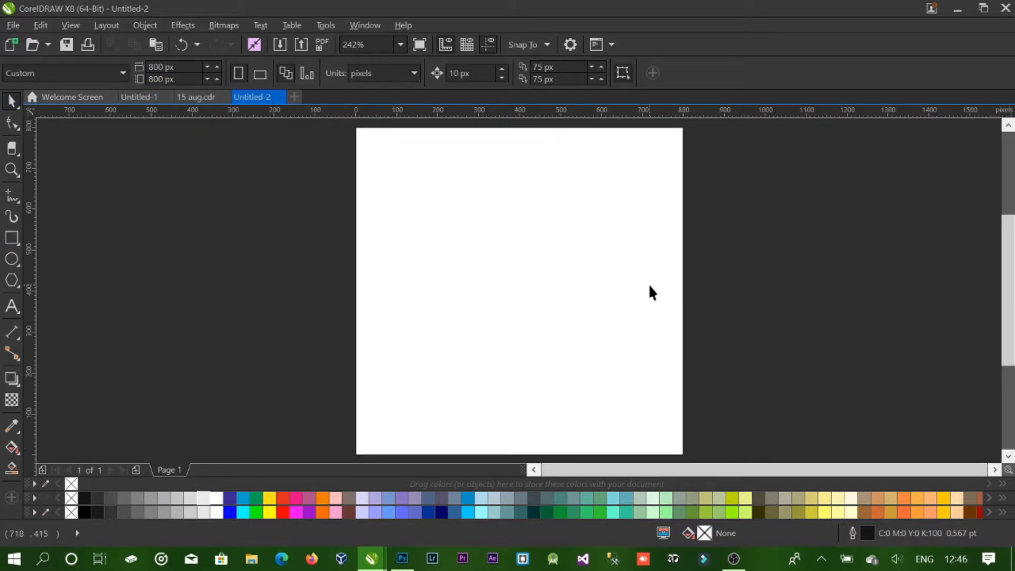
Copy all nine images from the folder 15 and paste them into the new document.
left_click(957, 8)
double_click(150, 285)
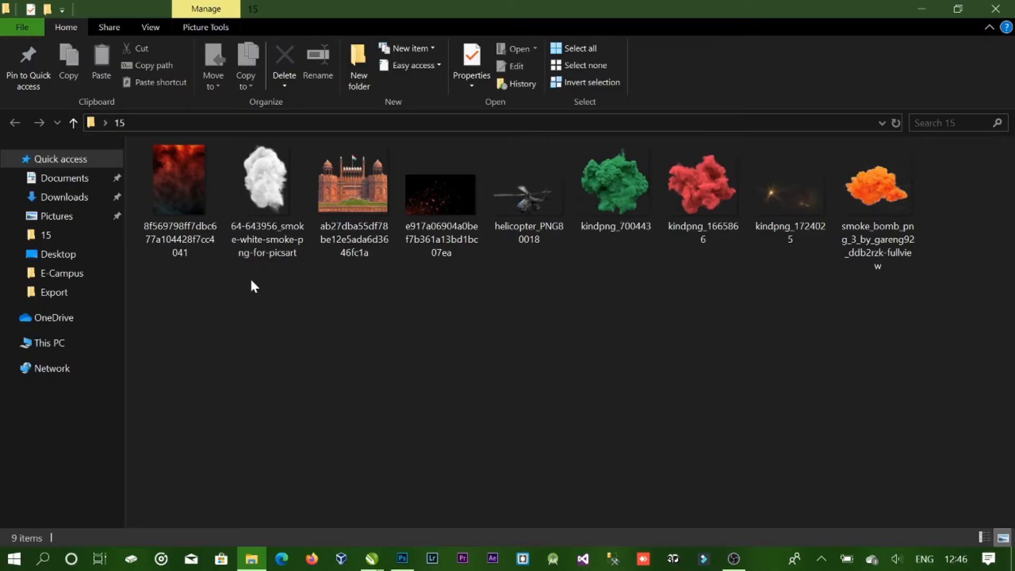
left_click_drag(146, 297, 960, 192)
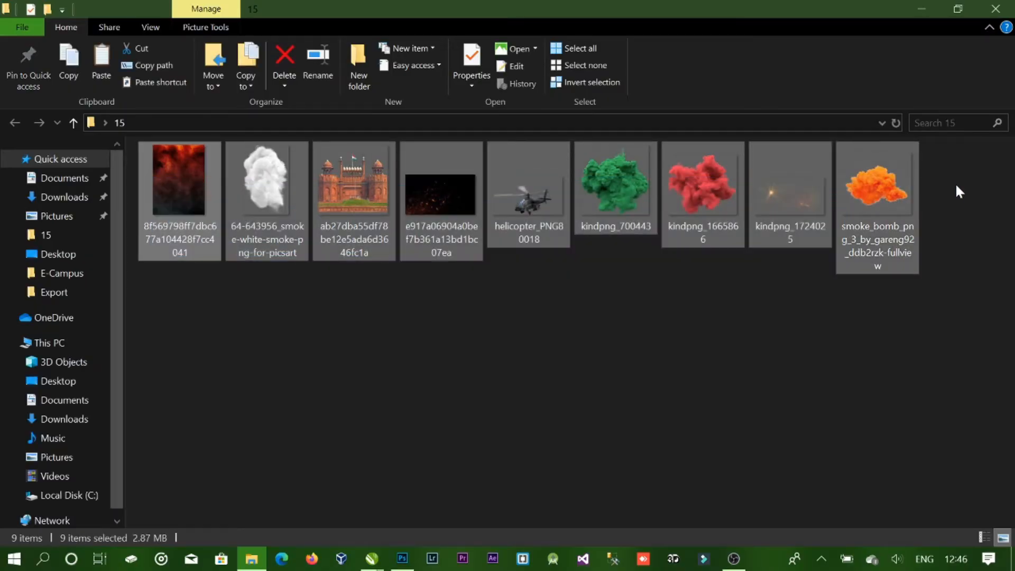
left_click(373, 568)
left_click(533, 500)
key("ctrl+v")
key("F4")
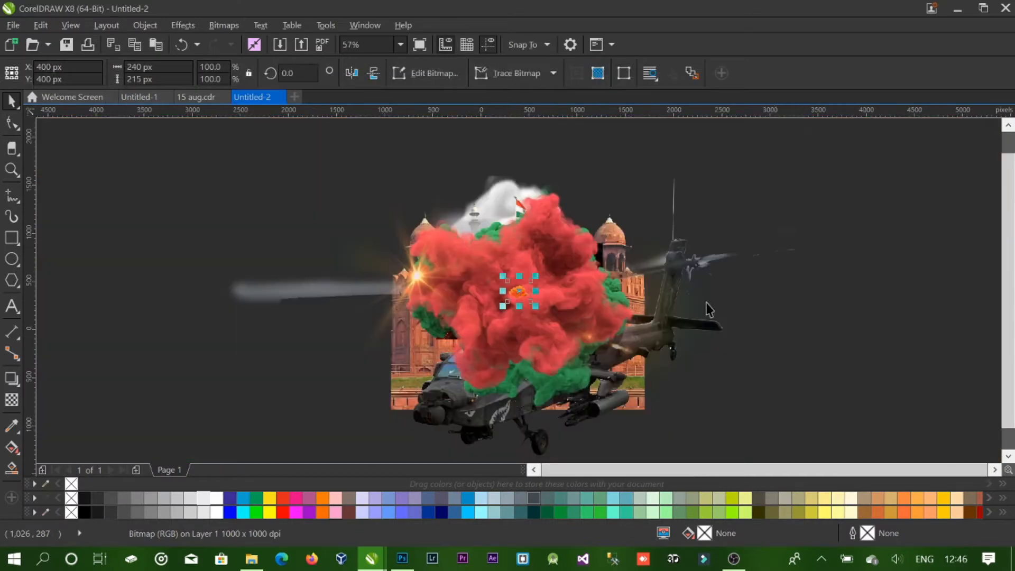
Scale the helicopter down from its corner and repeat the same reduction on every other pasted image except the small orange smoke.
left_click(707, 303)
left_click_drag(720, 182, 674, 282)
left_click(584, 315)
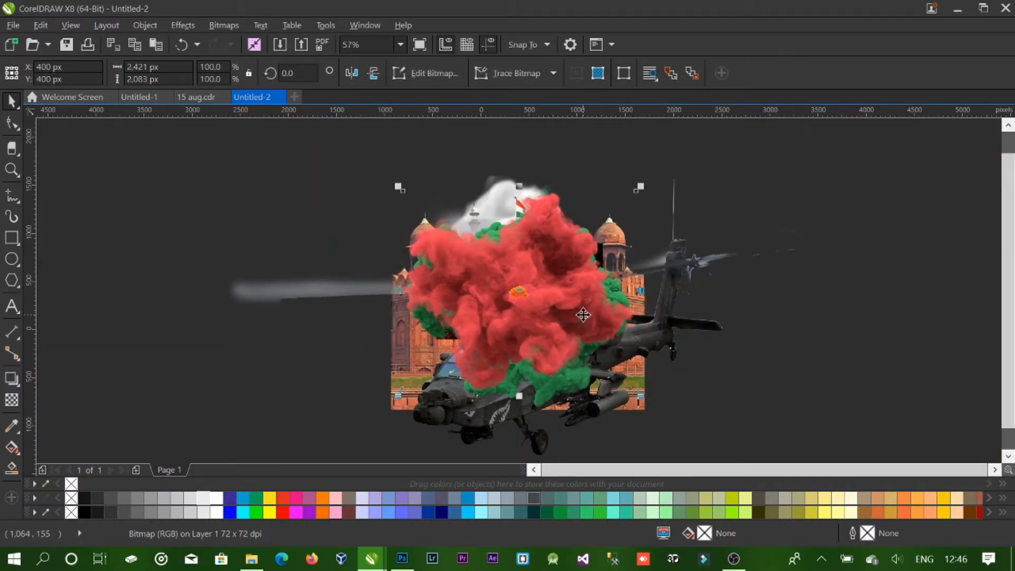
key("ctrl+r")
left_click(583, 315)
key("ctrl+r")
left_click(583, 315)
key("ctrl+r")
left_click(582, 353)
key("ctrl+r")
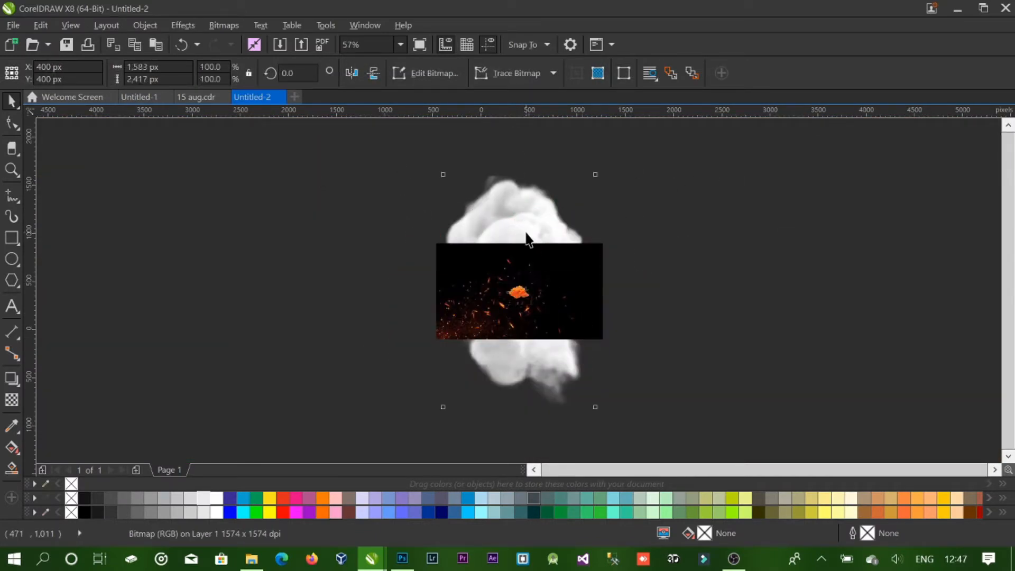
key("ctrl+r")
left_click(553, 270)
key("ctrl+r")
left_click(547, 258)
key("ctrl+r")
key("shift+F4")
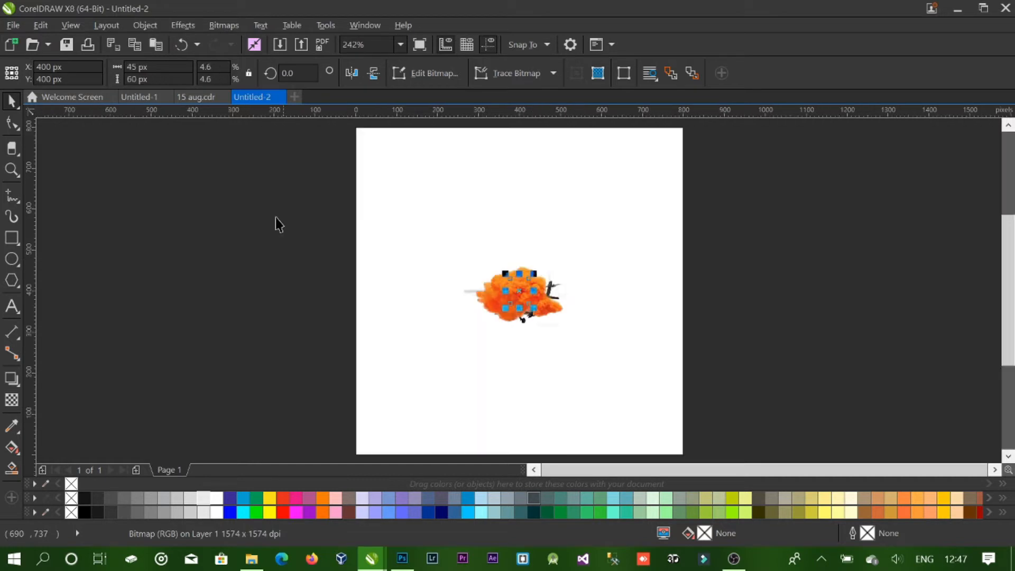
Move the images off the page and spread out the smoke clouds, lens flare and Red Fort around it.
left_click_drag(276, 218, 645, 348)
left_click_drag(519, 287, 152, 292)
left_click(275, 219)
left_click_drag(154, 182, 283, 250)
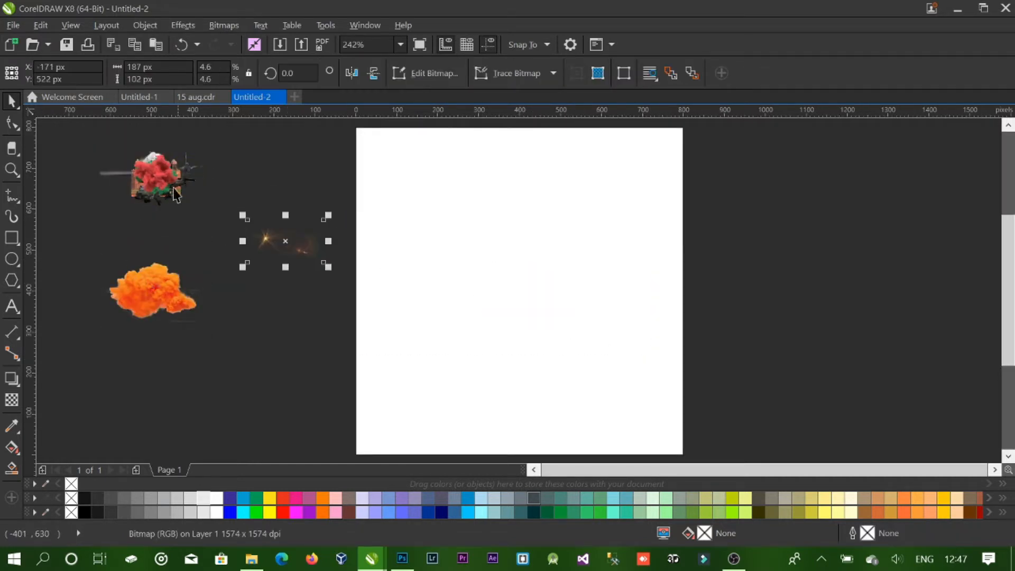
left_click_drag(176, 195, 256, 344)
left_click_drag(156, 180, 788, 301)
PowerClip the red cloud background into the page rectangle and stretch it to about 803 × 812 px to cover the frame.
left_click_drag(156, 206, 592, 383)
left_click(632, 312)
right_click(655, 312)
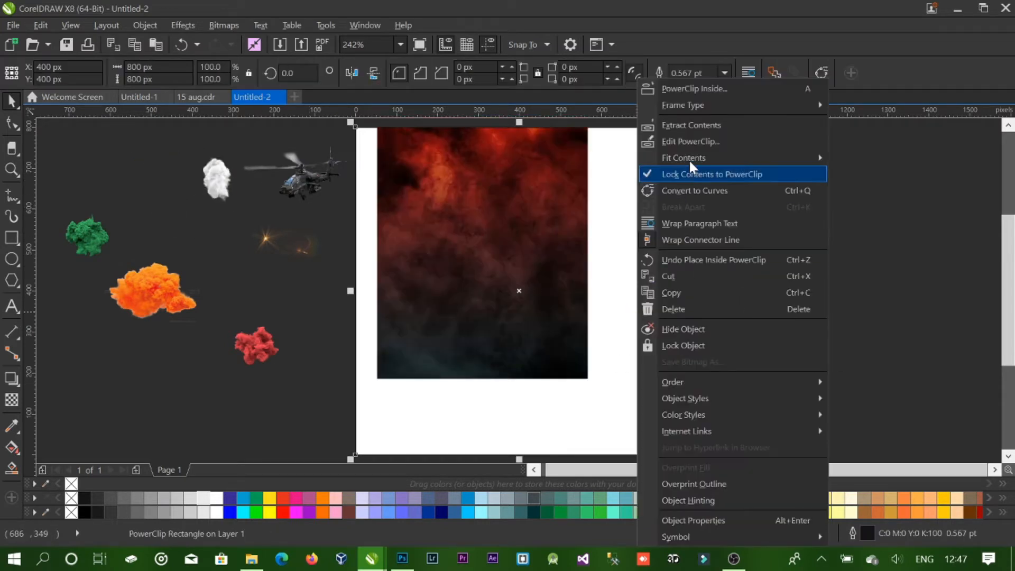
left_click(691, 141)
left_click_drag(509, 192, 487, 222)
left_click_drag(570, 414, 625, 427)
left_click_drag(608, 258, 690, 260)
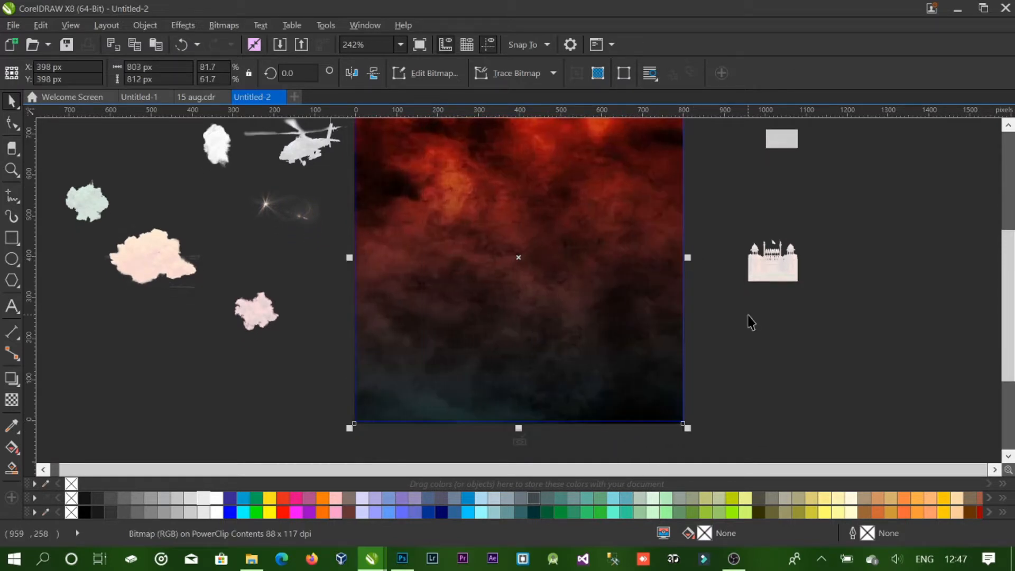
left_click(749, 319, "ctrl")
Enlarge the Red Fort image to about 555 px wide and centre it horizontally on the page.
left_click(809, 307)
left_click_drag(874, 297, 723, 385)
key("c")
Place the red smoke over the fort's left edge, enlarged to about 213 × 183 px.
left_click(256, 330)
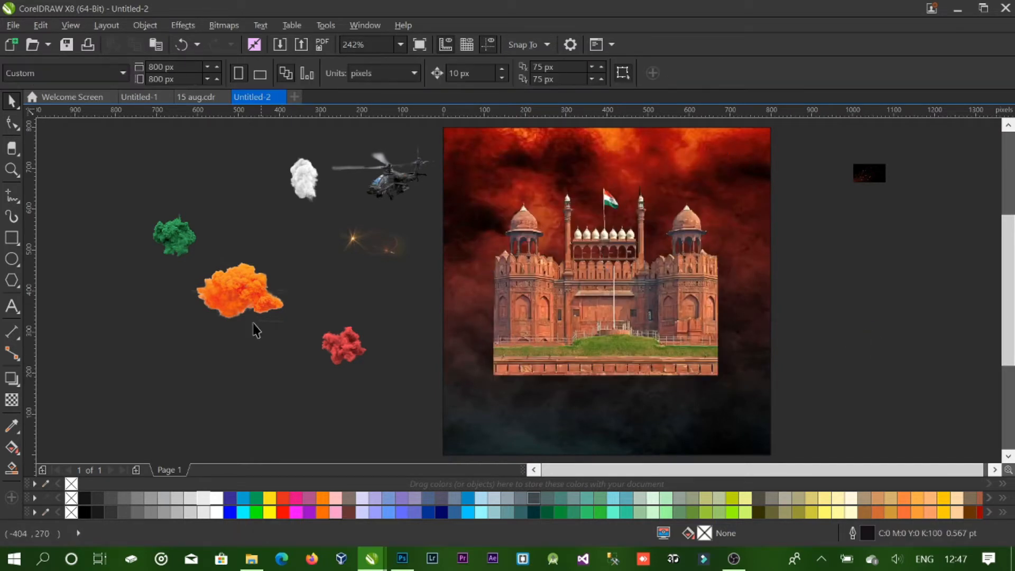
left_click_drag(343, 344, 523, 319)
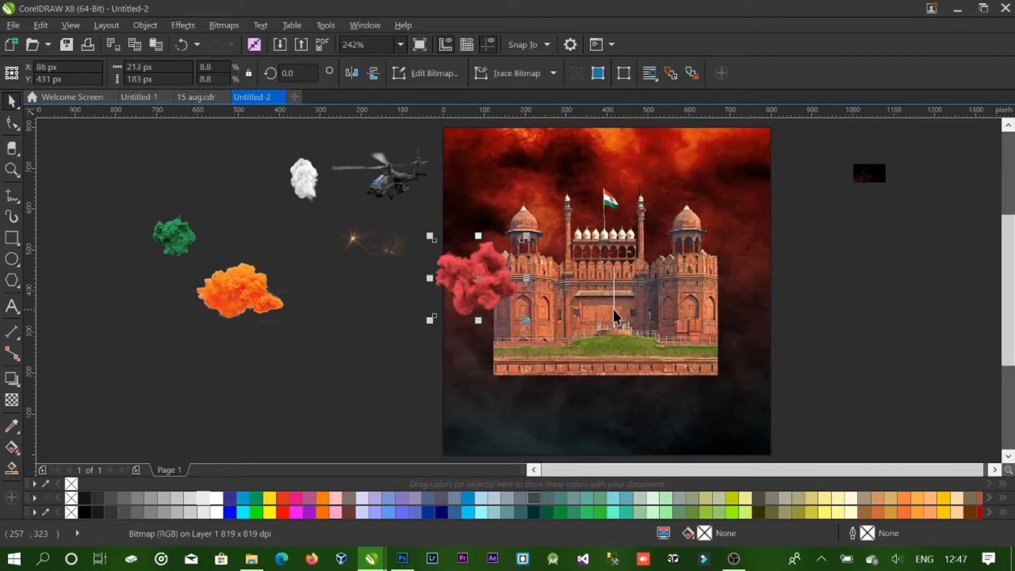
Warm the fort image to a temperature of 4,390 and adjust its saturation, brightness, contrast and midtones in the Image Adjustment Lab.
left_click(614, 314)
left_click(224, 25)
left_click(270, 80)
left_click_drag(676, 121, 654, 121)
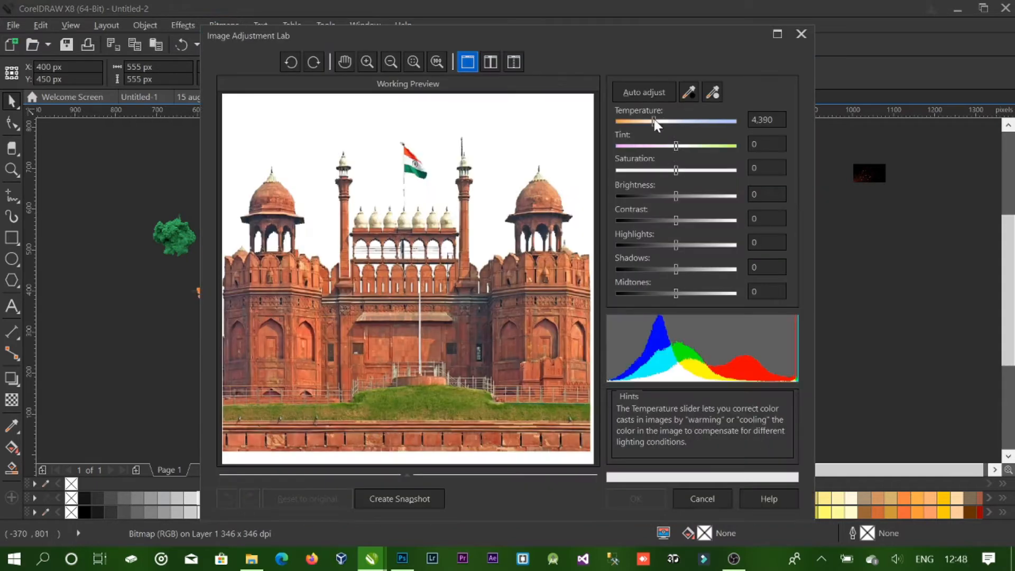
left_click(690, 170)
left_click_drag(676, 196, 685, 219)
left_click_drag(662, 292, 665, 291)
left_click(637, 498)
Enlarge the red smoke to about 276 × 237 px and give it a uniform transparency of 50.
left_click(524, 315)
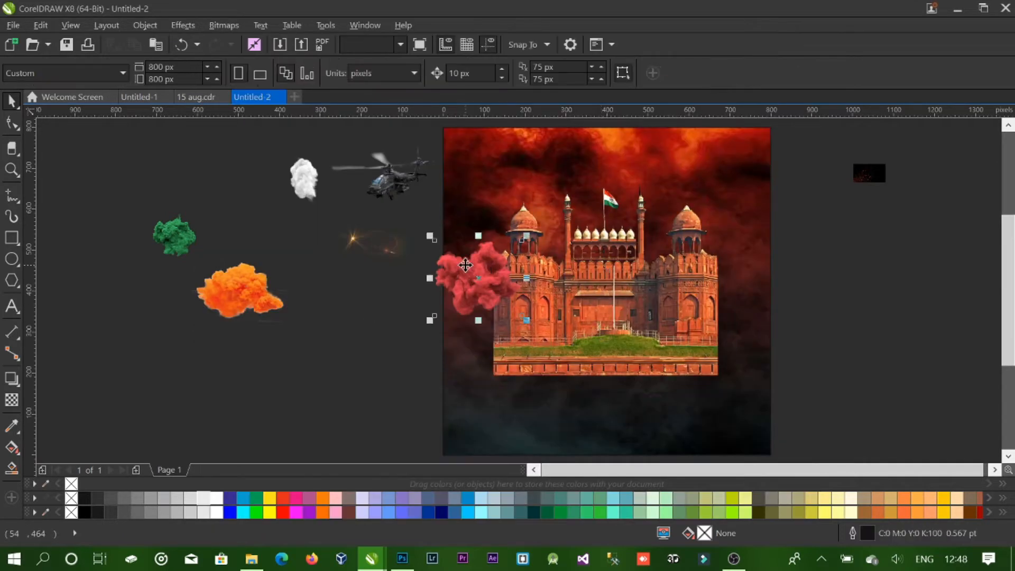
mouse_move(528, 320)
left_mouse_down()
mouse_move(534, 330)
mouse_move(523, 338)
left_mouse_up()
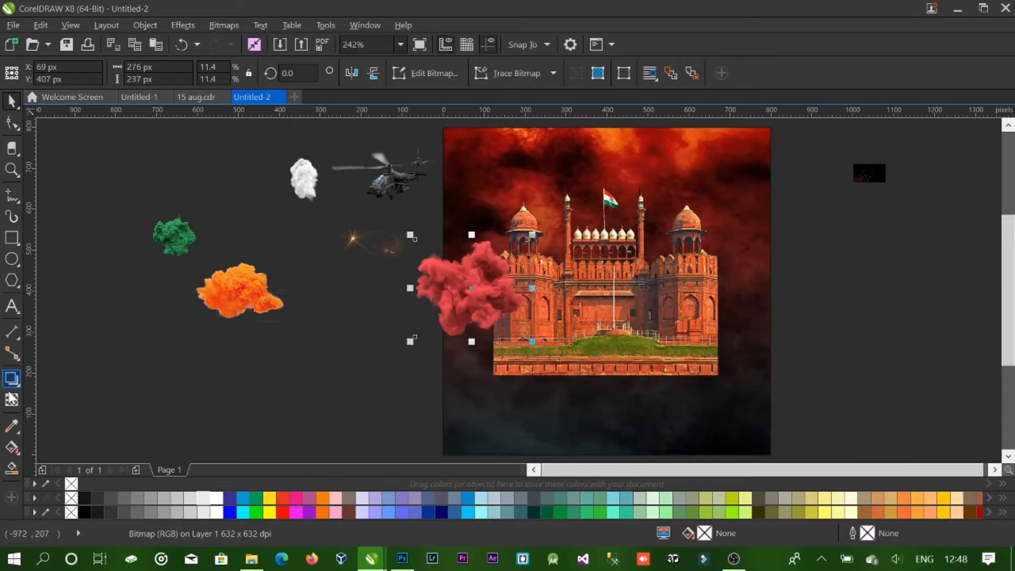
left_click(12, 400)
left_click(32, 73)
Try the Add, Subtract, Difference, Multiply and Divide merge modes on the red smoke's transparency.
left_click(170, 73)
left_click(164, 104)
left_click(169, 73)
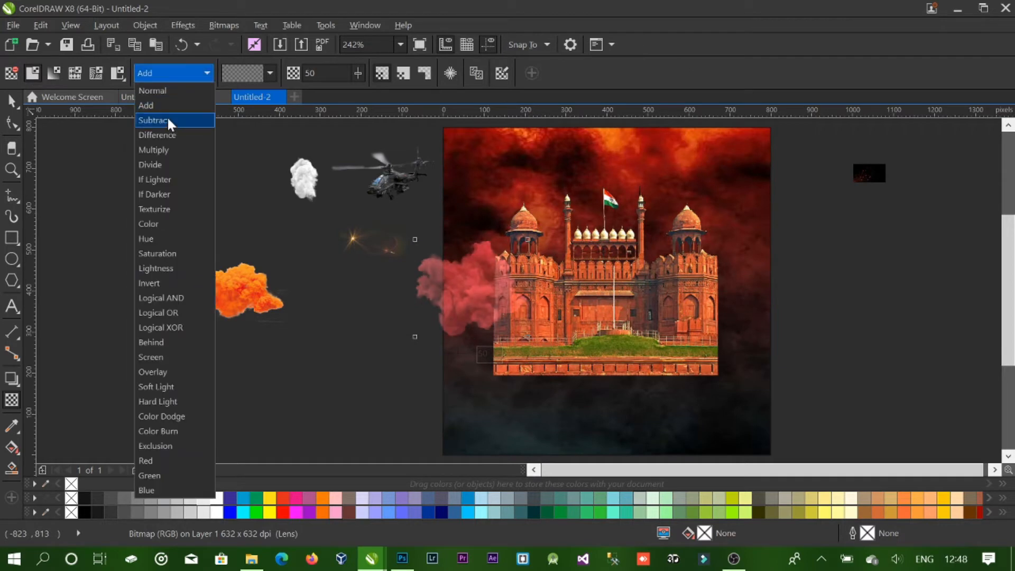
left_click(170, 121)
left_click(169, 73)
left_click(170, 133)
left_click(170, 73)
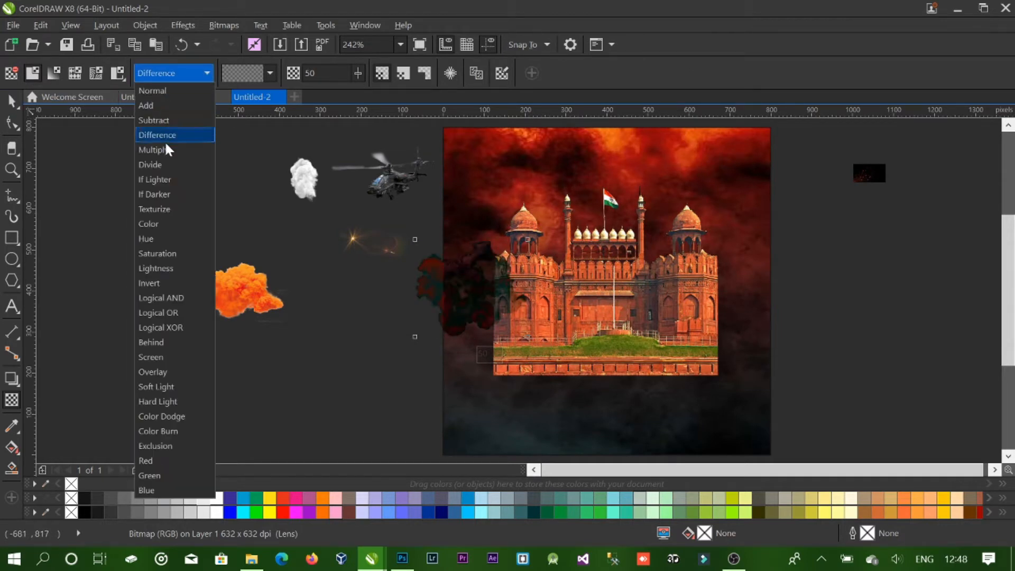
left_click(170, 148)
left_click(169, 73)
left_click(167, 163)
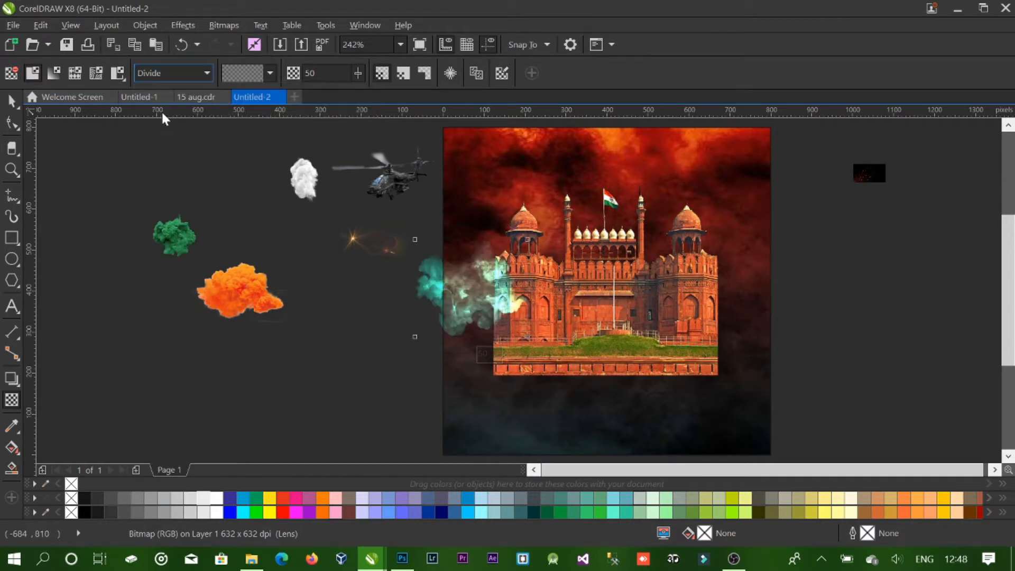
left_click(169, 73)
left_click(163, 149)
Set the red smoke's transparency merge mode to Subtract.
left_click(163, 75)
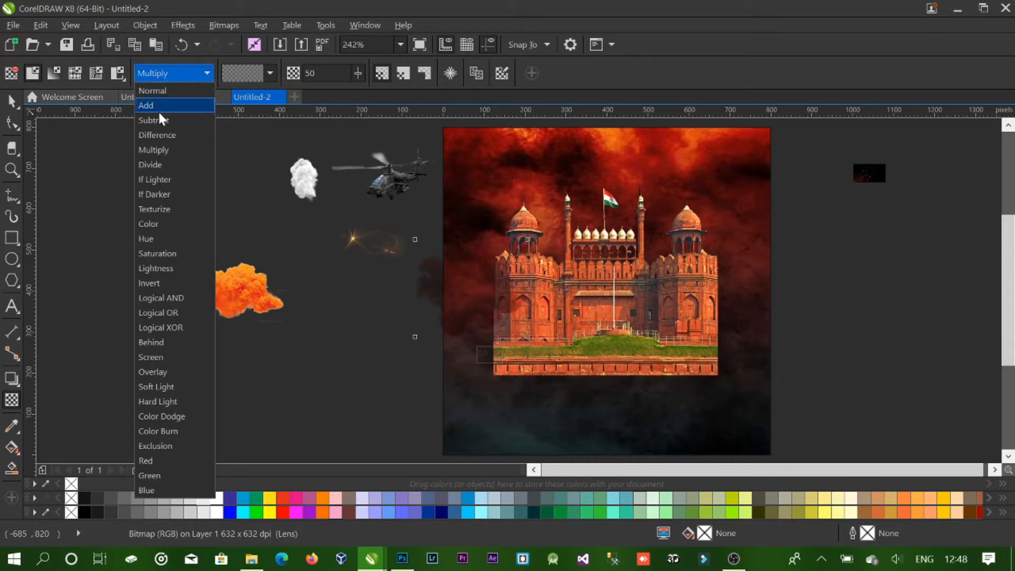
left_click(160, 120)
left_click(11, 102)
Paste copies of the dark smoke and arrange them along the fort's right side, base and both lower corners.
key("ctrl+v")
left_click_drag(478, 297, 703, 355)
key("ctrl+v")
key("ctrl+v")
left_click_drag(621, 354, 500, 389)
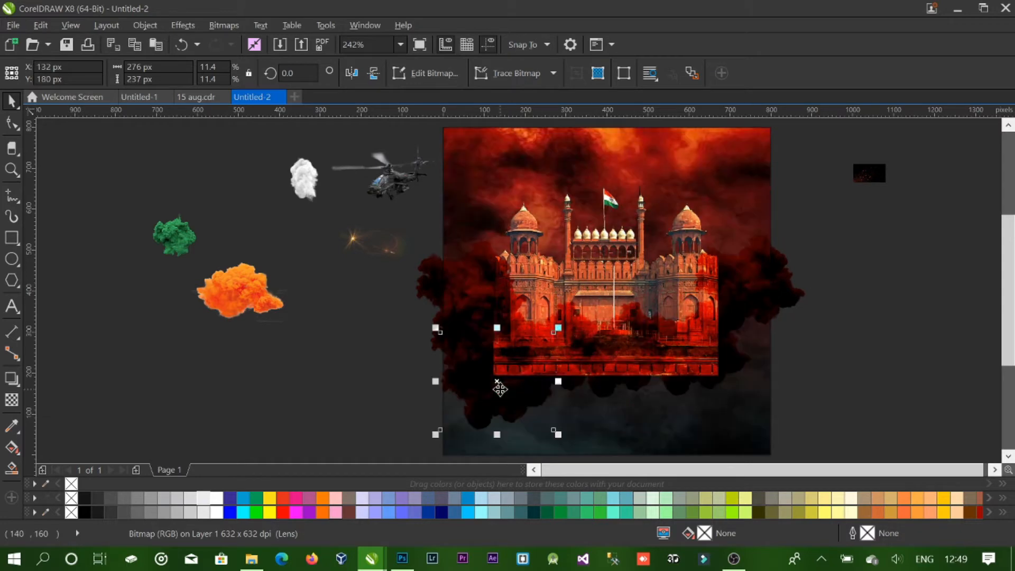
key("ctrl+v")
left_click_drag(621, 353, 677, 380)
left_click(847, 208)
Cover the whole fort with a smoke copy enlarged to about 1,089 × 998 px and rotated to about 345°.
left_click(782, 307)
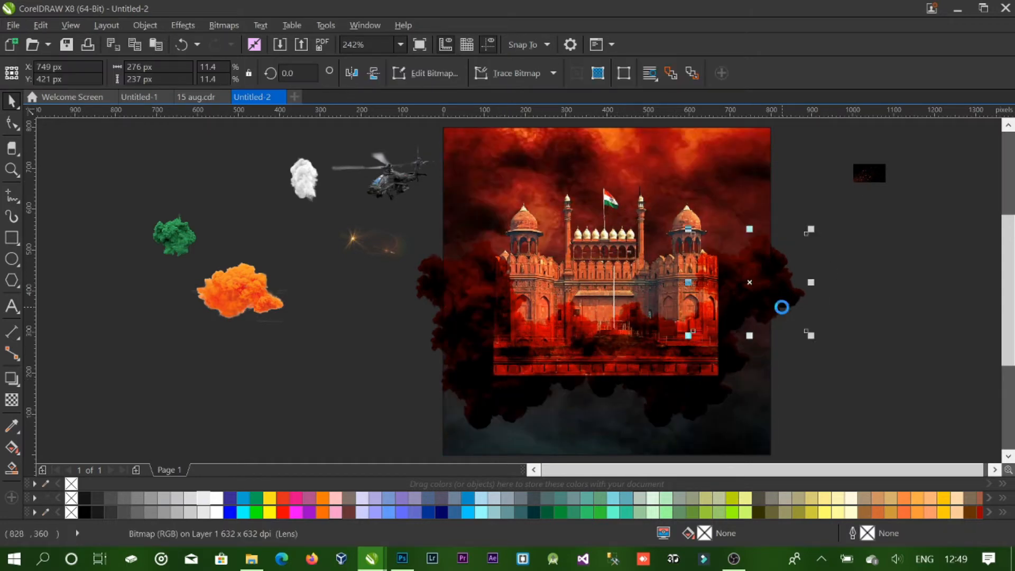
left_click_drag(814, 338, 725, 358)
left_click_drag(761, 139, 745, 221)
left_click(823, 254)
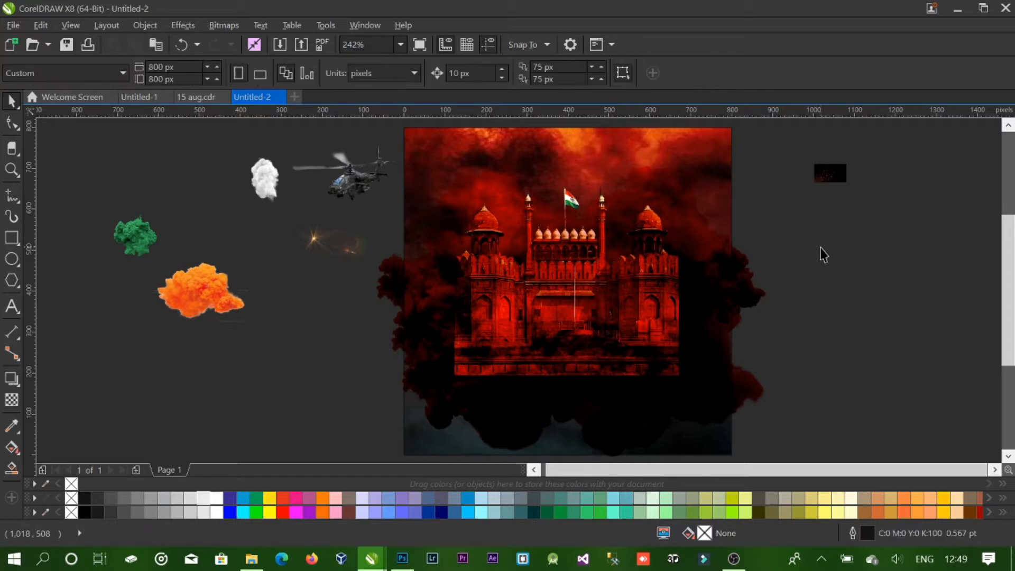
Move the helicopter and the lens flare farther away from the page's left side.
scroll(823, 253, "down", 1)
left_click_drag(412, 193, 257, 169)
left_click_drag(393, 239, 332, 384)
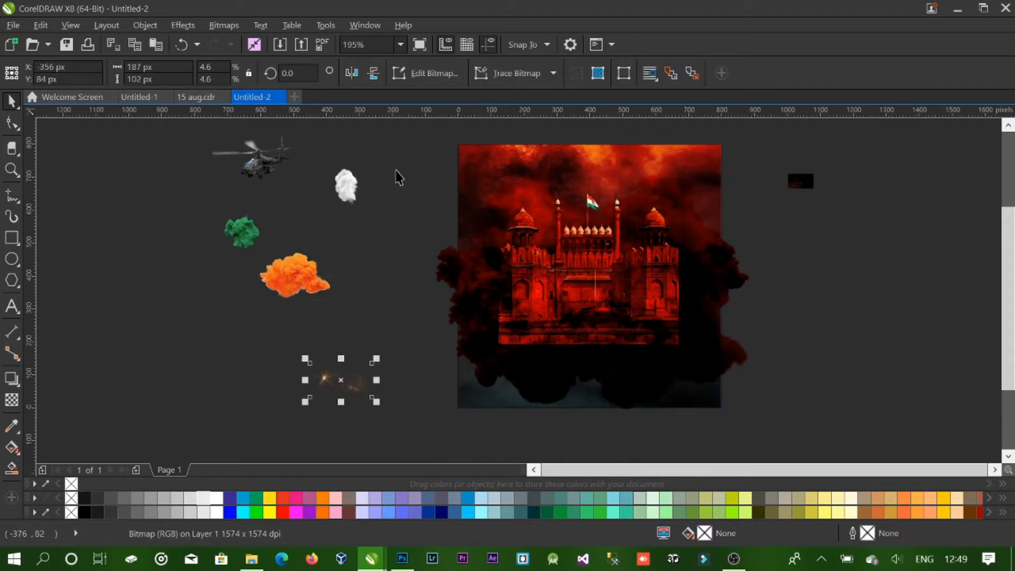
mouse_move(411, 131)
left_mouse_down()
mouse_move(755, 371)
mouse_move(488, 247)
left_mouse_up()
left_click(536, 177)
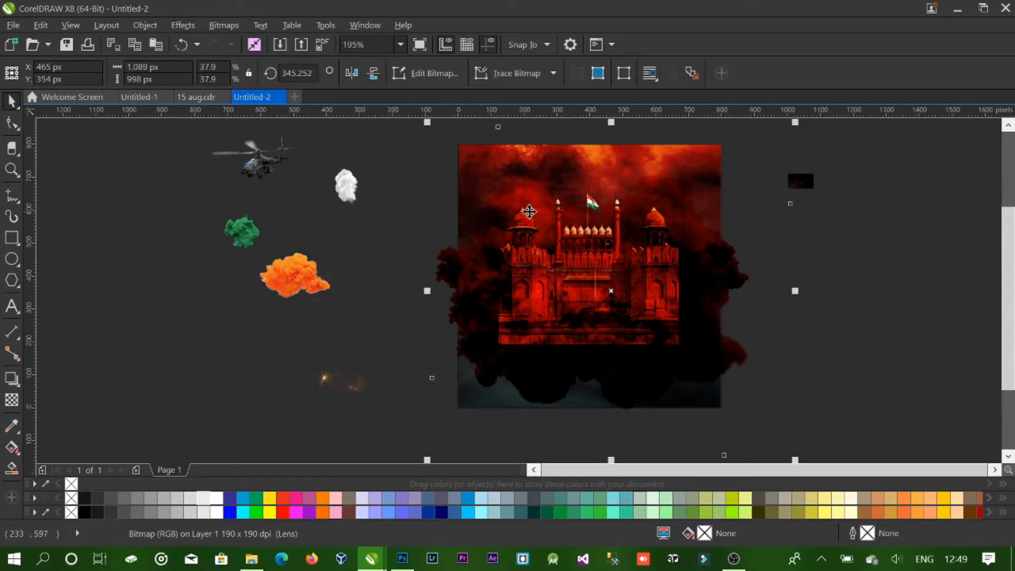
left_click(516, 212)
left_click(556, 320)
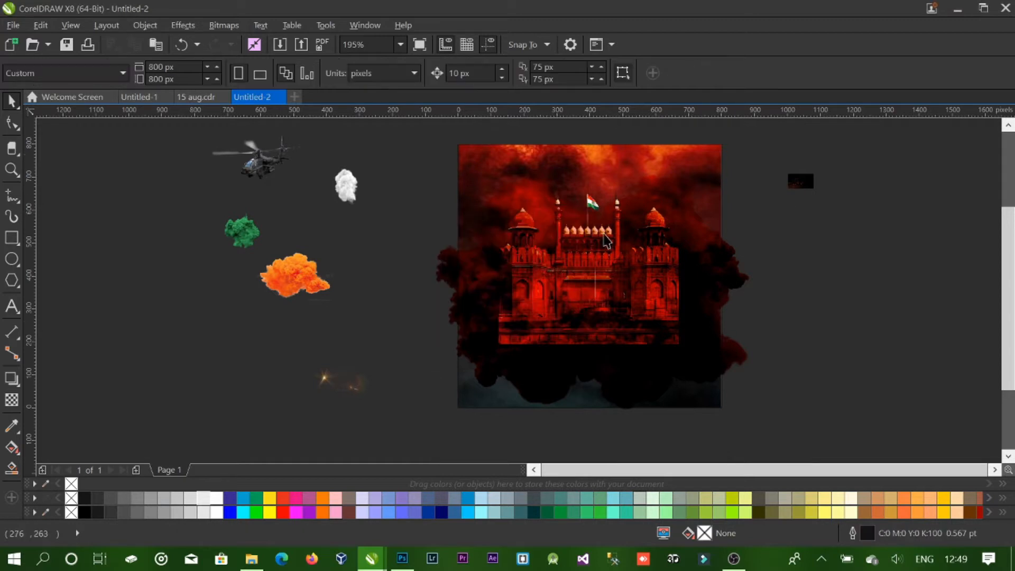
left_click(660, 164)
left_click(743, 160)
left_click(727, 196)
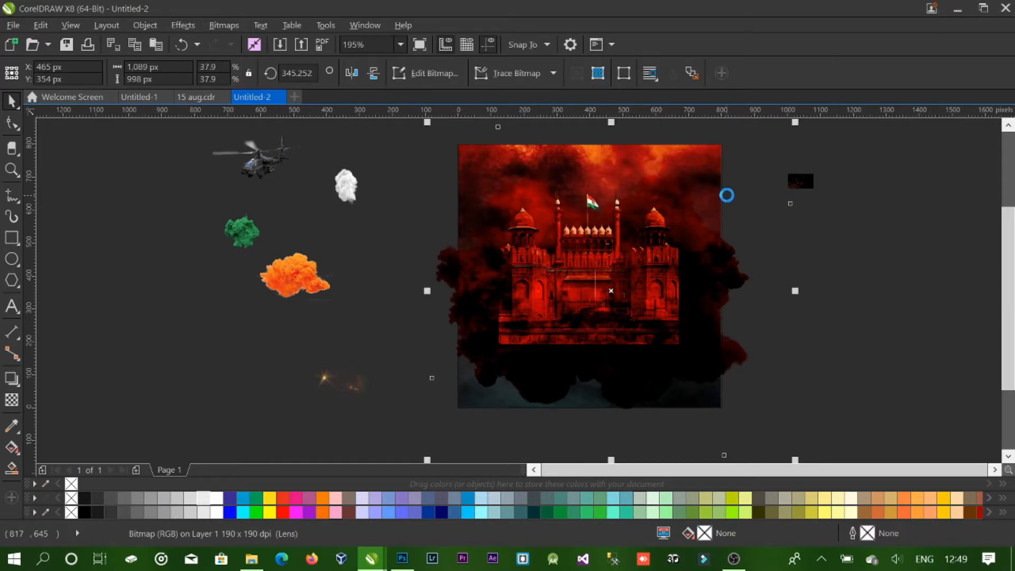
key("Delete")
left_click_drag(404, 153, 815, 445)
key("alt+c")
key("w")
key("p")
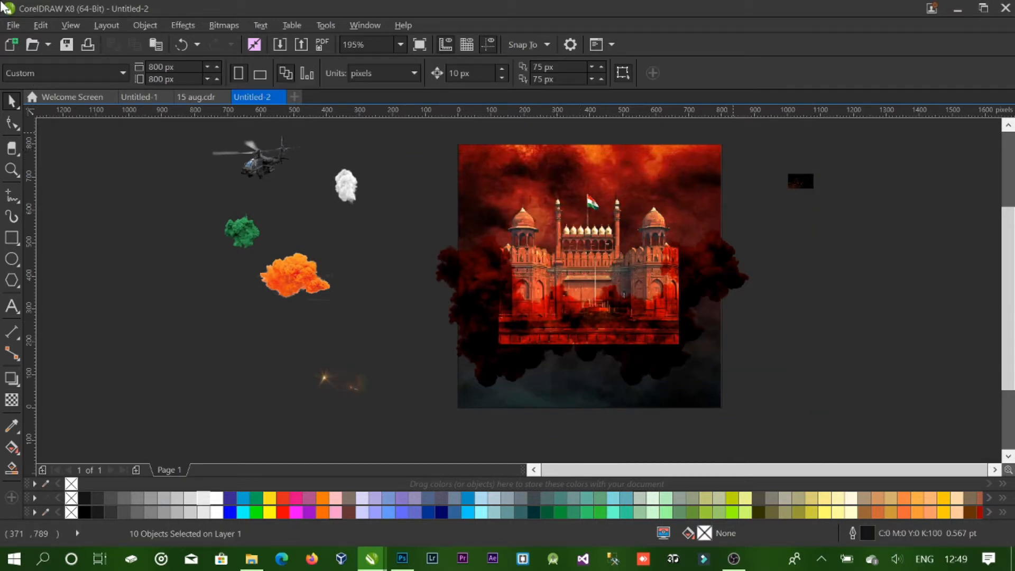
left_click(734, 133)
left_click(566, 325)
Select the fort with all its smoke copies and PowerClip them inside the page rectangle.
left_click_drag(390, 143, 793, 407)
key("alt+c")
key("w")
key("p")
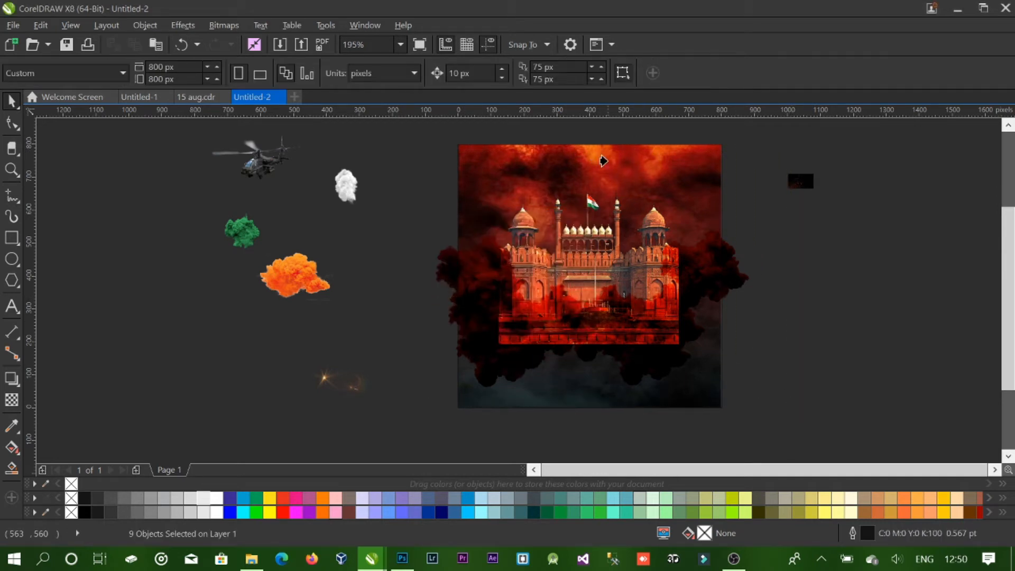
left_click(603, 160)
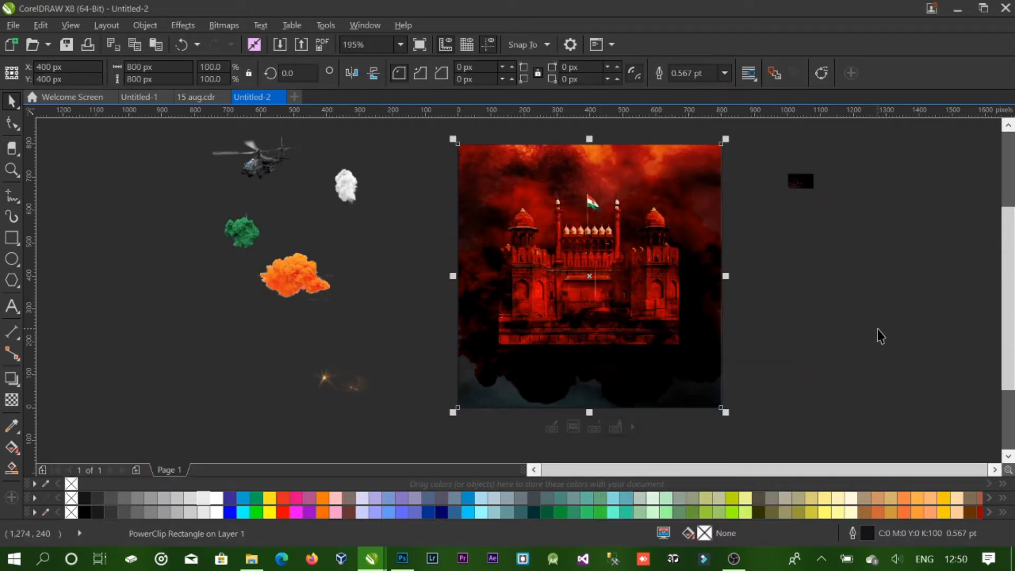
left_click(881, 336)
Move the lens flare onto the fort, enlarge it to about 1,160 × 635 px and place its star beside the left dome.
scroll(879, 334, "up", 1)
left_click_drag(304, 427, 533, 241)
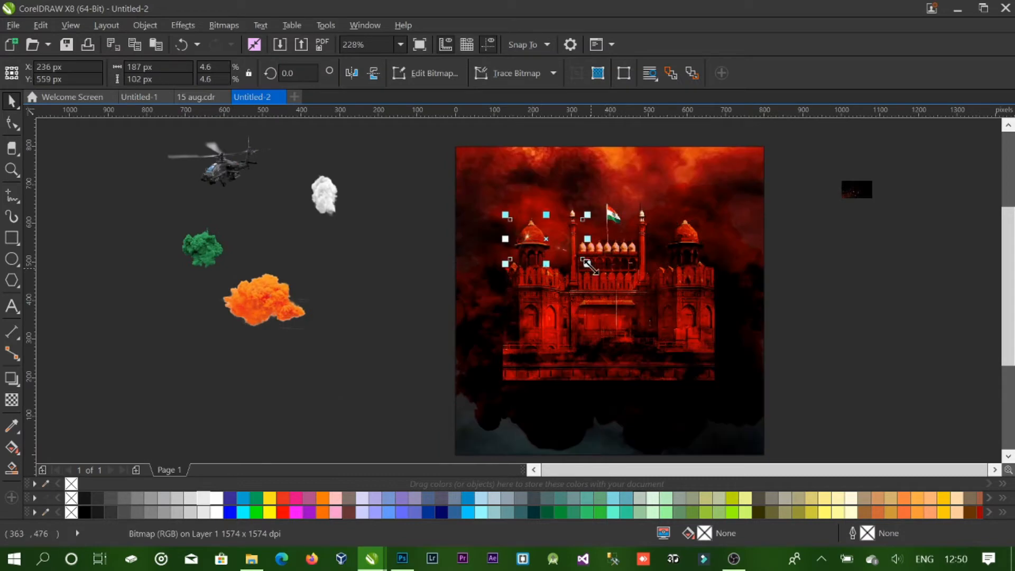
left_click_drag(587, 263, 875, 416)
left_click_drag(734, 328, 650, 277)
left_click_drag(797, 373, 878, 417)
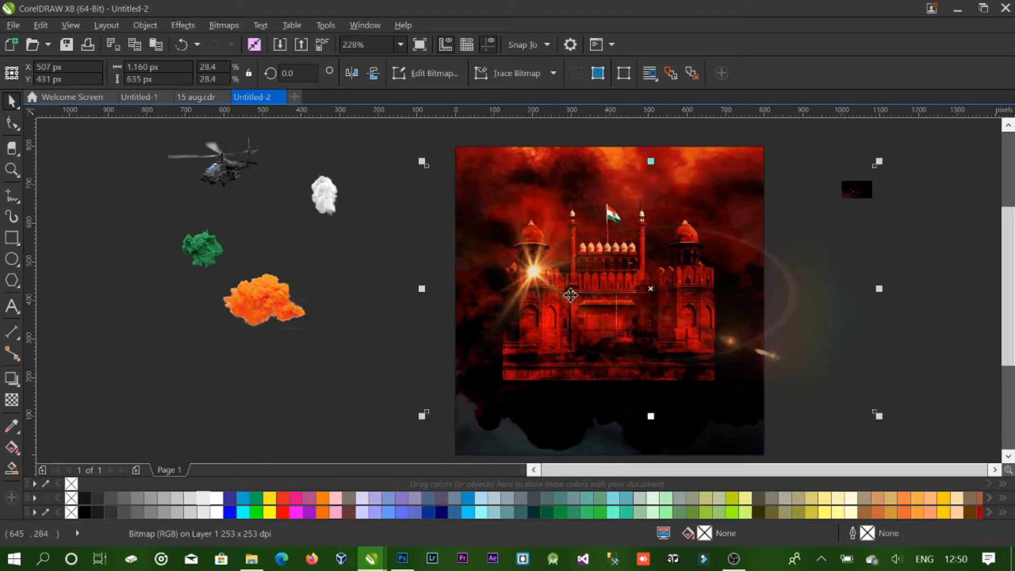
left_click_drag(536, 285, 529, 254)
Apply a uniform transparency of 50 with the Add merge mode to the lens flare.
left_click(13, 400)
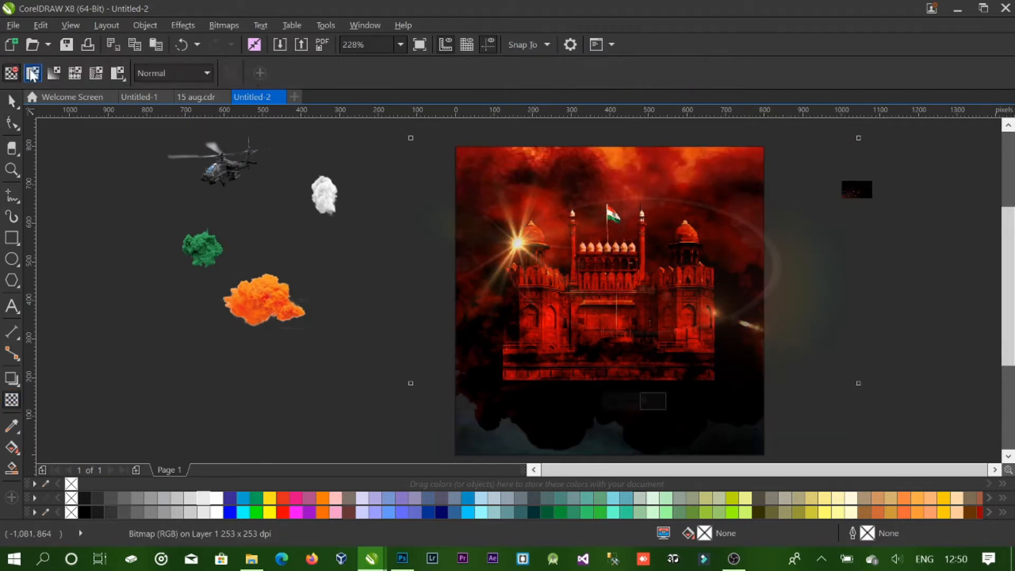
left_click(33, 73)
left_click(173, 75)
left_click(163, 106)
Try the Multiply, Divide, Subtract and Difference merge modes on the lens flare and return it to Add.
left_click(159, 73)
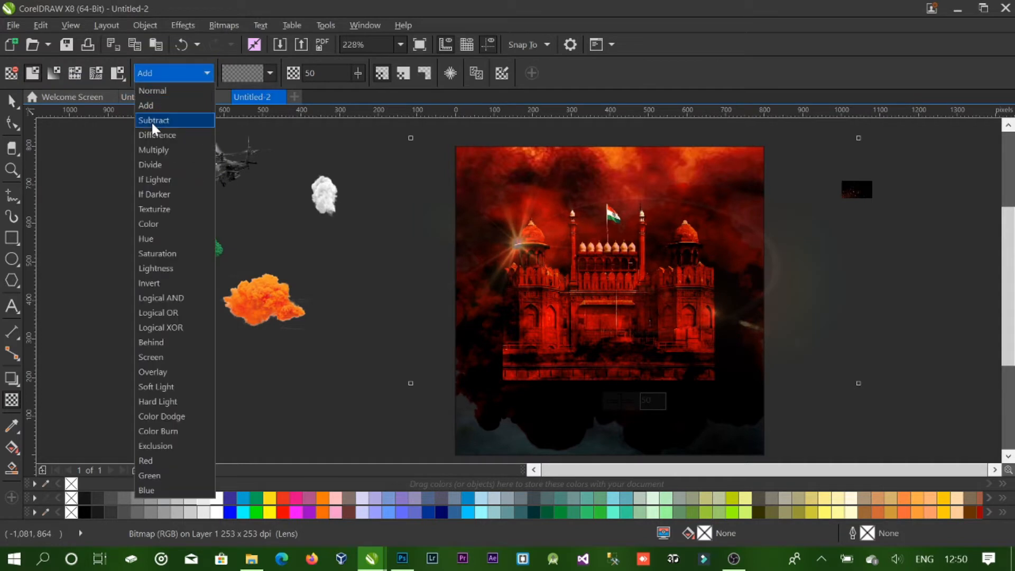
left_click(159, 152)
left_click(173, 73)
left_click(167, 165)
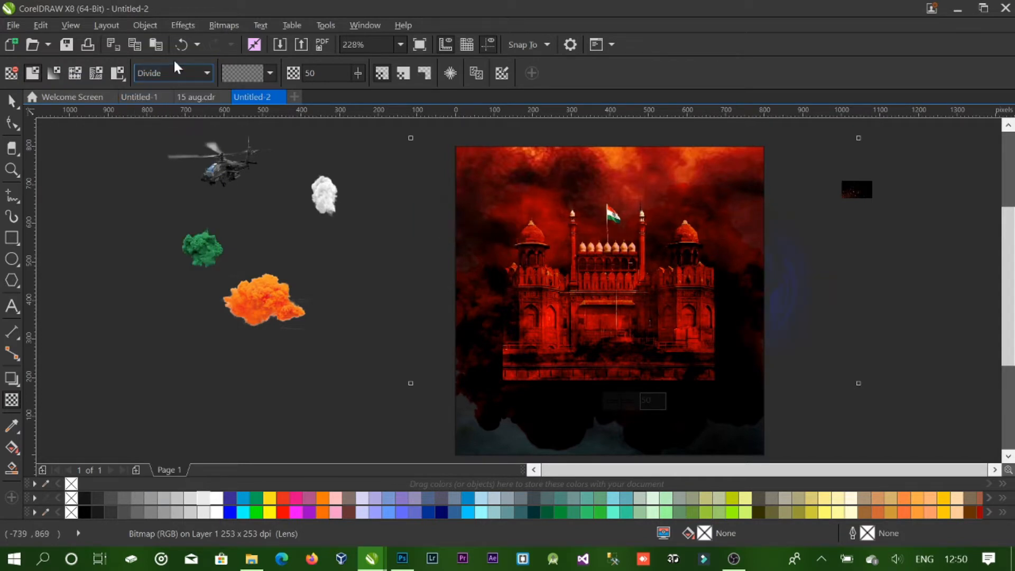
left_click(174, 73)
left_click(158, 120)
left_click(173, 73)
left_click(165, 135)
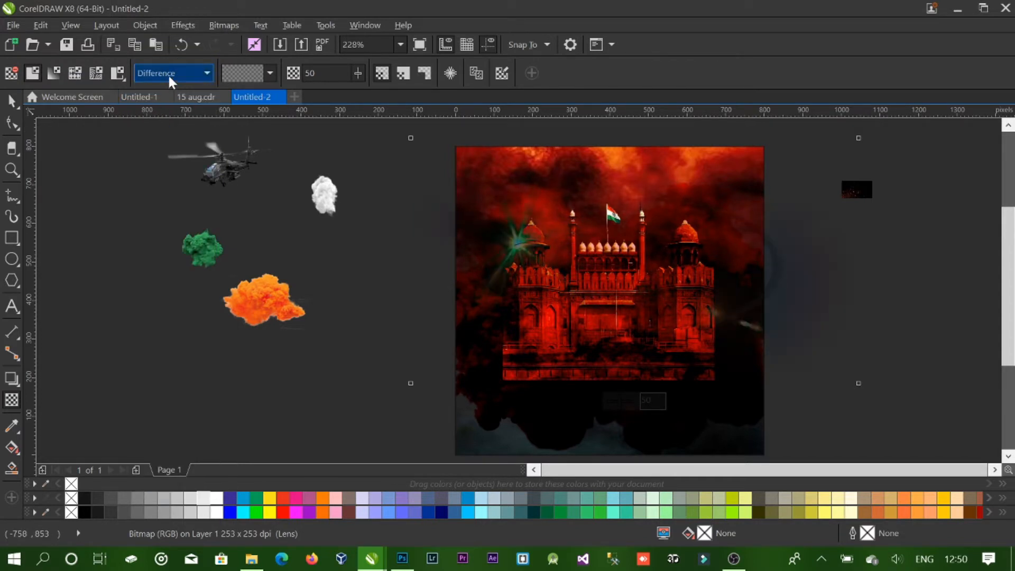
left_click(169, 74)
left_click(158, 105)
Enlarge the lens flare to about 1,358 × 743 px and transfer it into the page rectangle's PowerClip.
left_click(12, 101)
left_click_drag(865, 390, 925, 402)
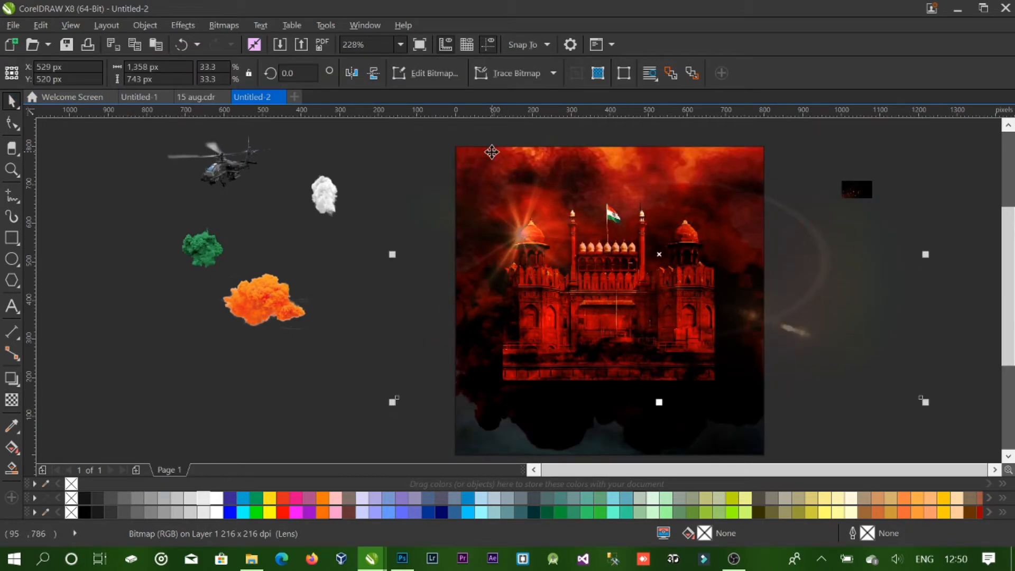
key("ctrl+x")
right_click(505, 163)
left_click(559, 141)
key("ctrl+v")
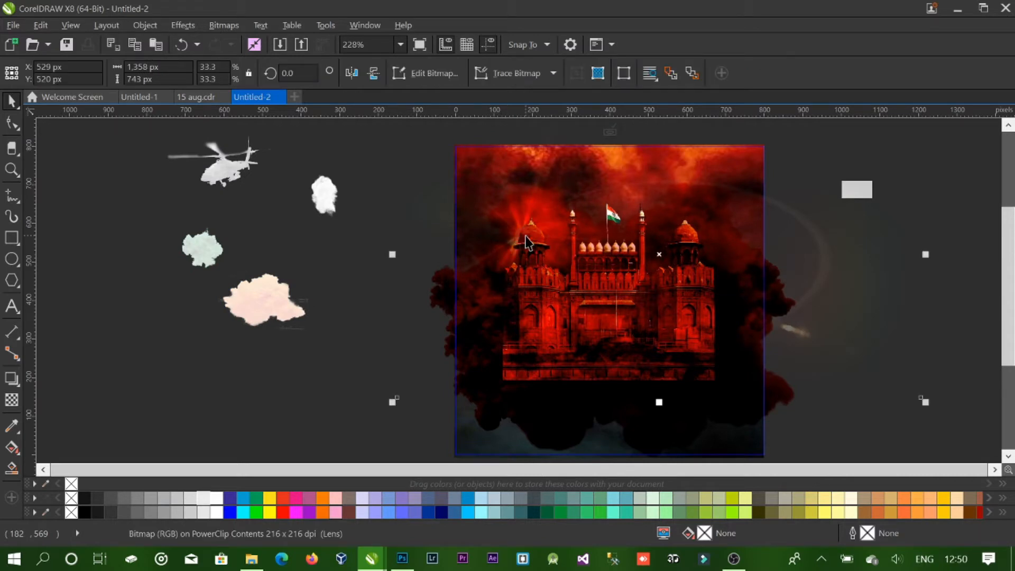
left_click(957, 315, "ctrl")
Enlarge the sparks image over the page and stretch it to about 991 × 800 px.
left_click_drag(871, 195, 768, 392)
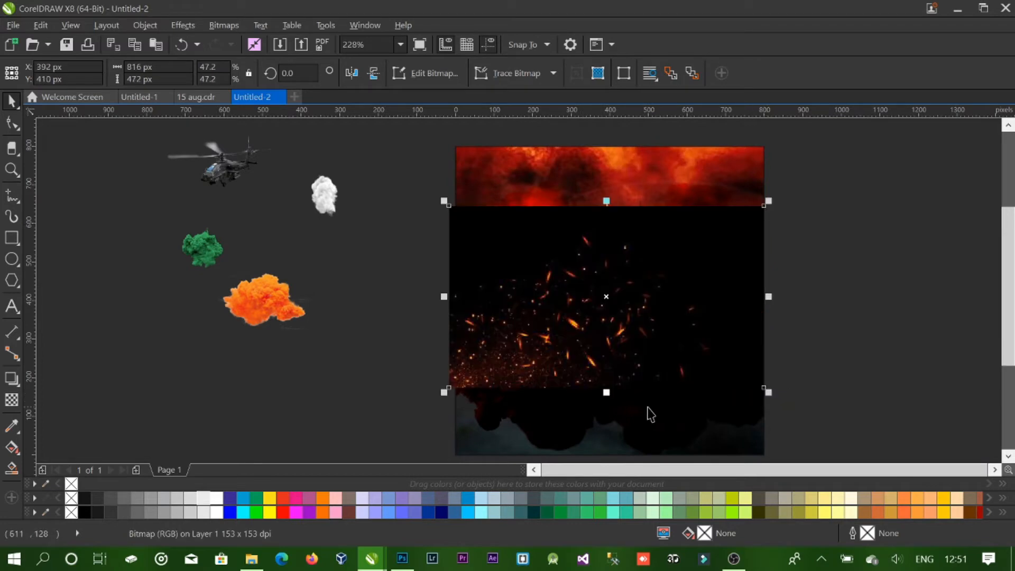
mouse_move(607, 410)
left_mouse_down()
mouse_move(605, 442)
mouse_move(606, 415)
left_mouse_up()
mouse_move(607, 163)
left_mouse_down()
mouse_move(613, 99)
mouse_move(600, 159)
left_mouse_up()
mouse_move(449, 315)
left_mouse_down()
mouse_move(476, 313)
mouse_move(454, 316)
left_mouse_up()
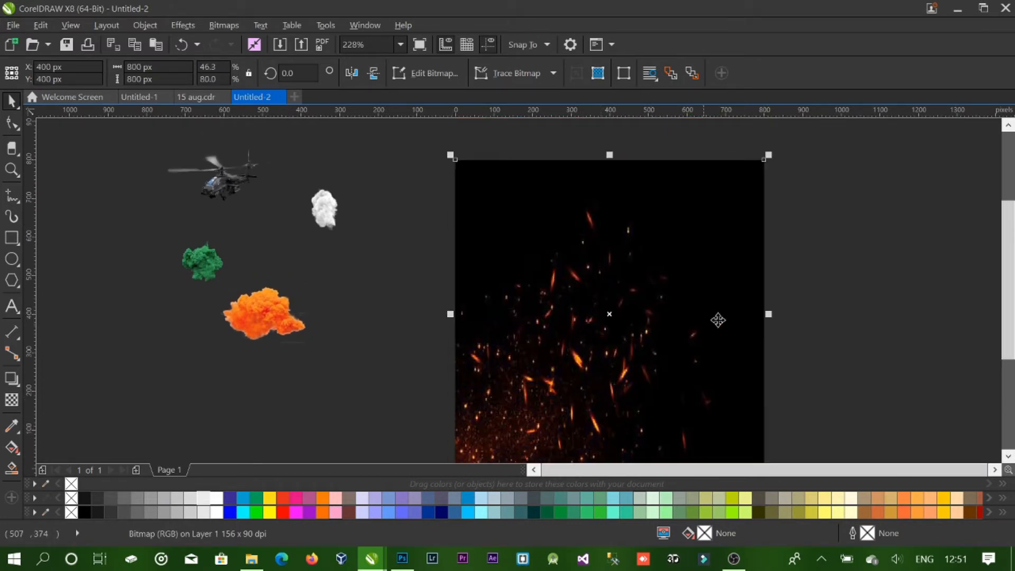
left_click_drag(763, 315, 844, 317)
Apply a uniform transparency of 50 with the Add merge mode to the sparks image.
left_click(12, 400)
left_click(32, 73)
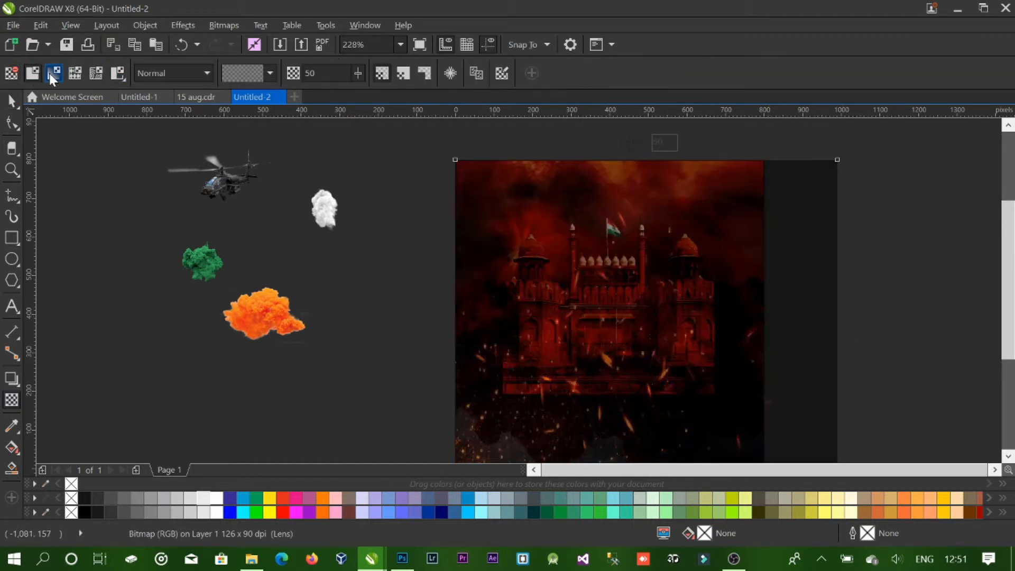
left_click(188, 70)
left_click(158, 102)
left_click(13, 101)
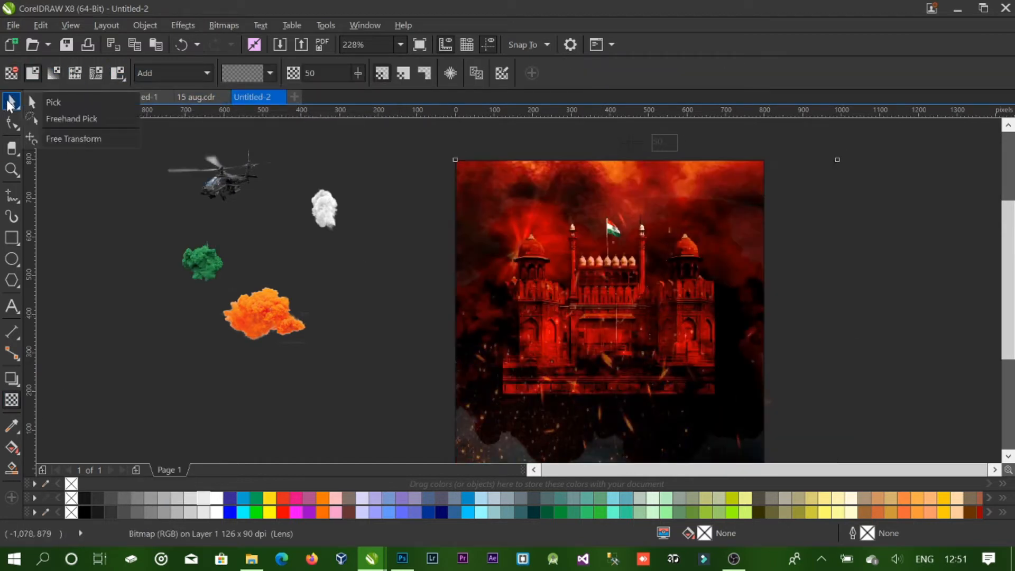
left_click(48, 101)
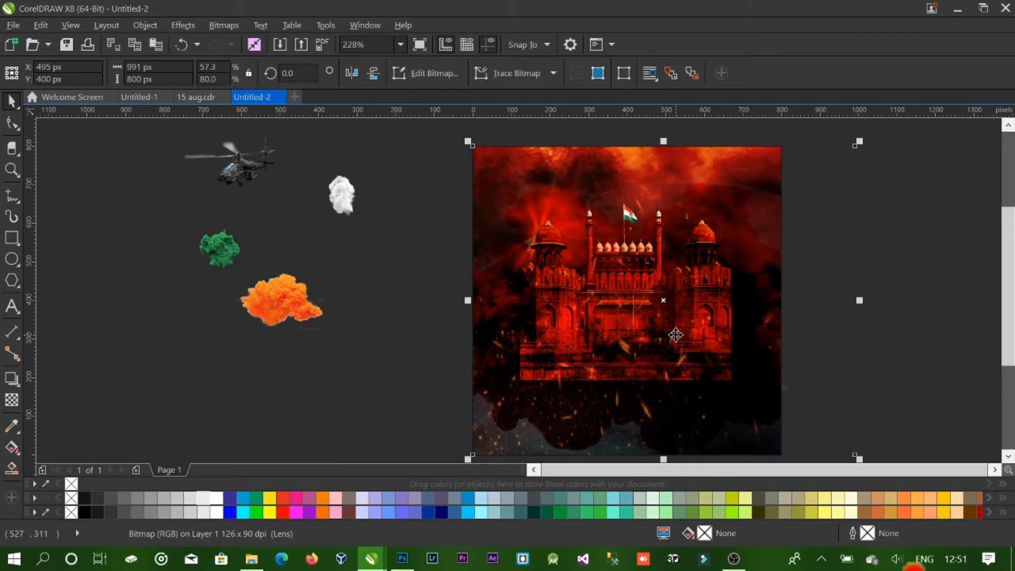
Try to PowerClip the sparks image inside the page rectangle.
key("alt+c")
key("w")
key("p")
left_click(670, 282)
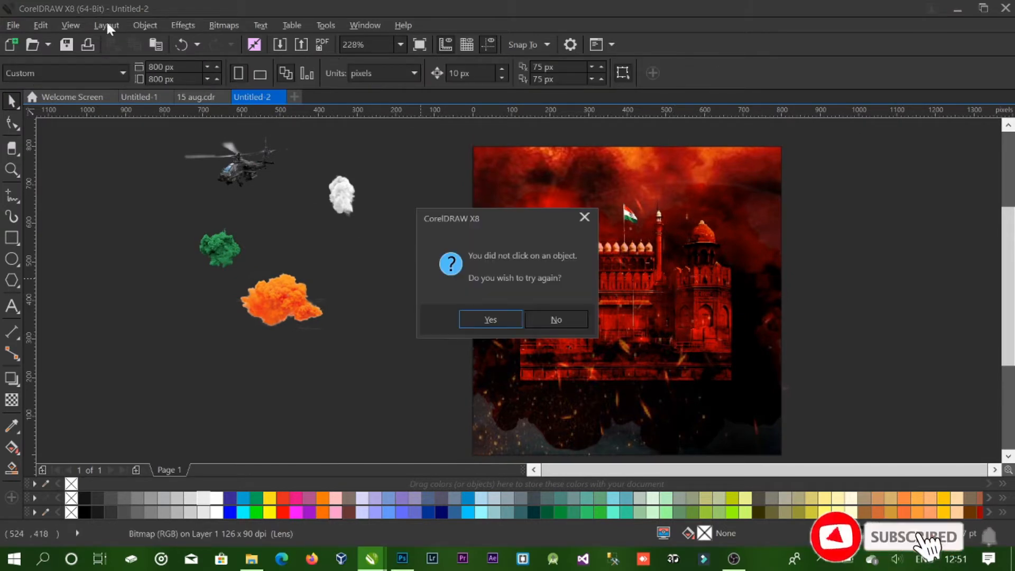
left_click(562, 320)
Move the sparks image off the page to its right side and open the page rectangle's PowerClip for editing.
left_click_drag(508, 348, 871, 348)
right_click(652, 362)
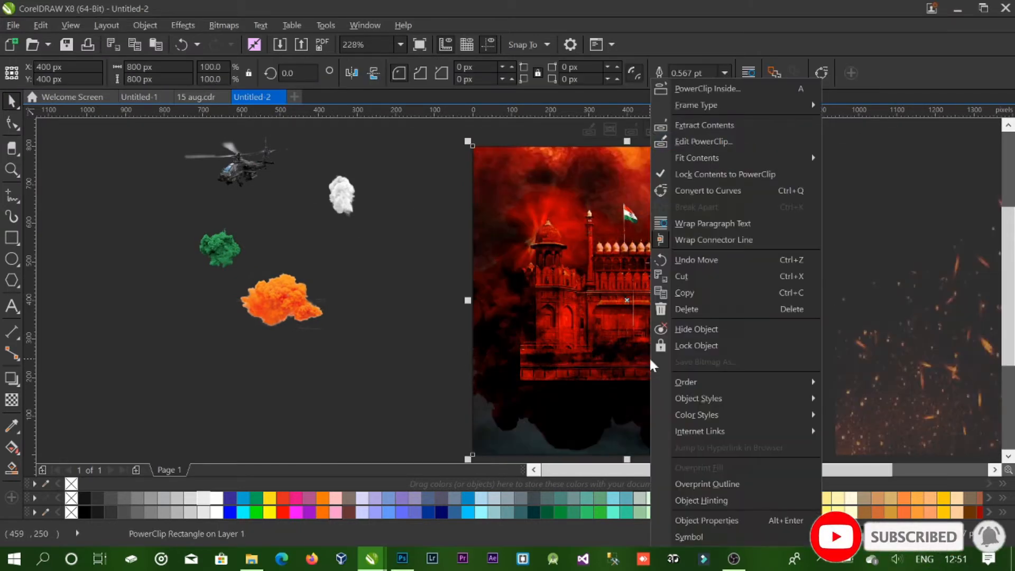
left_click(702, 141)
Move the large smoke copy off the fort and fade the fort's base with a linear transparency at -90°.
left_click_drag(538, 298, 975, 254)
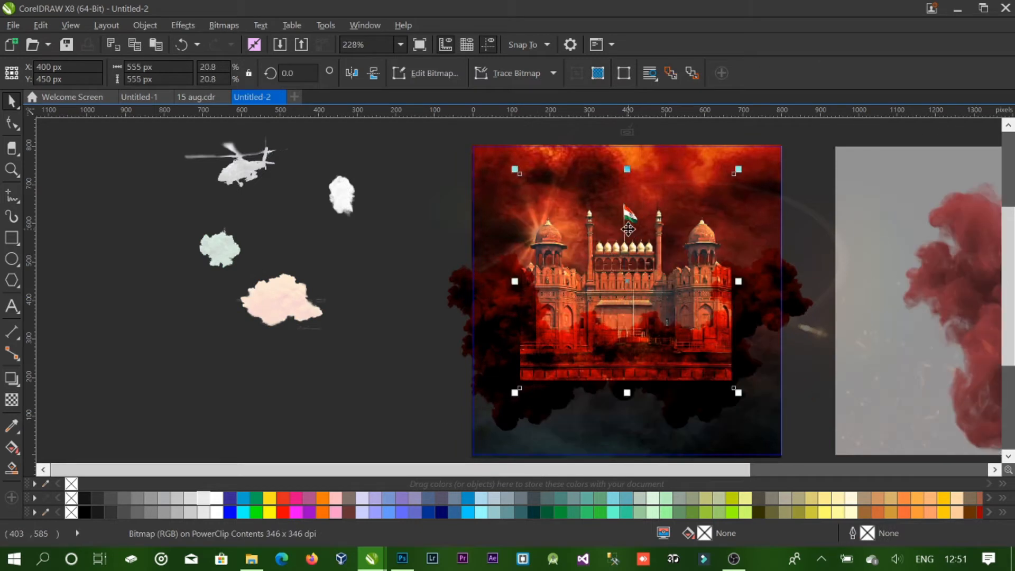
left_click(12, 401)
left_click_drag(604, 368, 600, 369)
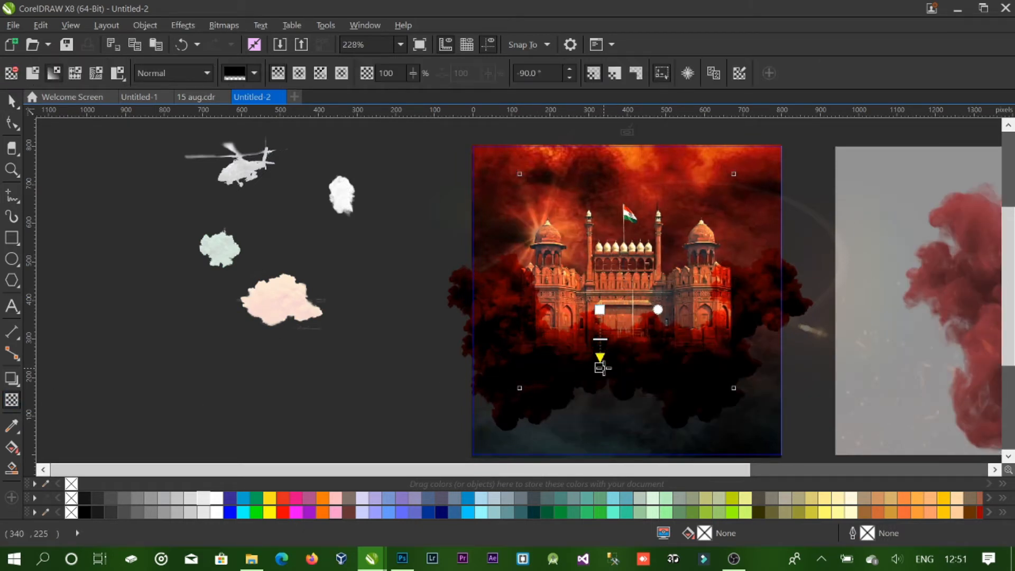
left_click(12, 101)
Centre the large smoke copy on the page again and finish editing the PowerClip.
left_click(109, 254)
left_click(927, 332)
key("p")
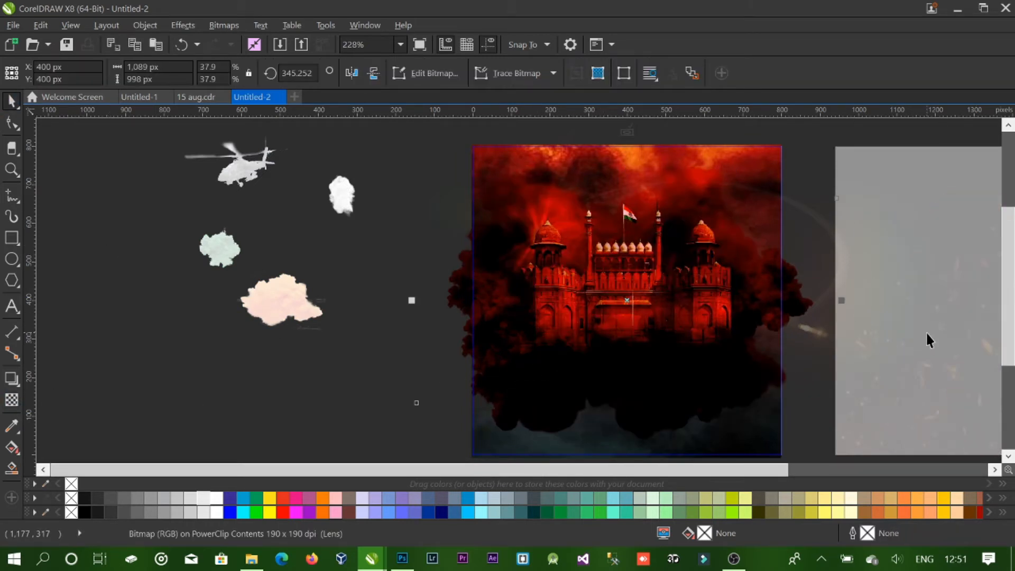
left_click(912, 230)
left_click(957, 275, "ctrl")
Transfer the sparks image into the page rectangle's PowerClip, positioned at about X 490 px and Y 400 px.
left_click(957, 275)
key("ctrl+x")
left_click(735, 270, "ctrl")
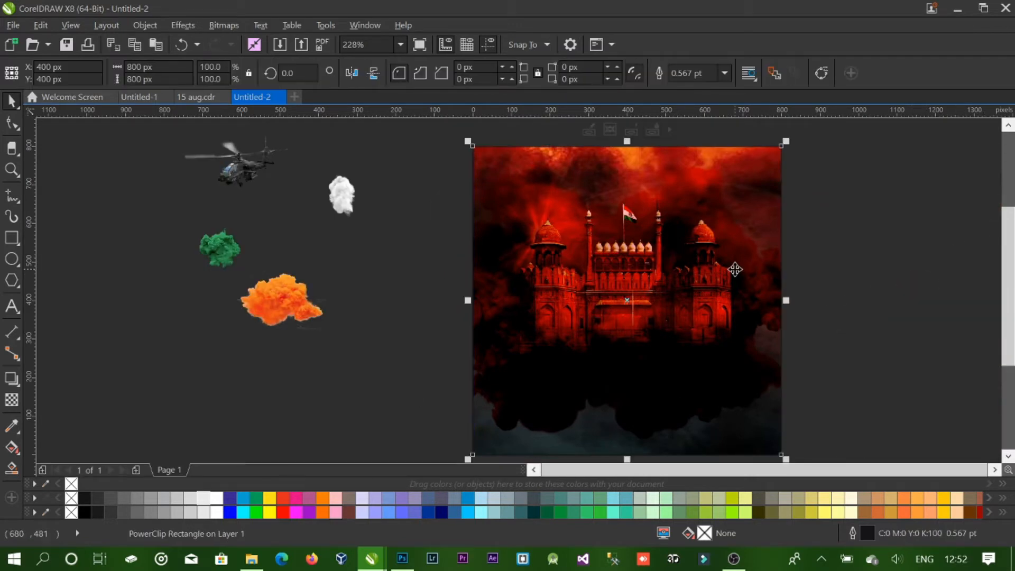
key("ctrl+v")
key("p")
key("Right")
key("Right")
key("Right")
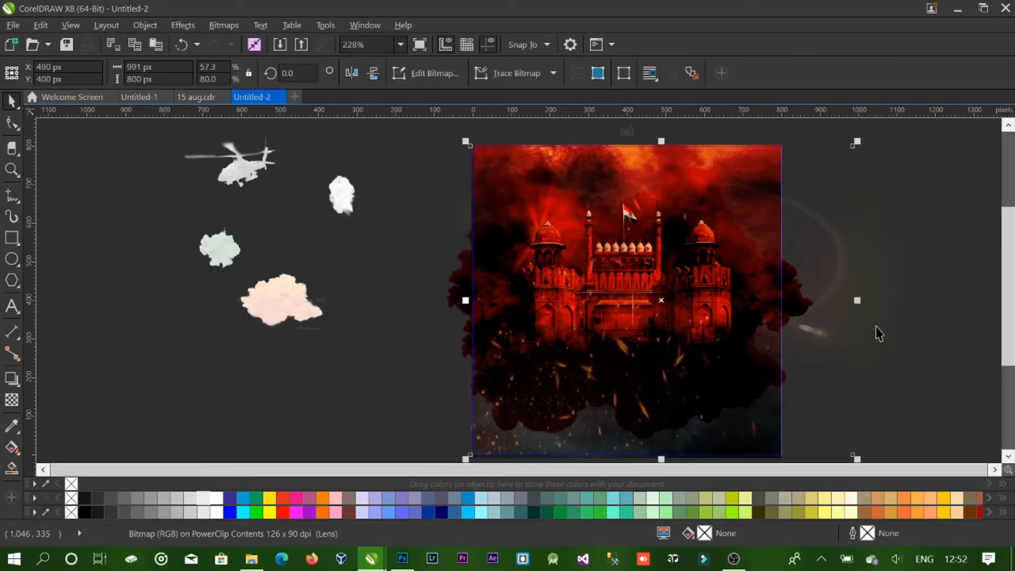
left_click(980, 256, "ctrl")
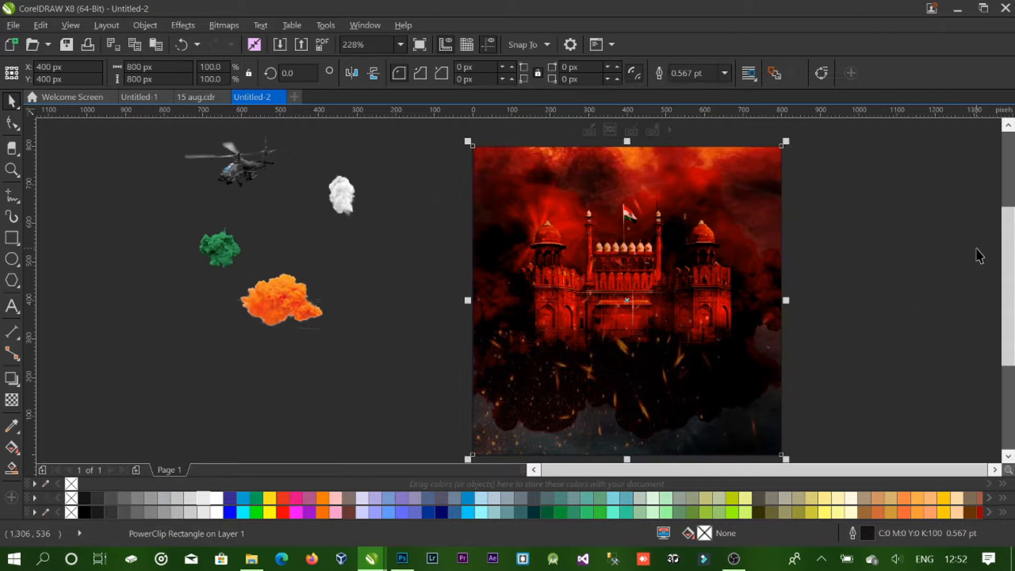
left_click(439, 365)
scroll(825, 299, "down", 1)
scroll(825, 299, "up", 1)
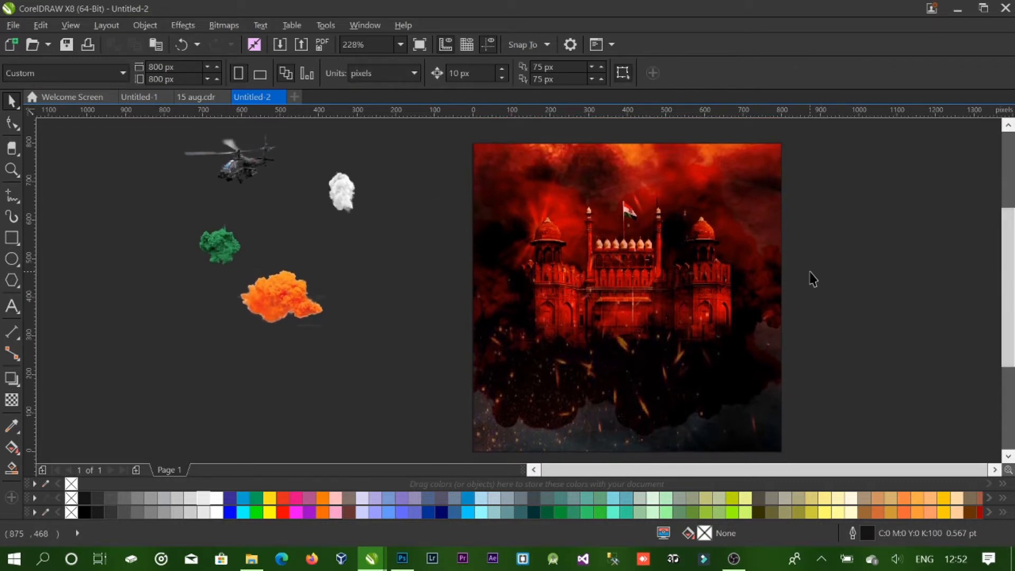
Add the artistic text "#POSTER DESIGN" over the fort, converted to uppercase.
left_click(12, 306)
left_click(566, 306)
type("#poster design")
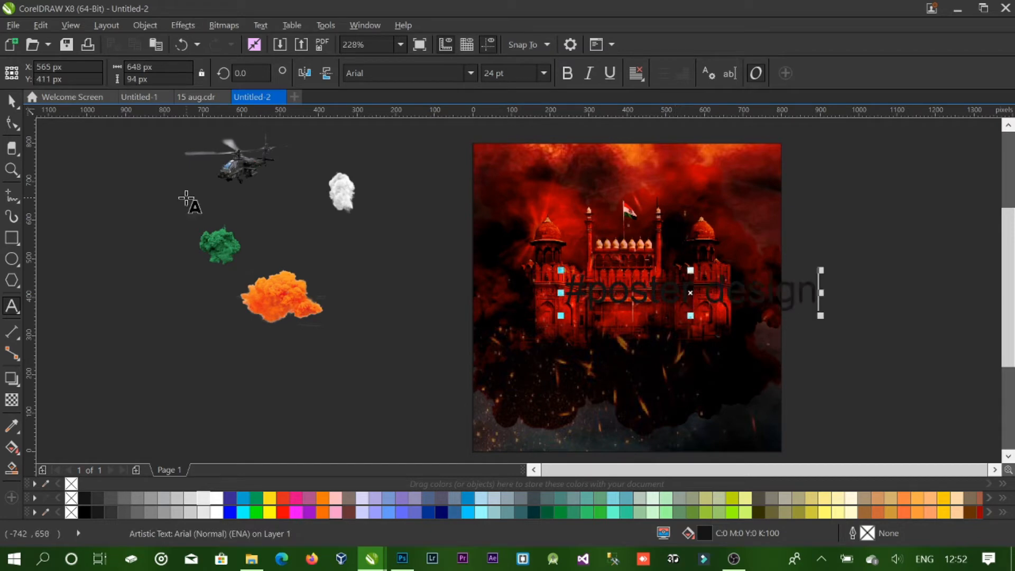
key("ctrl+a")
right_click(770, 286)
mouse_move(714, 166)
left_click(825, 209)
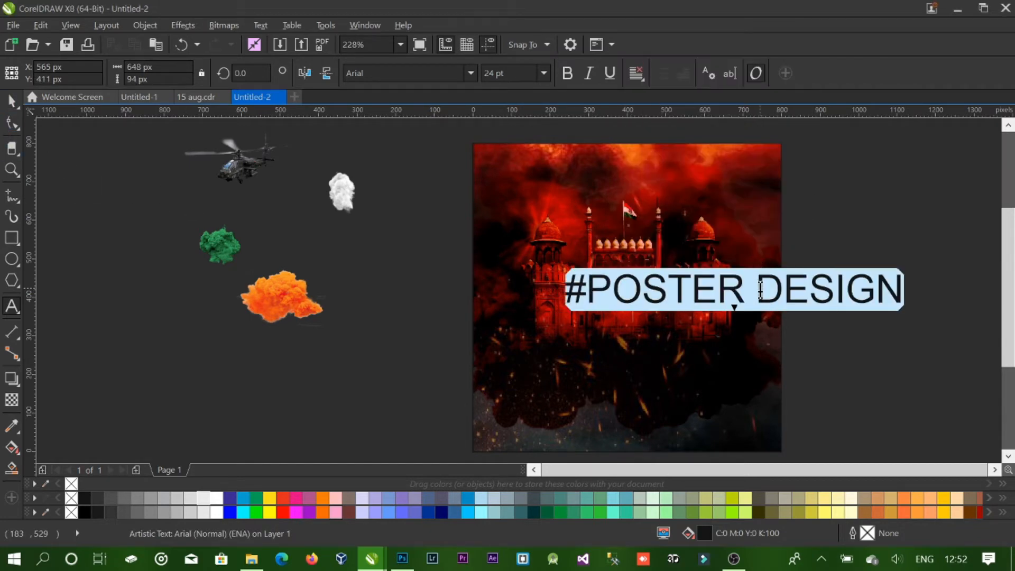
Move the #POSTERDESIGN title above the fort and set it in the Fuji font at about 6.1 pt.
left_click_drag(681, 270, 613, 159)
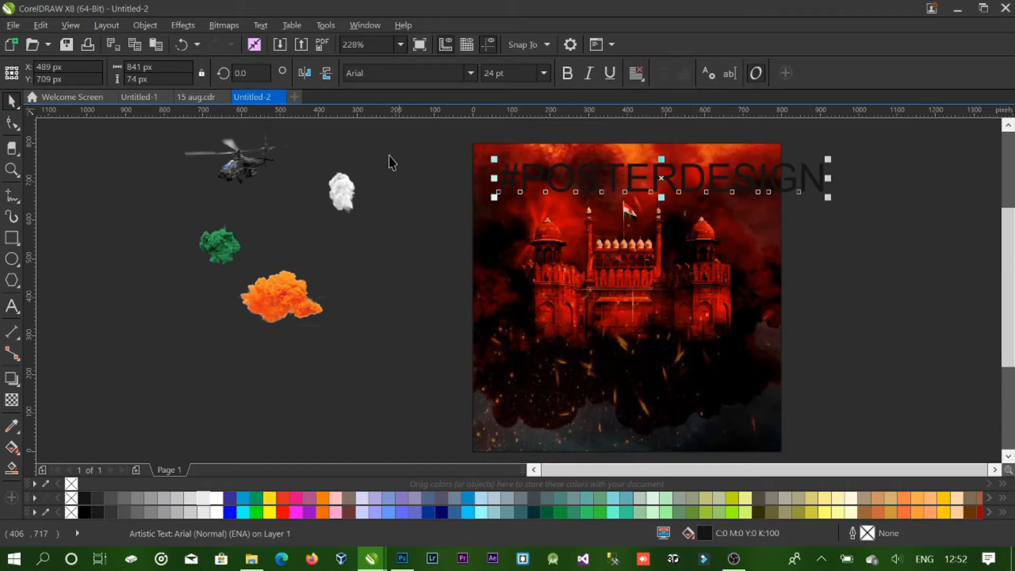
left_click(470, 73)
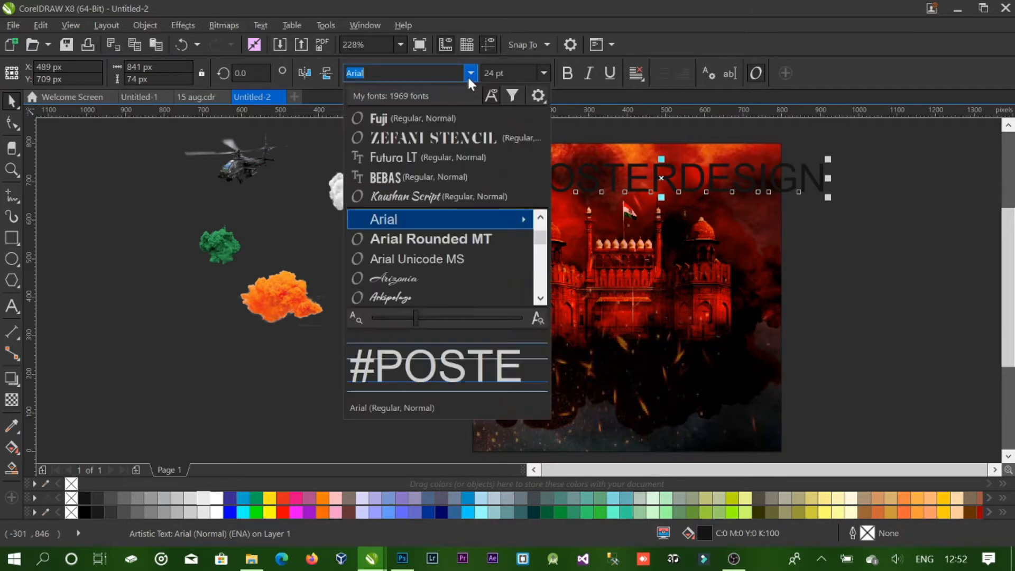
left_click(450, 113)
left_click_drag(496, 195, 573, 223)
Widen the title's letter spacing and fill it with 10% black.
key("F10")
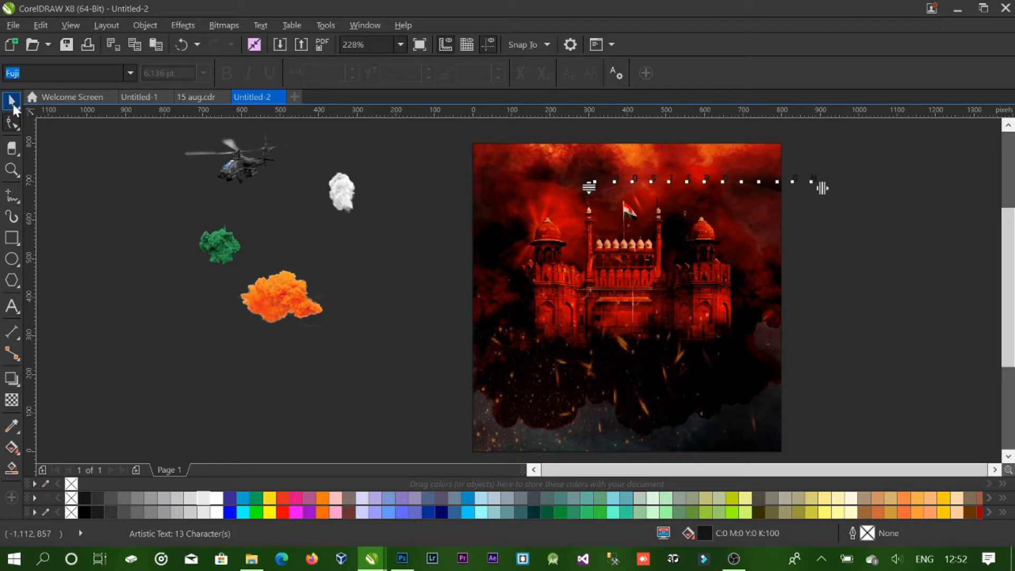
left_click(13, 105)
left_click(204, 496)
Reduce the title to about 514 × 16 px and centre it horizontally on the page.
left_click(670, 341, "shift")
key("c")
left_click(882, 249)
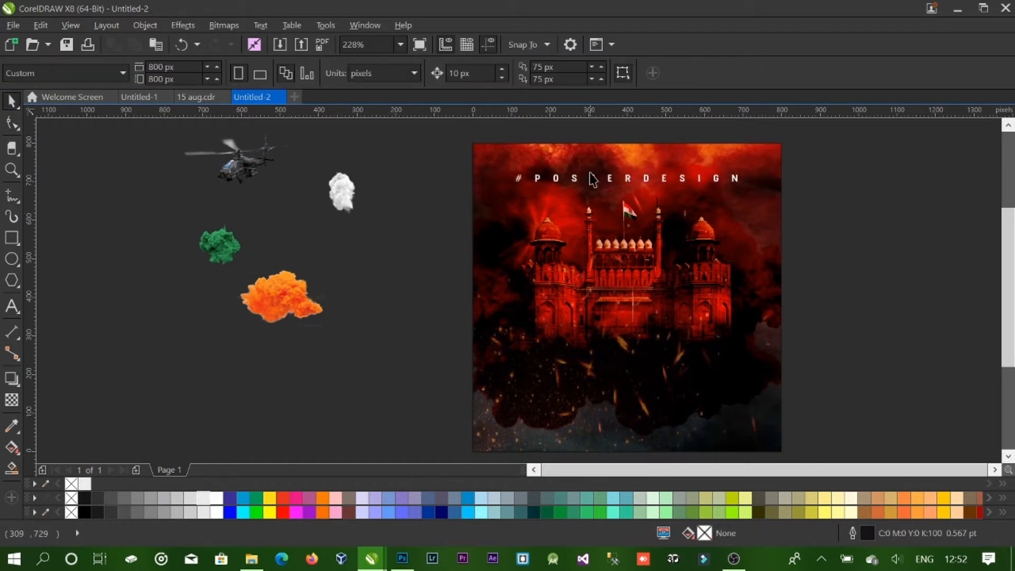
left_click(593, 180)
left_click(633, 285, "shift")
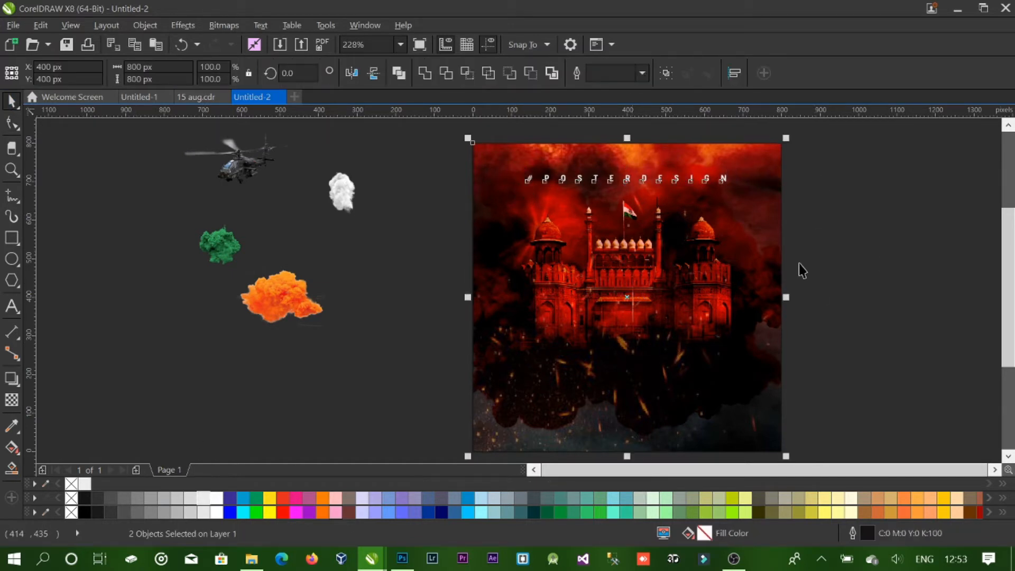
left_click(881, 257)
left_click(640, 179)
left_click(645, 183)
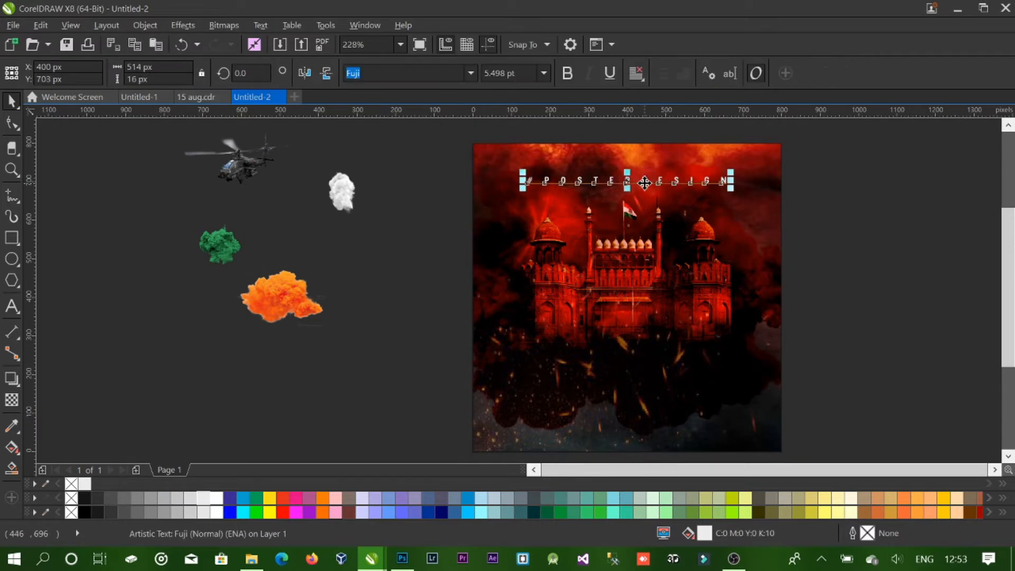
Move the helicopter to the page's upper-right corner and enlarge it to about 498 × 277 px.
left_click_drag(225, 162, 700, 175)
left_click_drag(765, 204, 851, 266)
left_click_drag(776, 226, 754, 201)
left_click_drag(754, 201, 748, 195)
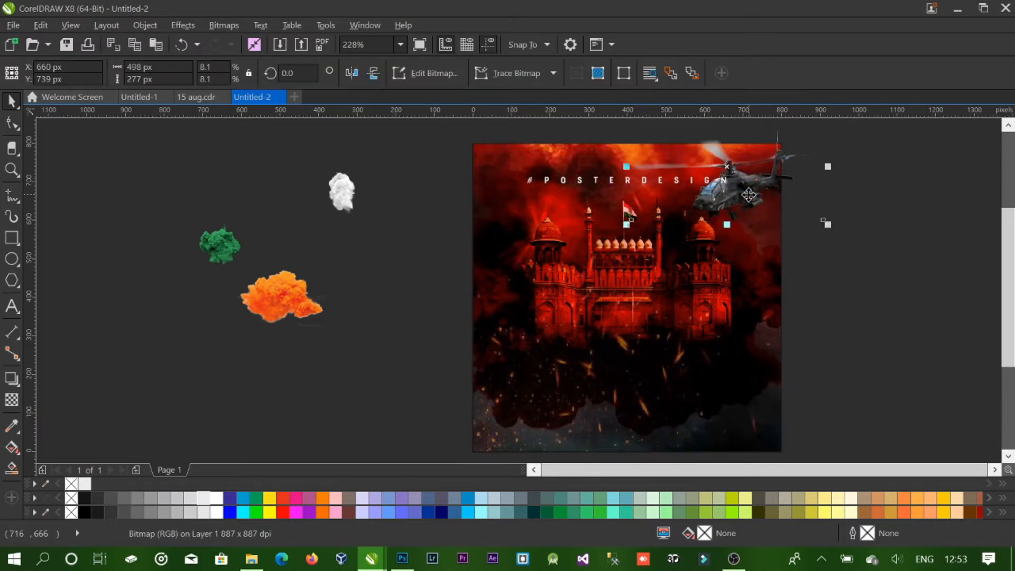
Give the helicopter a uniform transparency with the Add merge mode and a more opaque preset.
left_click(11, 399)
left_click(32, 73)
left_click(174, 73)
left_click(160, 102)
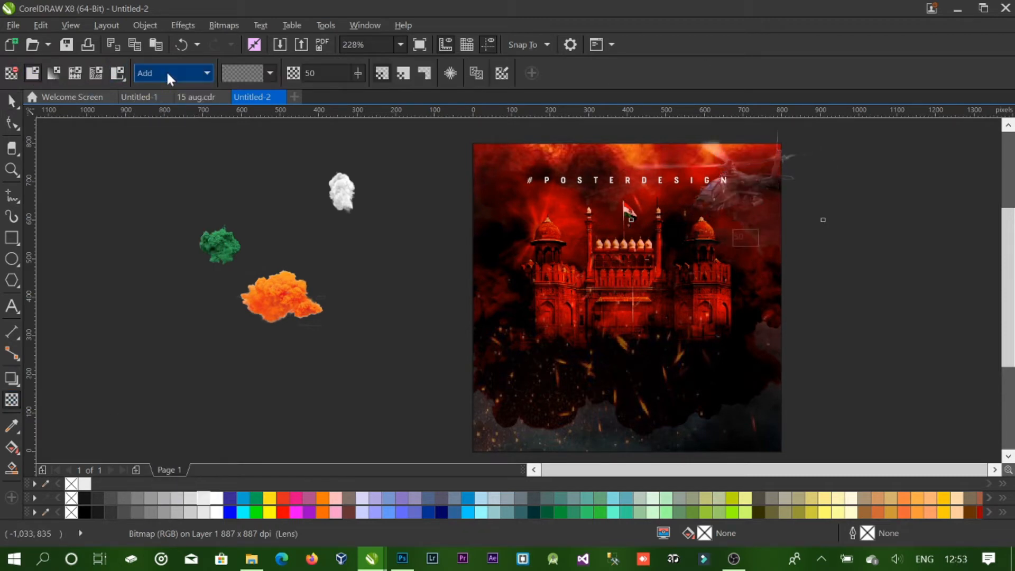
left_click(243, 78)
left_click(460, 130)
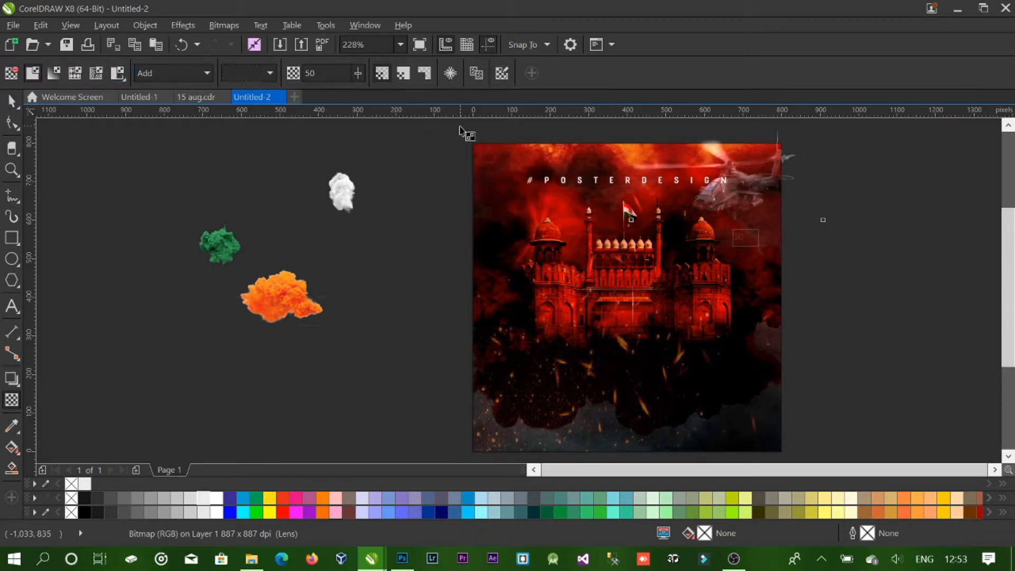
Duplicate the helicopter, shrink the copy to about 213 × 118 px and place it to the left of the larger one.
key("space")
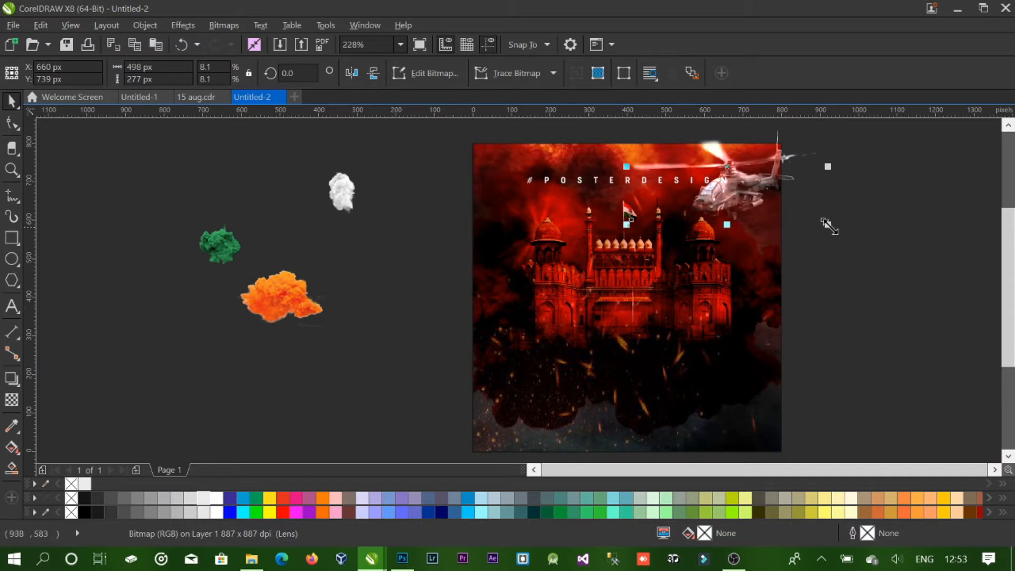
left_click(681, 168)
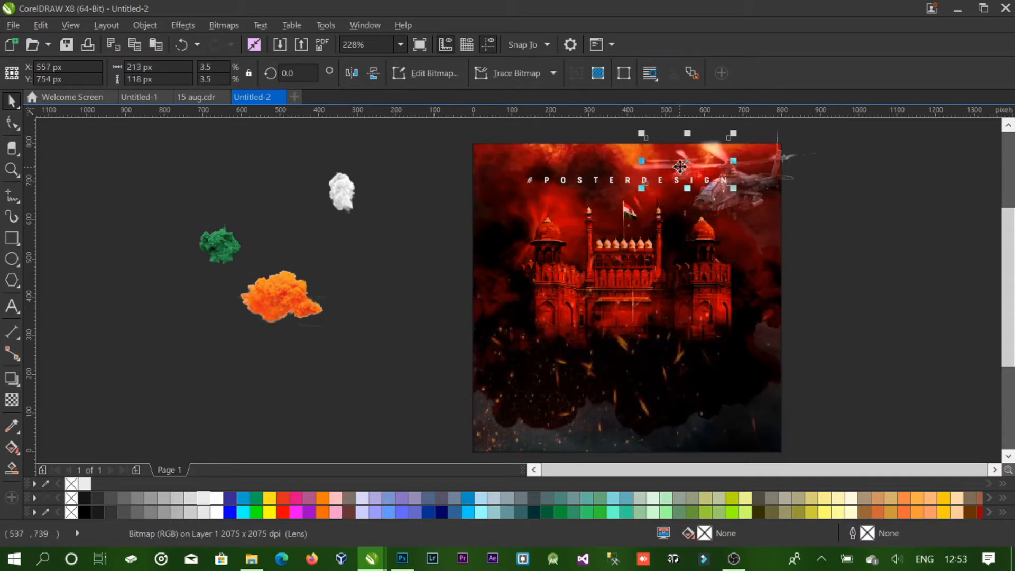
left_click(765, 209)
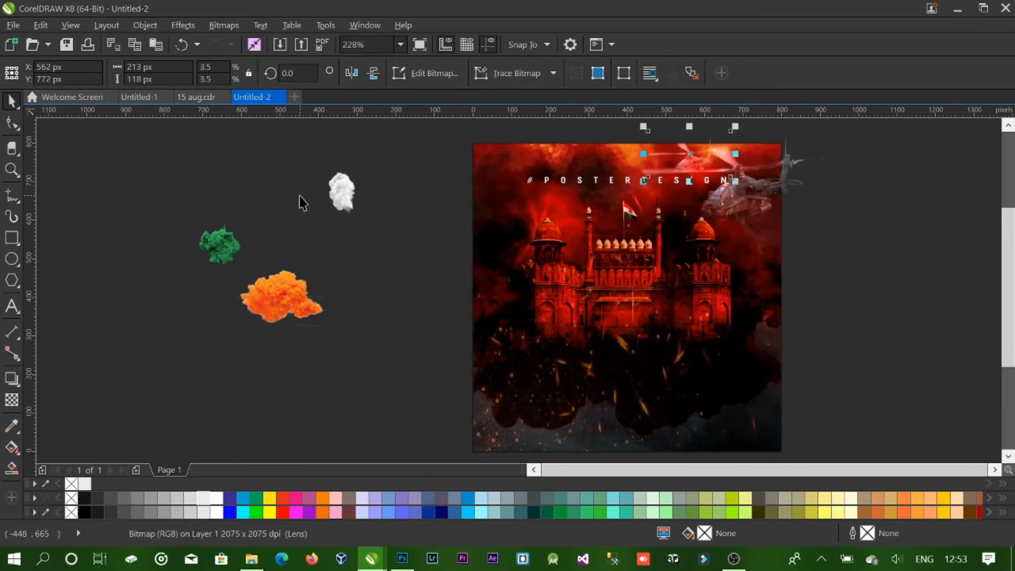
Set the smaller helicopter's uniform transparency to 35 using the darker transparency presets.
left_click(11, 401)
left_click(259, 71)
left_click(264, 165)
left_click(248, 73)
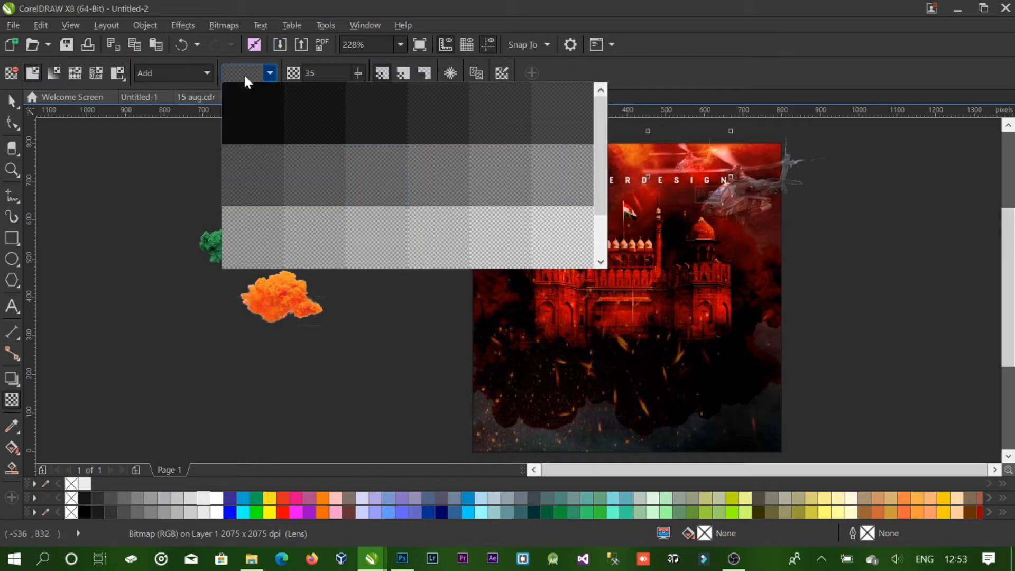
left_click(238, 159)
Select both helicopters and place them inside the poster rectangle as PowerClip contents.
left_click(11, 101)
left_click(739, 201, "shift")
key("alt+p")
left_click(747, 302)
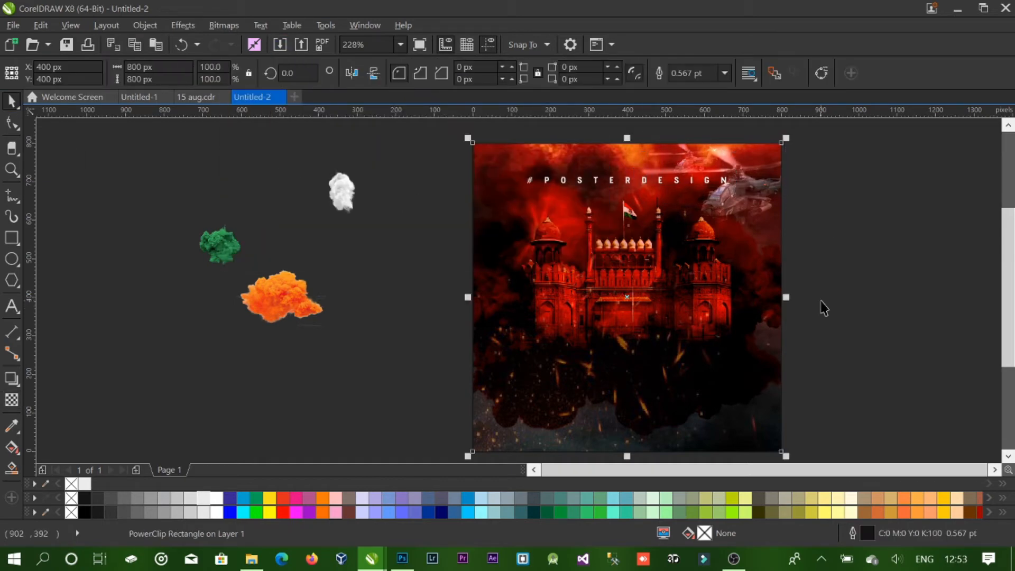
left_click(822, 302)
Open the poster rectangle's PowerClip contents for editing, select the two helicopters and finish editing.
right_click(783, 252)
left_click(827, 143)
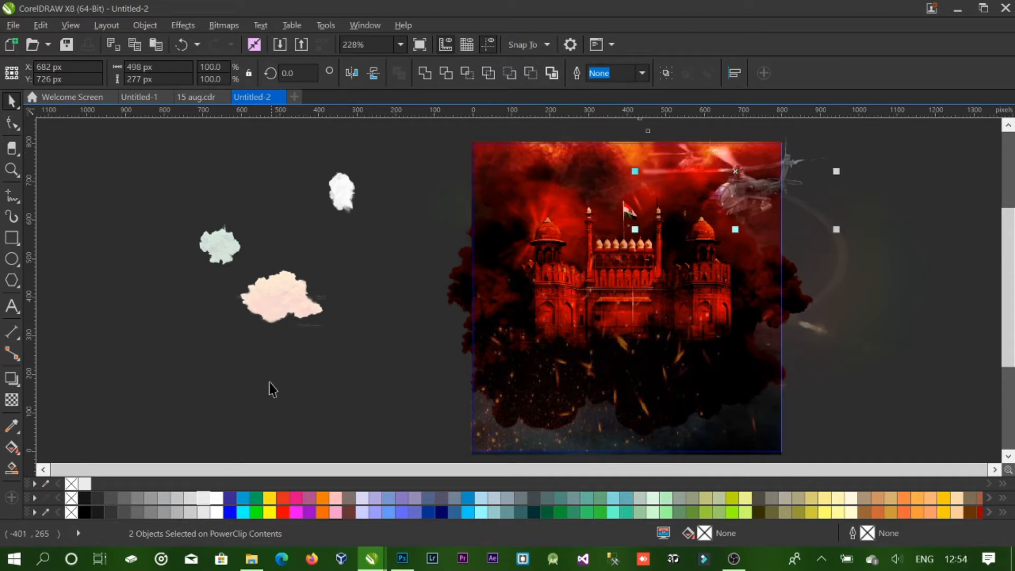
left_click(238, 398, "ctrl")
left_click(910, 265)
Duplicate the #POSTERDESIGN title below the fort and replace the copy's text with HAPPY.
scroll(911, 264, "up", 1)
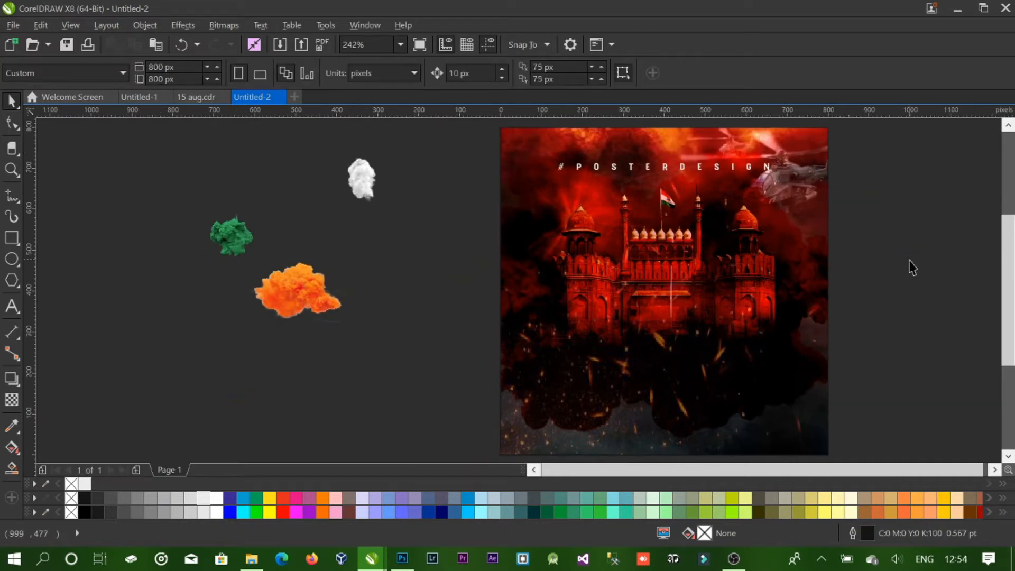
left_click_drag(648, 170, 664, 348)
right_click(665, 347)
double_click(665, 347)
key("ctrl+a")
type("HA")
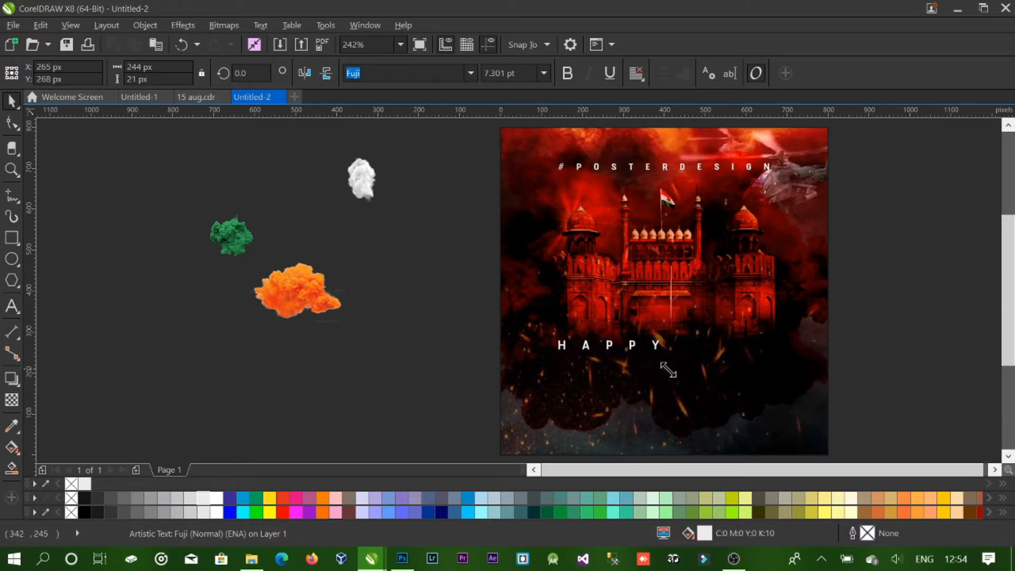
Centre HAPPY horizontally on the page, enlarge it to about 260 × 23 px and lower it slightly.
left_click(699, 390, "shift")
key("c")
left_click_drag(669, 370, 692, 357)
left_click(862, 373)
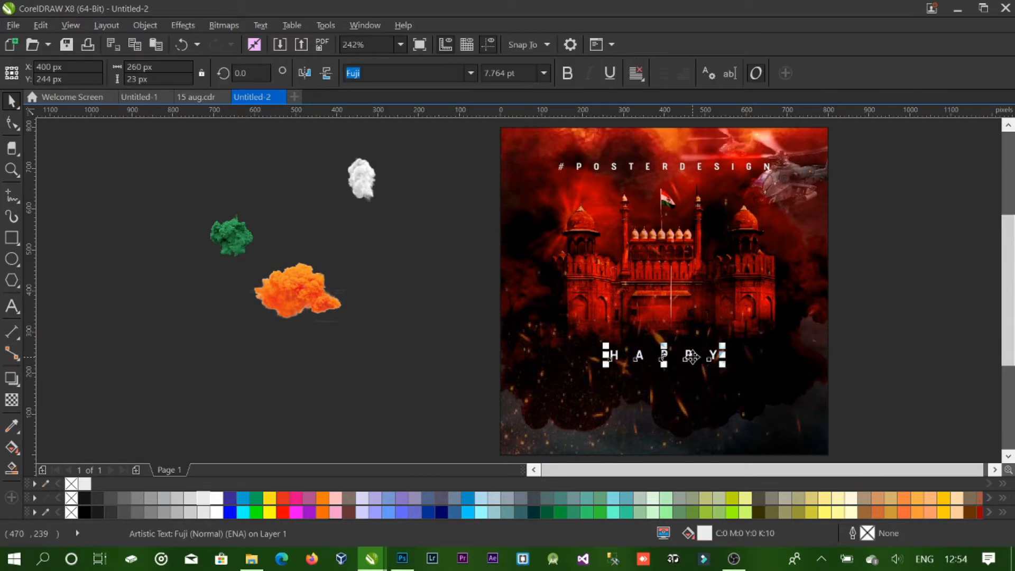
Add an artistic text reading INDEPENDENCE DAY beside the page, correcting its misspelled first word with the spelling suggestion.
left_click(11, 102)
key("Delete")
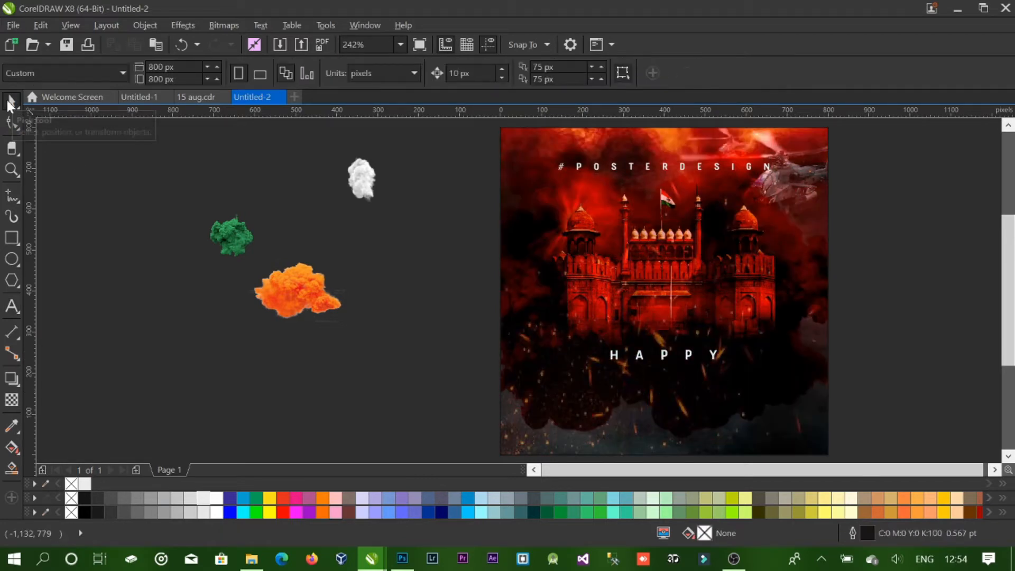
key("F8")
left_click(363, 378)
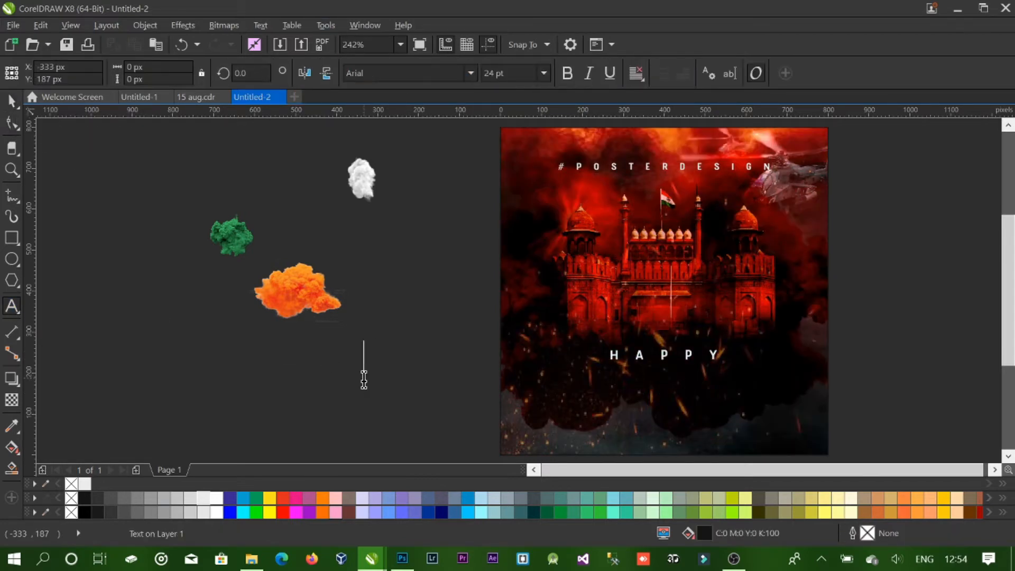
type("INDEMENDENCE DAY")
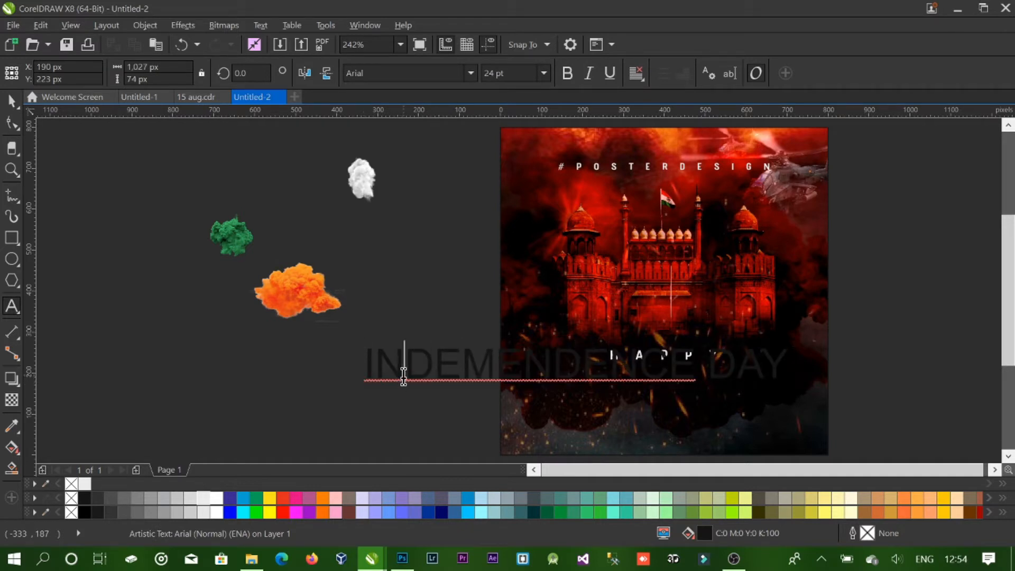
right_click(404, 377)
left_click(461, 408)
Set INDEPENDENCE DAY in the Fuji font, shrink it to about 585 × 53 px below HAPPY and fill it white.
key("ctrl+a")
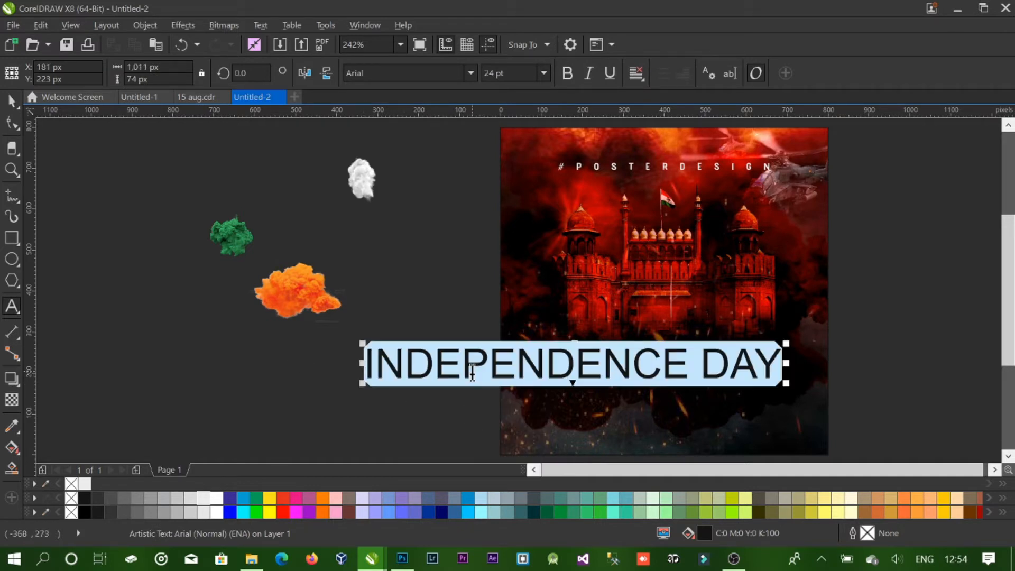
left_click(12, 101)
left_click(470, 73)
left_click(446, 118)
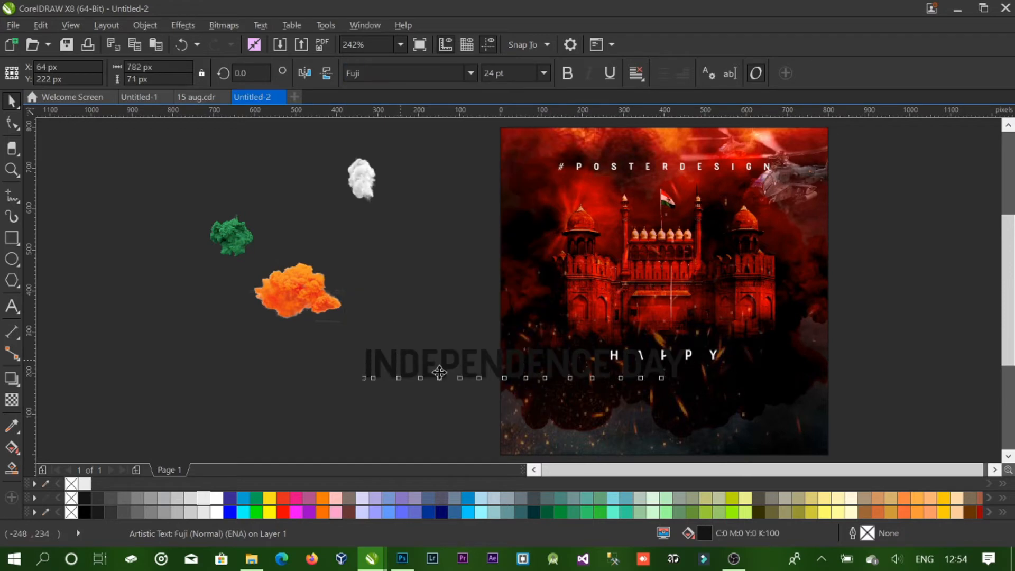
left_click_drag(395, 358, 509, 382)
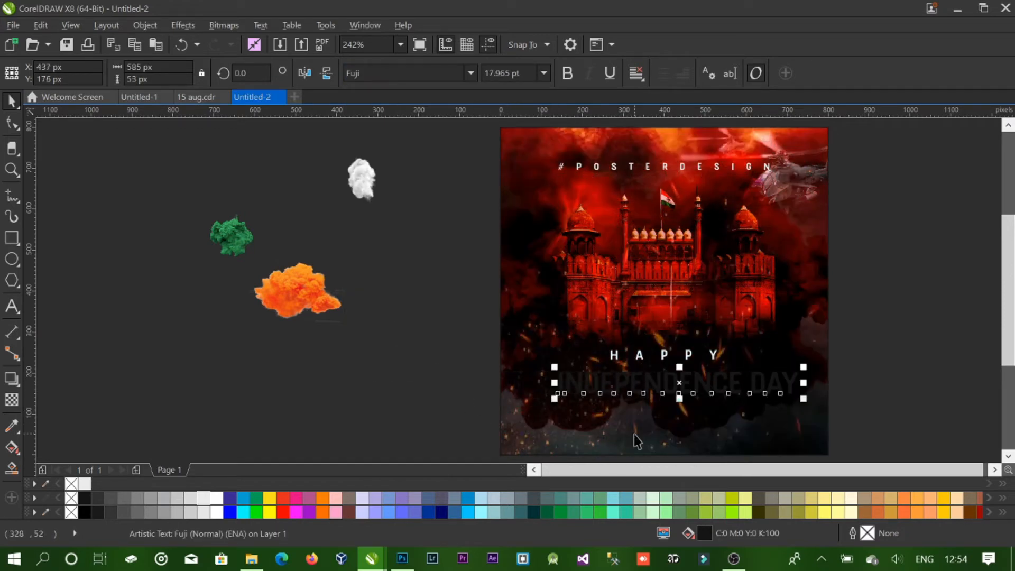
Move INDEPENDENCE DAY up closer beneath HAPPY, to a vertical position of about 191 px.
key("z")
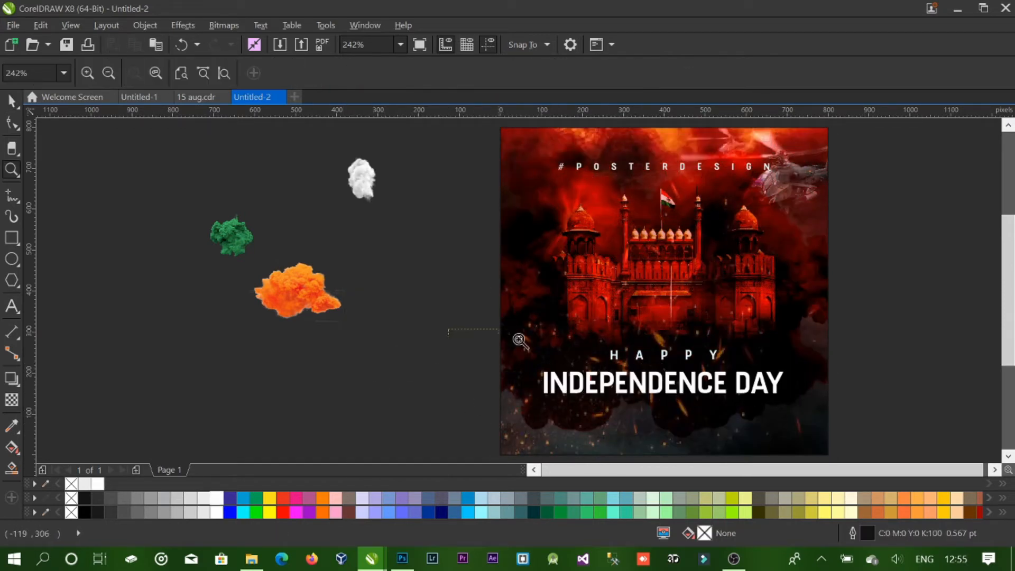
left_click_drag(448, 329, 855, 462)
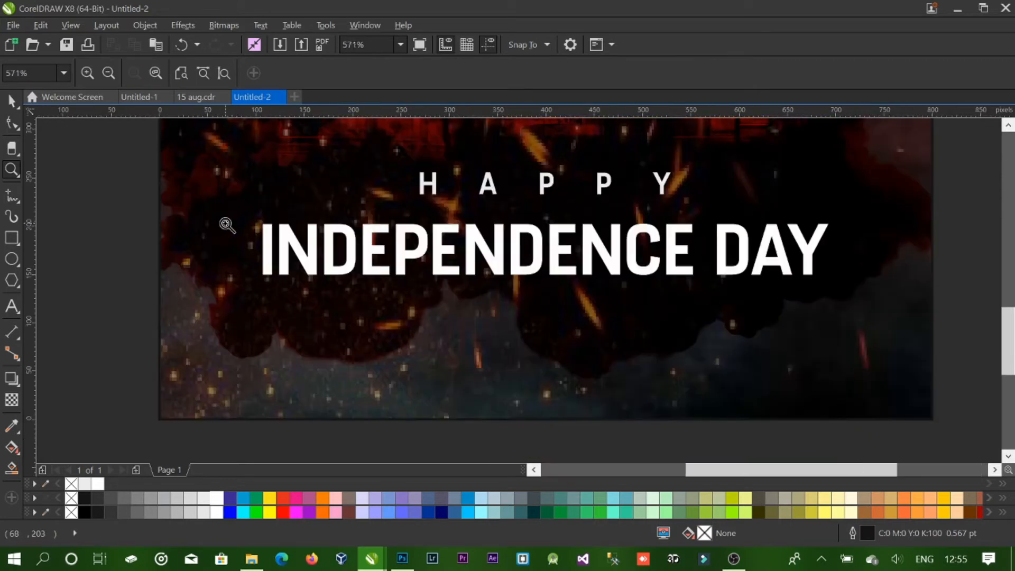
key("space")
left_click(367, 249)
left_click_drag(367, 249, 368, 234)
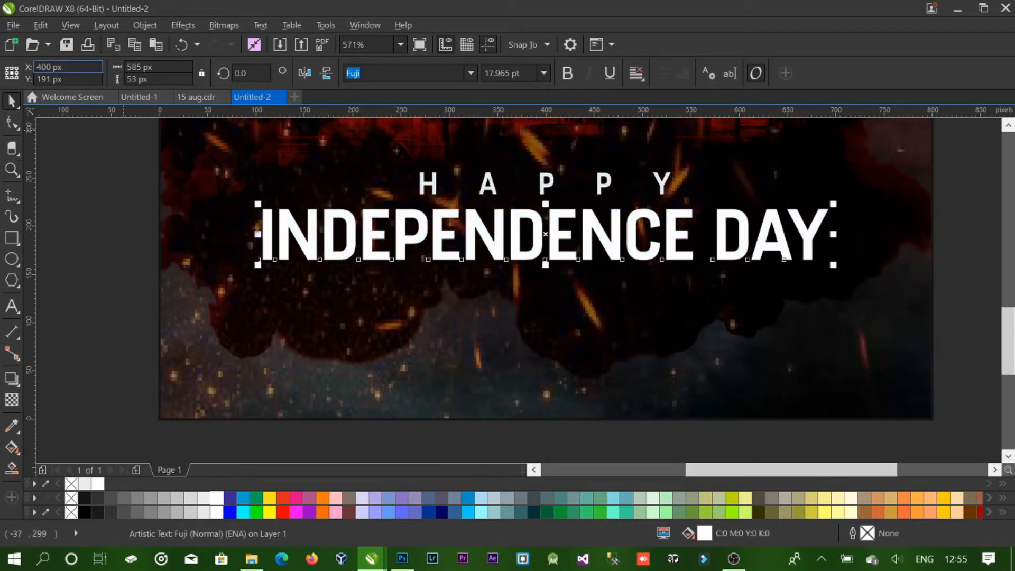
Adjust the letter spacing and size of INDEPENDENCE DAY to about 599 × 59 px and centre it horizontally on the page.
left_click(11, 122)
left_click_drag(835, 266, 846, 291)
left_click(12, 101)
left_click(848, 324, "shift")
key("c")
left_click(972, 303)
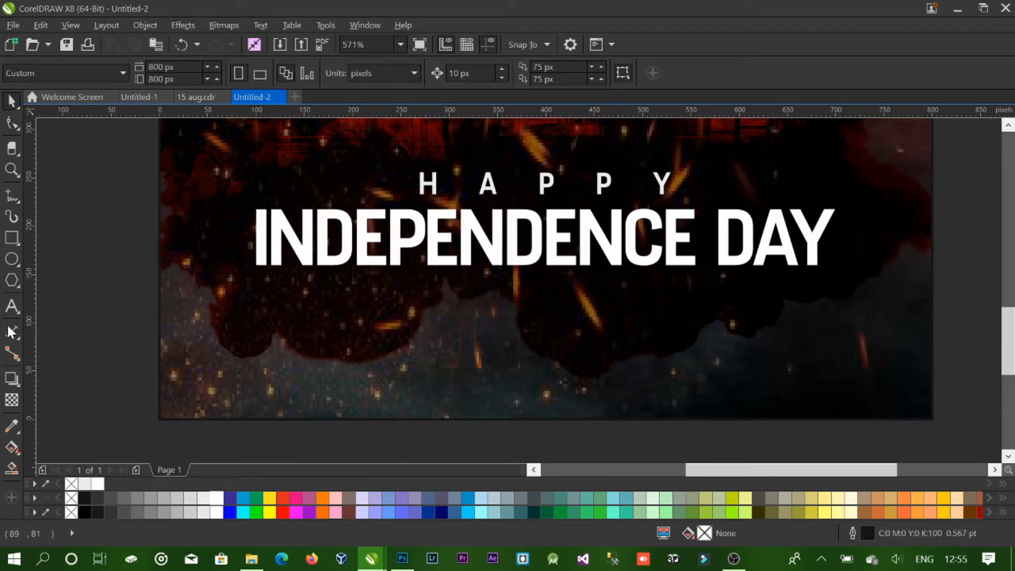
Draw a straight diagonal line across INDEPENDENCE DAY with the Pen tool and trim the text with it.
left_click(248, 262)
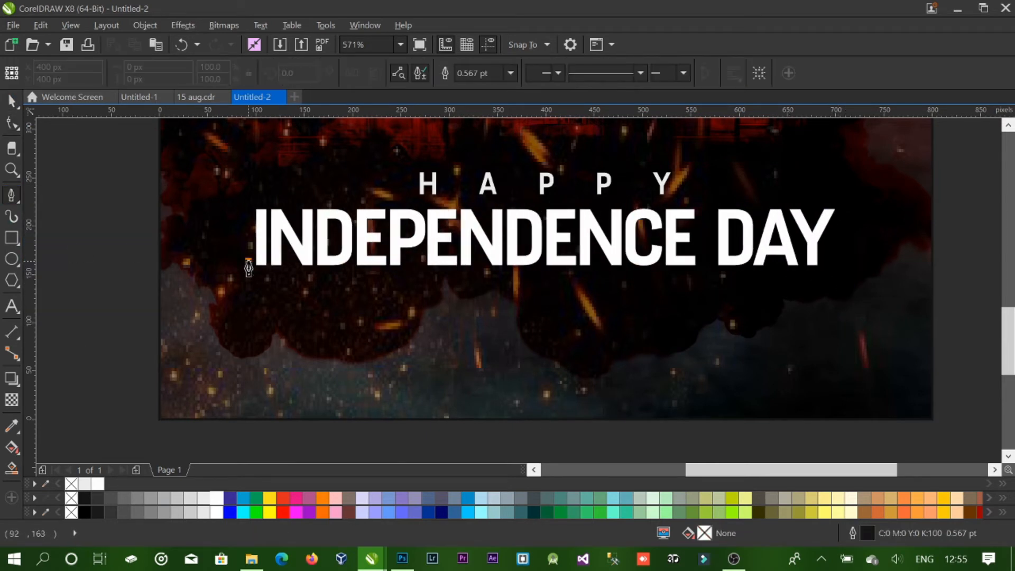
left_click(846, 221)
left_click(771, 213, "shift")
left_click(446, 77)
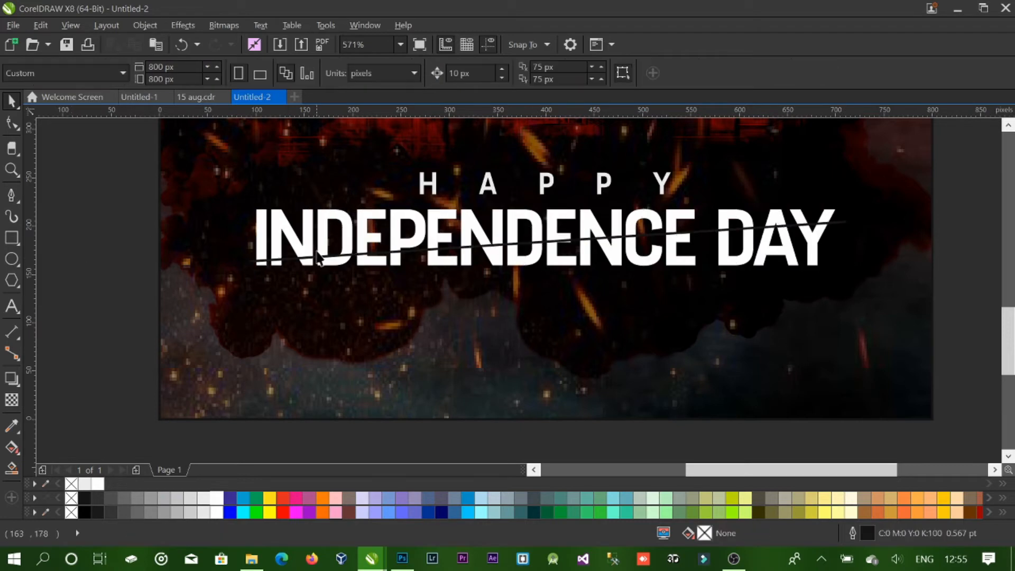
Move the cutting line below the text and break the trimmed INDEPENDENCE DAY apart into separate pieces.
left_click_drag(307, 259, 307, 335)
left_click(307, 262)
key("ctrl+k")
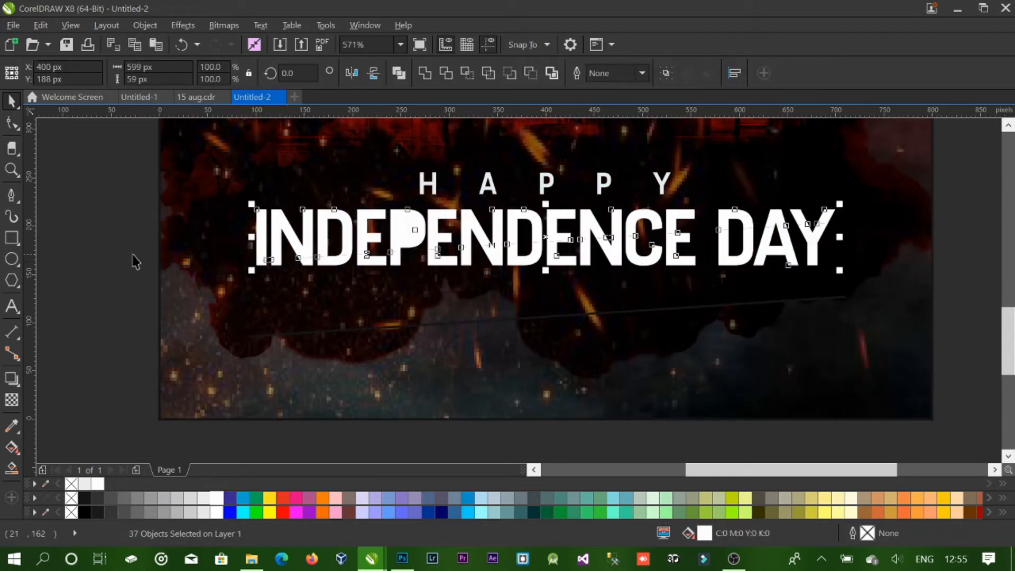
Restore the hole in the letter P by trimming the letter with its counter shape and deleting that shape.
left_click(408, 229)
left_click(407, 228)
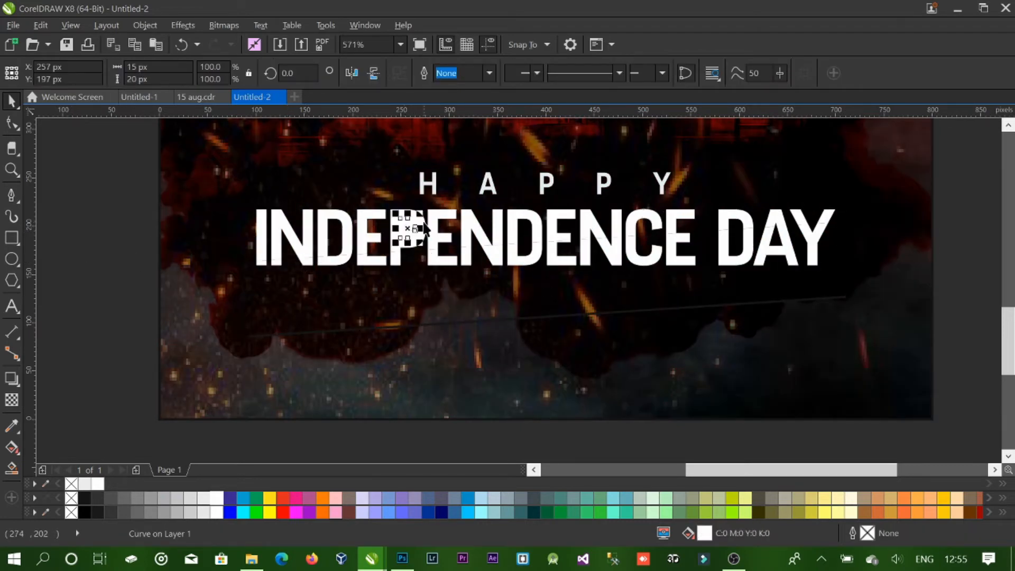
left_click(424, 232, "shift")
left_click(447, 77)
left_click(439, 287)
left_click(407, 226)
key("Delete")
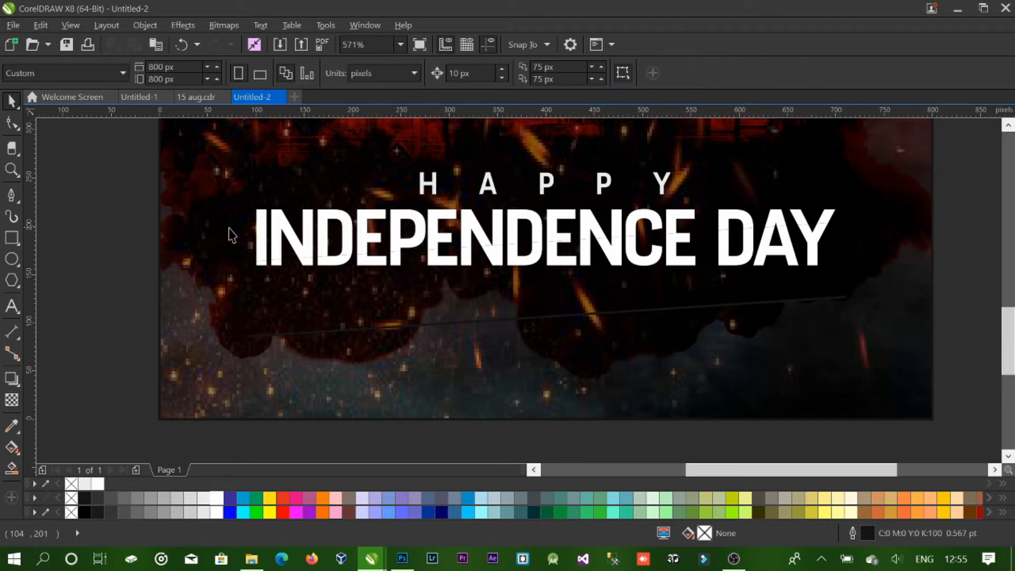
Group the upper and lower halves of the sliced text separately and move the lower half down slightly.
left_click_drag(145, 214, 871, 286)
left_click_drag(120, 169, 884, 270)
left_click(546, 182, "shift")
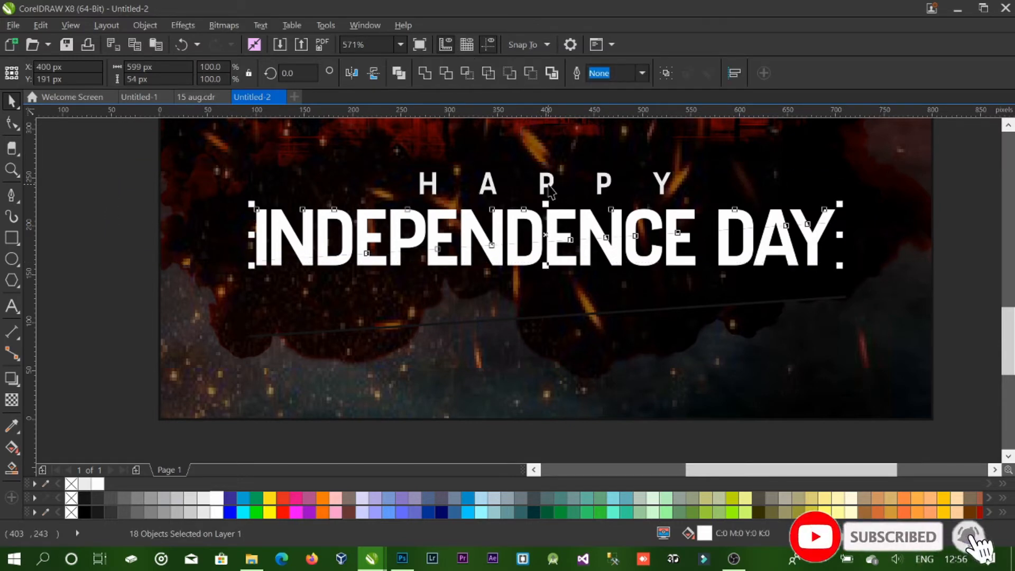
key("ctrl+g")
left_click_drag(500, 260, 499, 266)
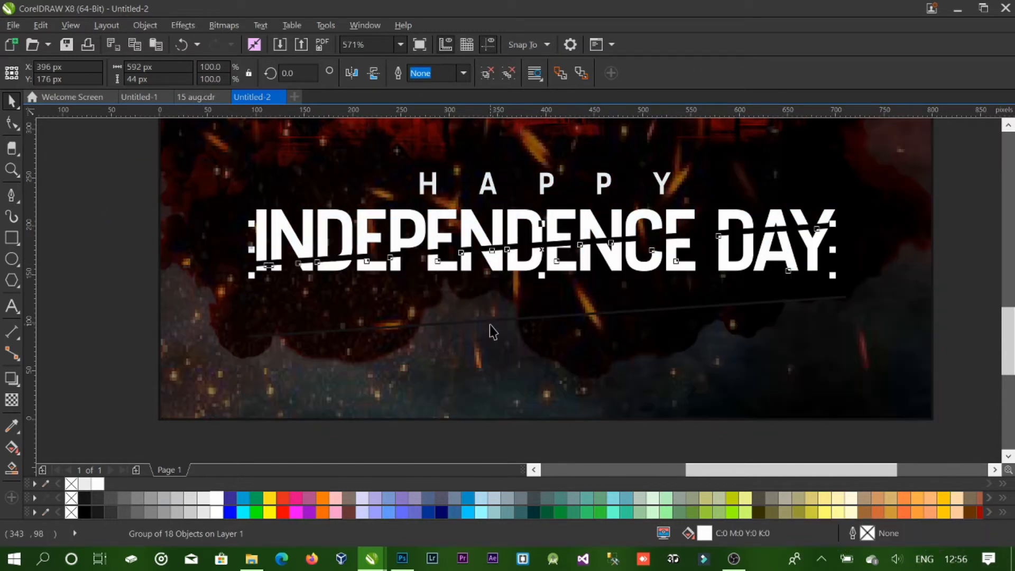
Move the line into the text's gap, give it a white 0.2 pt outline and lengthen it slightly.
left_click_drag(492, 321, 489, 246)
right_click(212, 500)
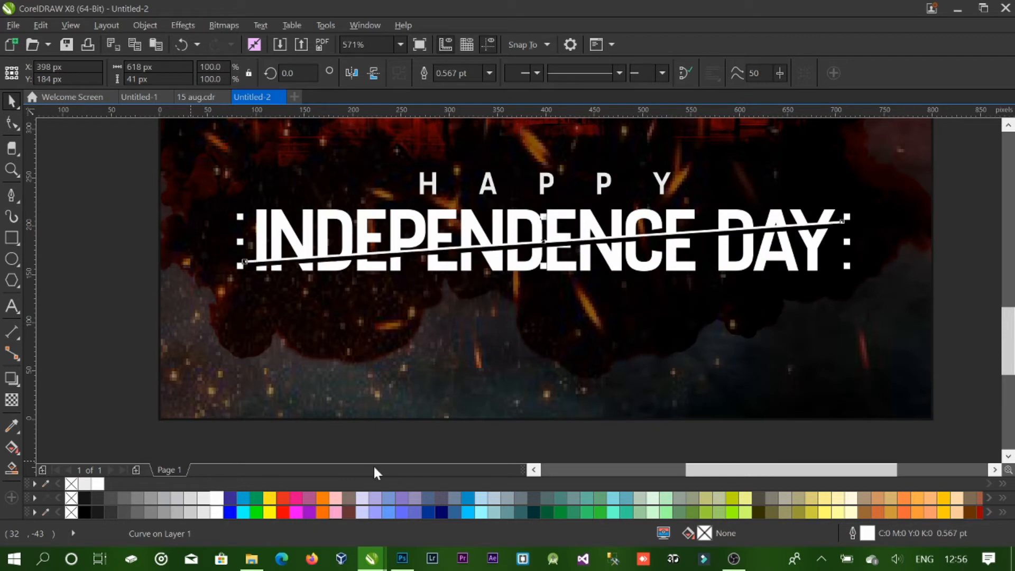
key("F12")
type(".2")
key("Return")
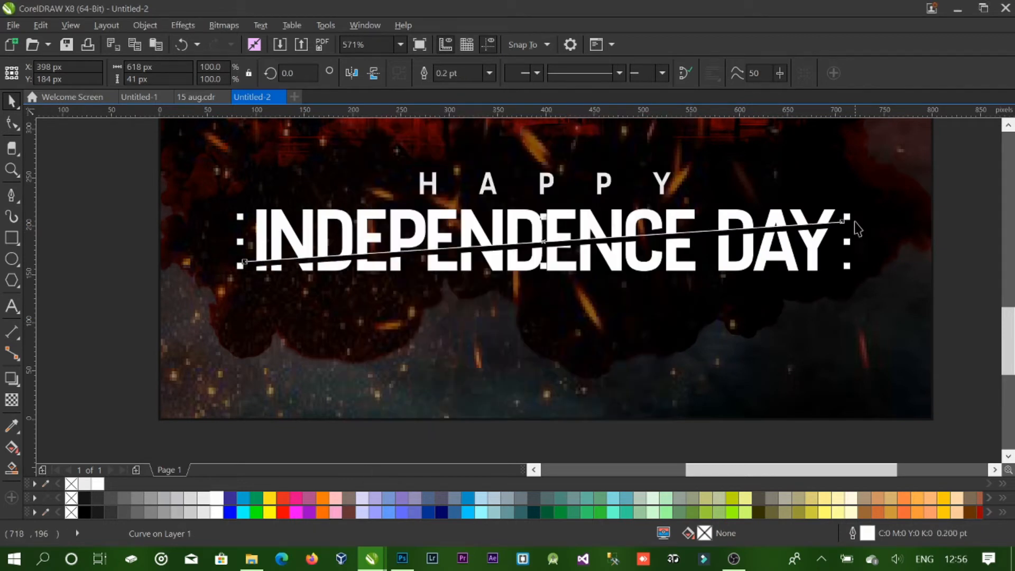
left_click_drag(858, 229, 875, 210)
Fine-tune the position of the sliced text's lower half against the line and the upper half.
left_click(800, 254)
key("z")
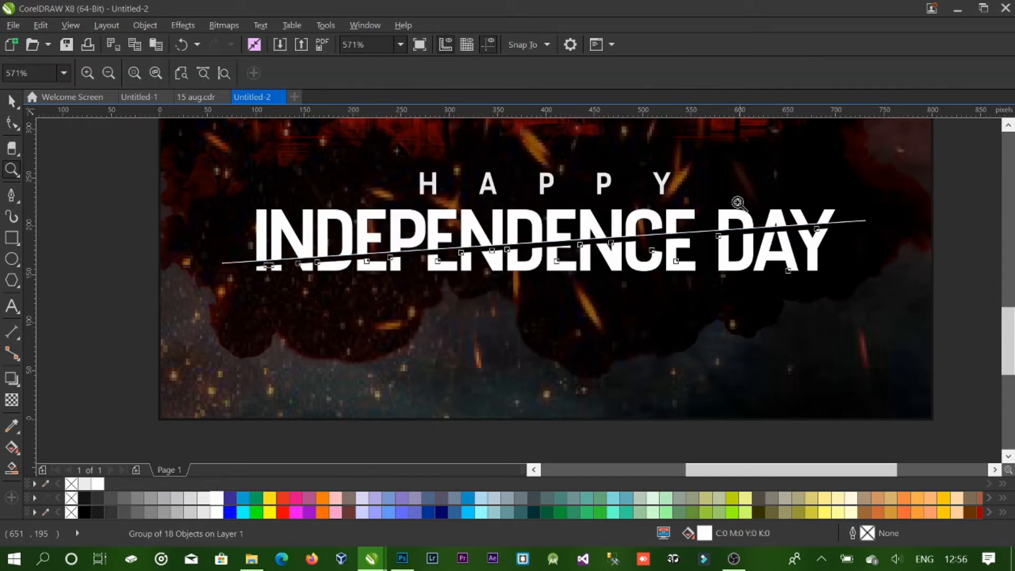
left_click_drag(732, 210, 844, 288)
left_click(12, 101)
left_click_drag(625, 241, 653, 223)
key("F4")
left_click(835, 330)
key("z")
left_click_drag(472, 343, 856, 426)
left_click(12, 100)
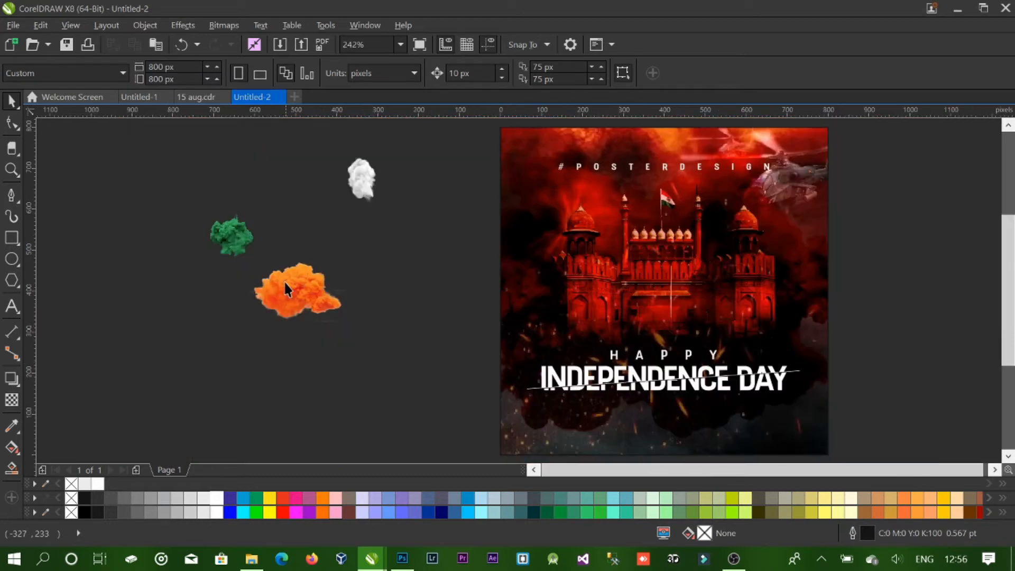
Move the orange cloud further left and place the white cloud, enlarged to about 225 × 147 px, overlapping its right side.
left_click_drag(285, 282, 158, 301)
left_click(259, 330)
left_click_drag(359, 189, 289, 299)
left_click_drag(290, 340, 316, 362)
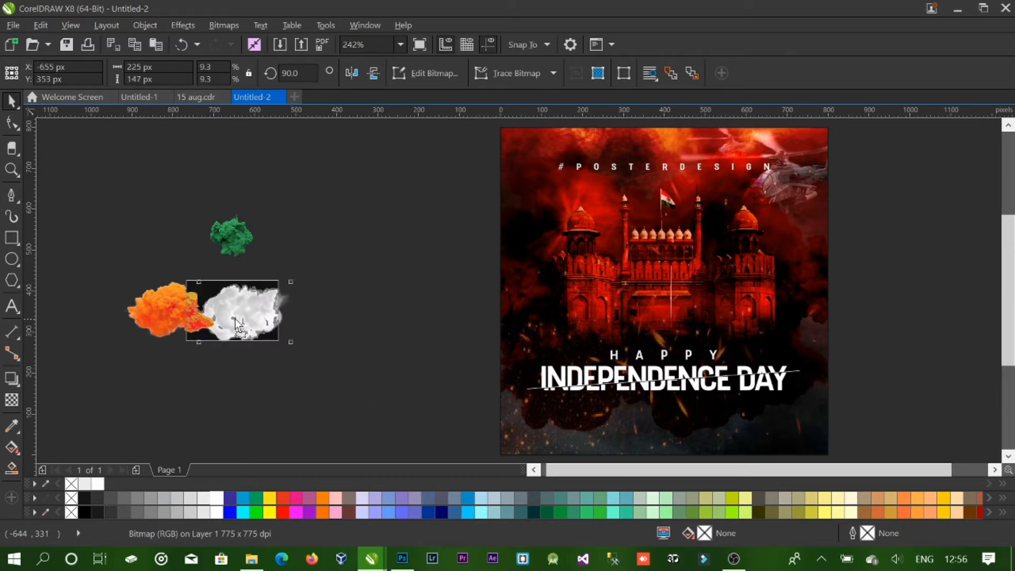
left_click_drag(249, 320, 232, 318)
Enlarge the green cloud to about 207 × 180 px and place it overlapping the white cloud's right side.
mouse_move(303, 335)
left_mouse_down()
mouse_move(330, 356)
mouse_move(286, 342)
left_mouse_up()
left_click(298, 327)
left_click_drag(306, 309, 306, 320)
key("Left")
key("Left")
left_click(323, 311)
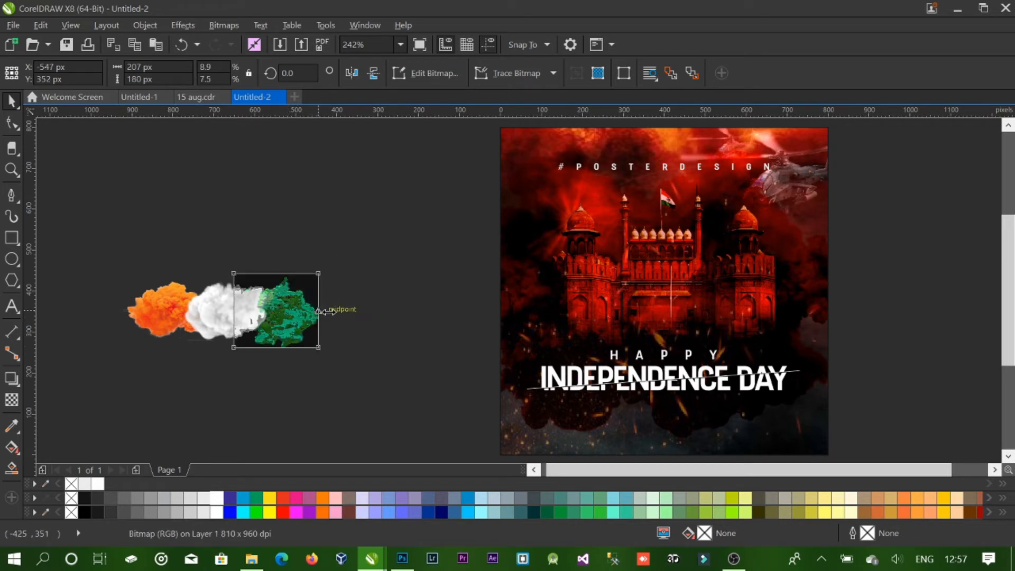
Group the three clouds, rotate the group by about 2° and move it over the INDEPENDENCE DAY text.
left_click_drag(104, 242, 430, 422)
key("ctrl+g")
left_click(323, 358)
left_click_drag(322, 359, 325, 356)
left_click_drag(277, 310, 693, 361)
Enlarge the cloud group to about 728 × 332 px to cover the text and centre it horizontally on the page.
scroll(692, 361, "right", 1)
key("F2")
left_click_drag(364, 335, 717, 434)
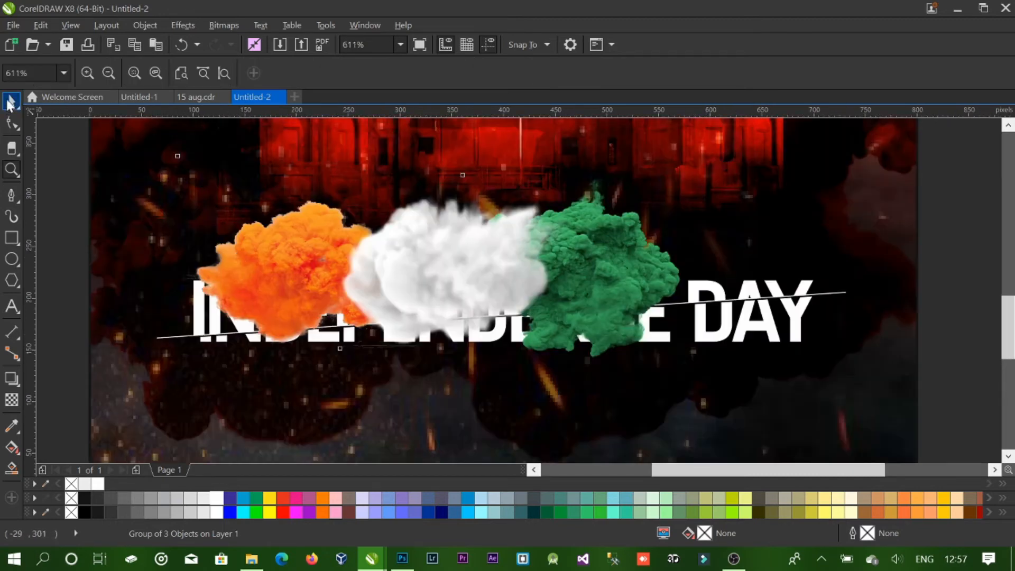
left_click_drag(687, 143, 762, 143)
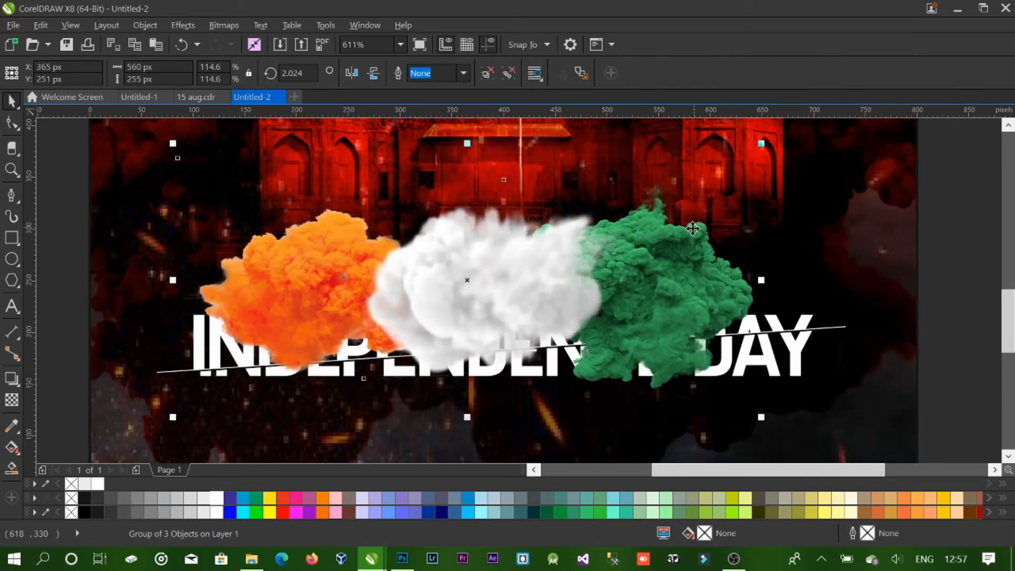
left_click_drag(761, 418, 852, 471)
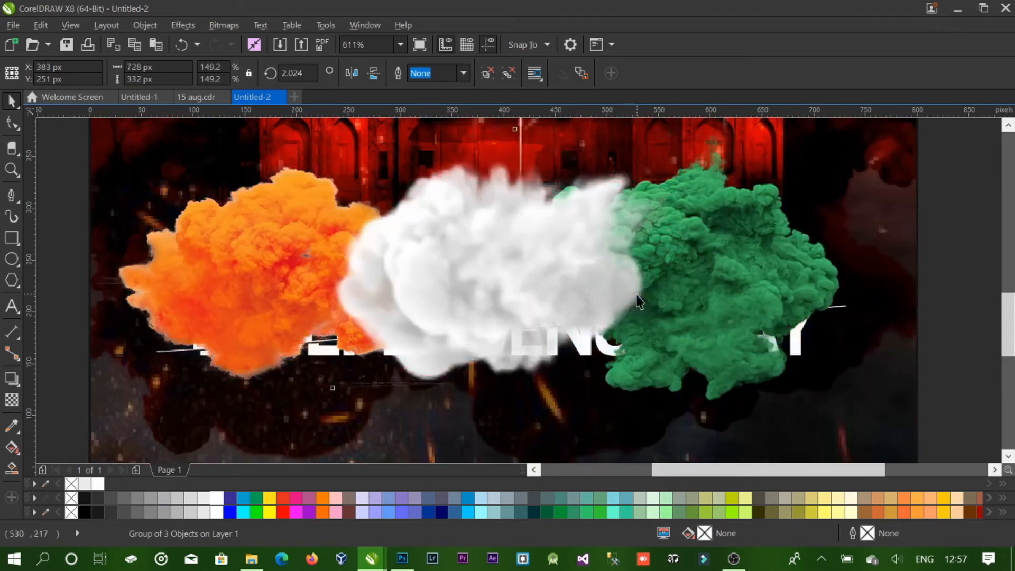
left_click_drag(637, 297, 656, 297)
left_click(903, 370, "shift")
key("c")
key("Escape")
Give the cloud group a uniform transparency of 20 with the Subtract merge mode.
left_click(706, 276)
left_click(13, 399)
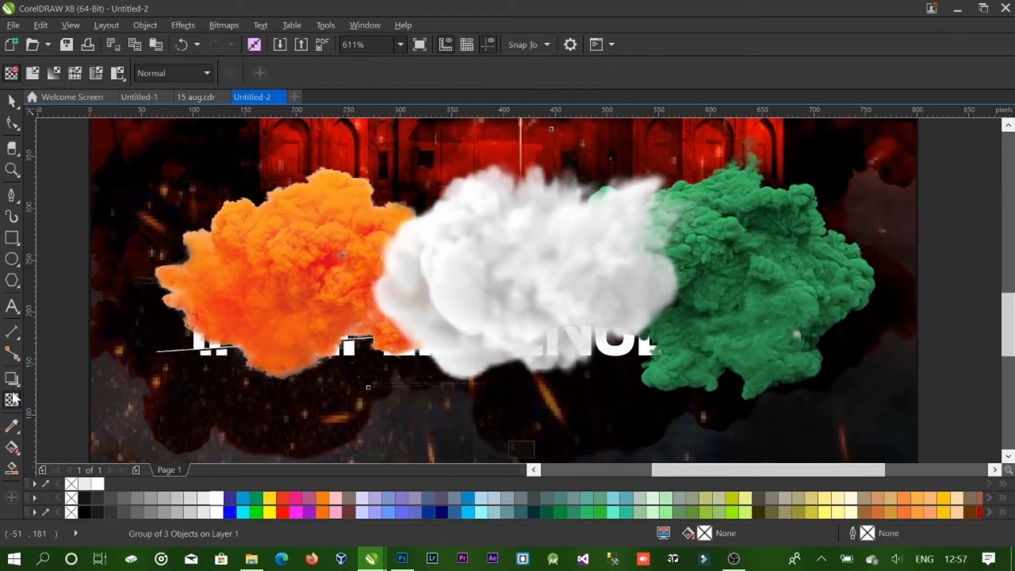
left_click(176, 71)
left_click(159, 118)
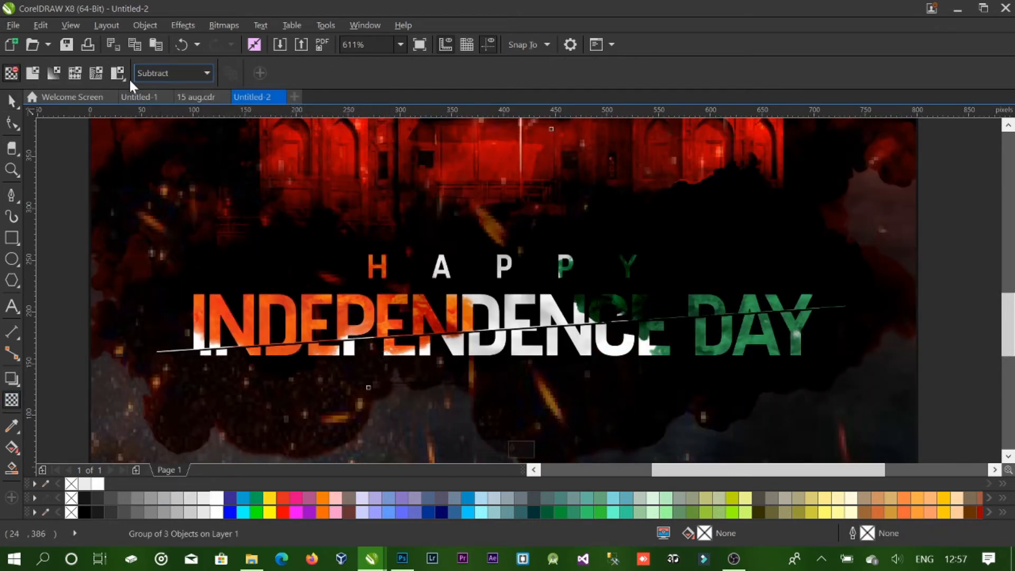
left_click(33, 76)
left_click(270, 73)
left_click(440, 129)
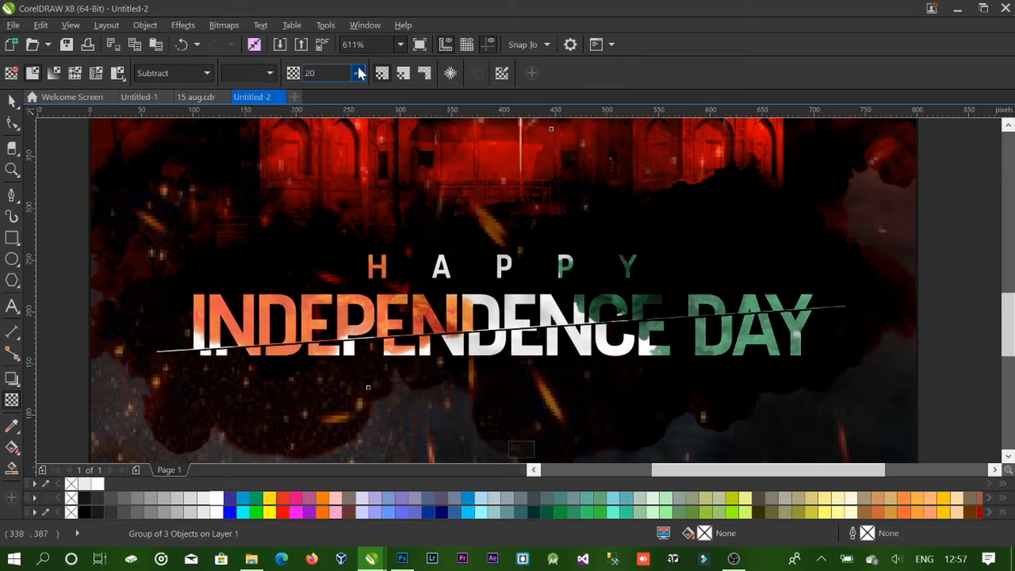
Shrink the cloud group around its centre to about 680 × 310 px.
left_click(269, 73)
left_click(545, 124)
left_click(12, 100)
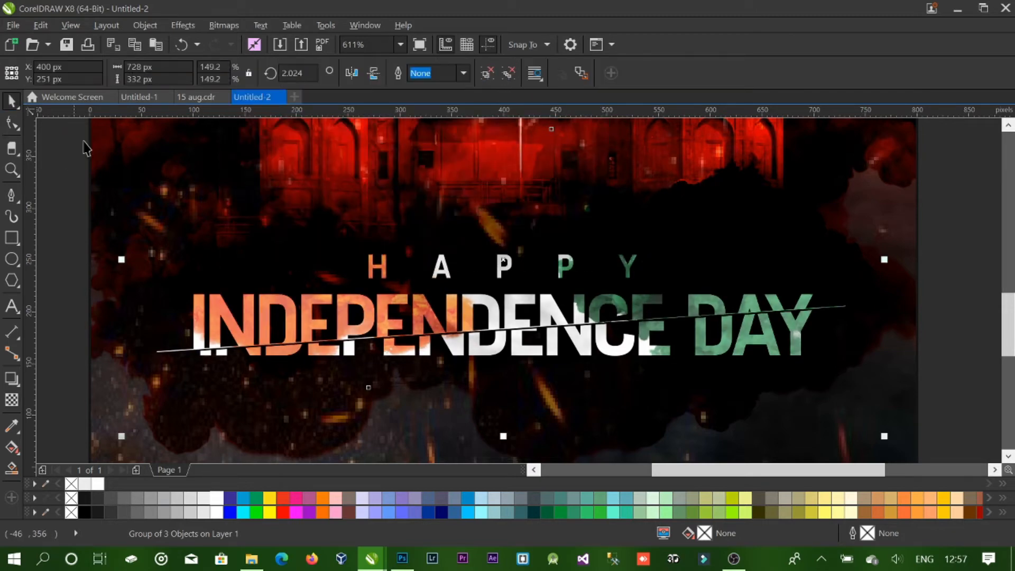
left_click_drag(127, 442, 149, 429)
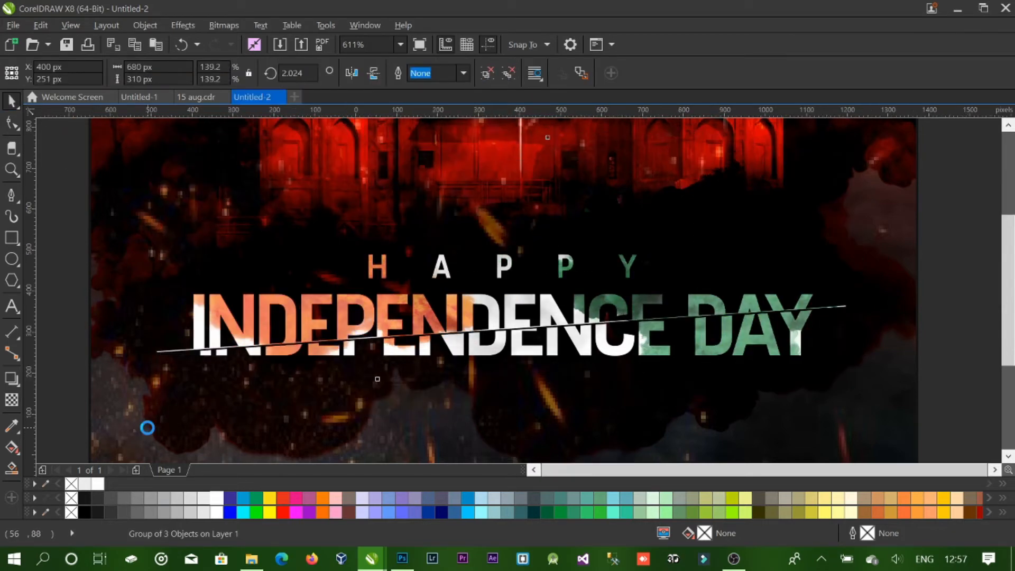
Group the clouds with the HAPPY INDEPENDENCE DAY text and slash line, and move the group up about 10 px.
key("shift+F4")
left_click_drag(782, 247, 238, 445)
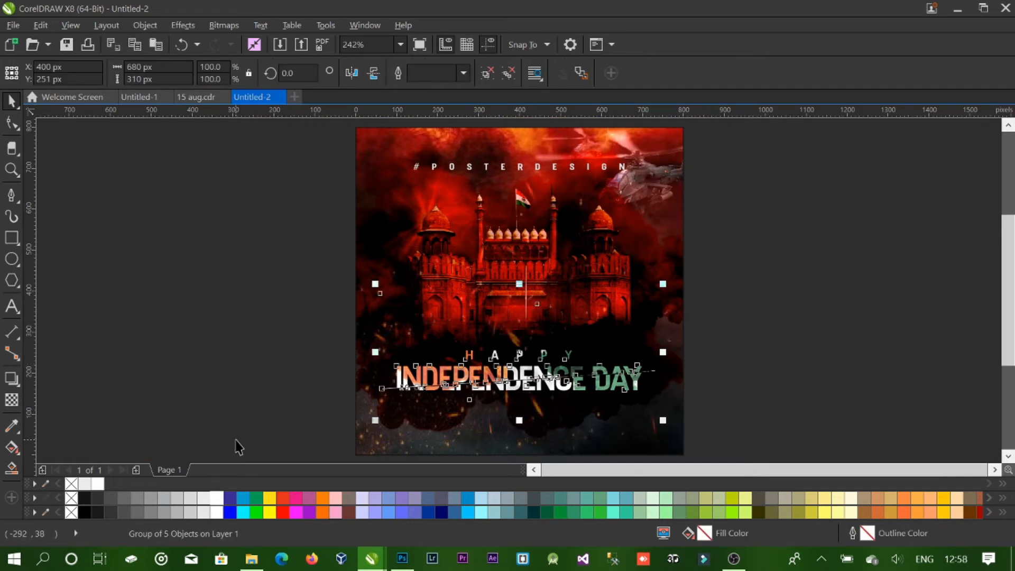
left_click(785, 350)
Dismiss saving the poster and open the digital visiting card.cdr document.
key("F2")
left_click_drag(286, 379, 733, 503)
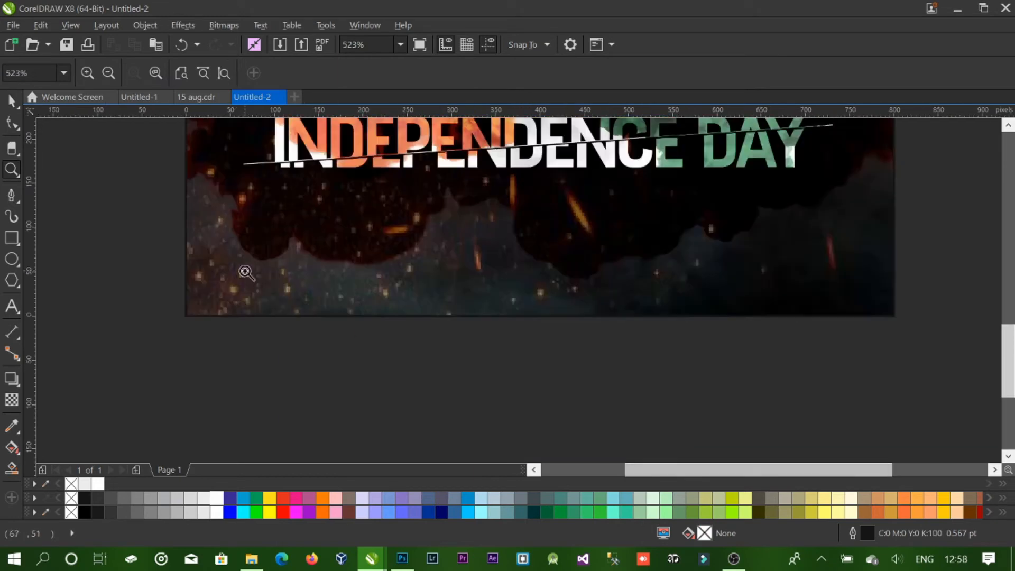
key("ctrl+s")
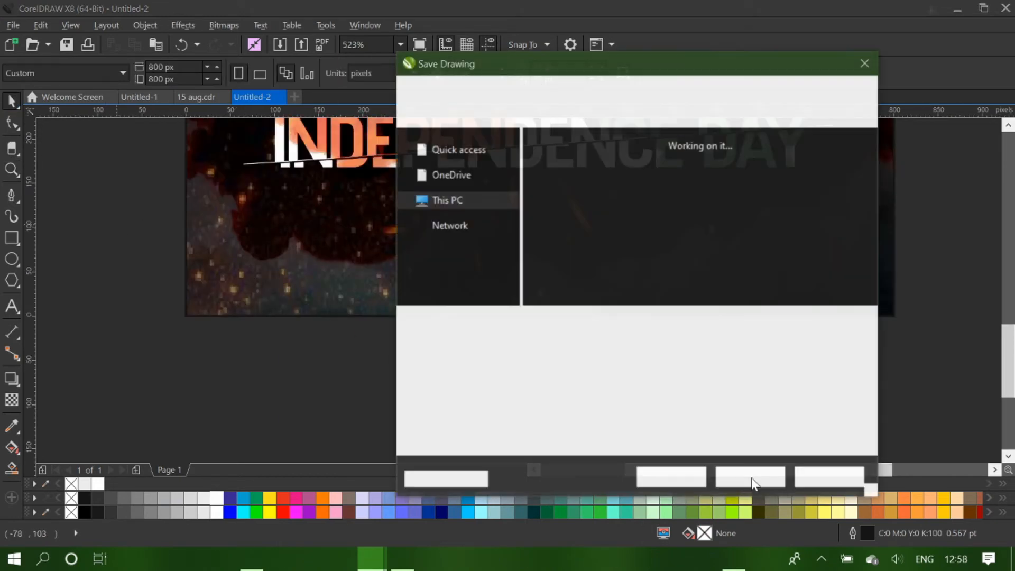
left_click(751, 478)
left_click(252, 559)
left_click(924, 8)
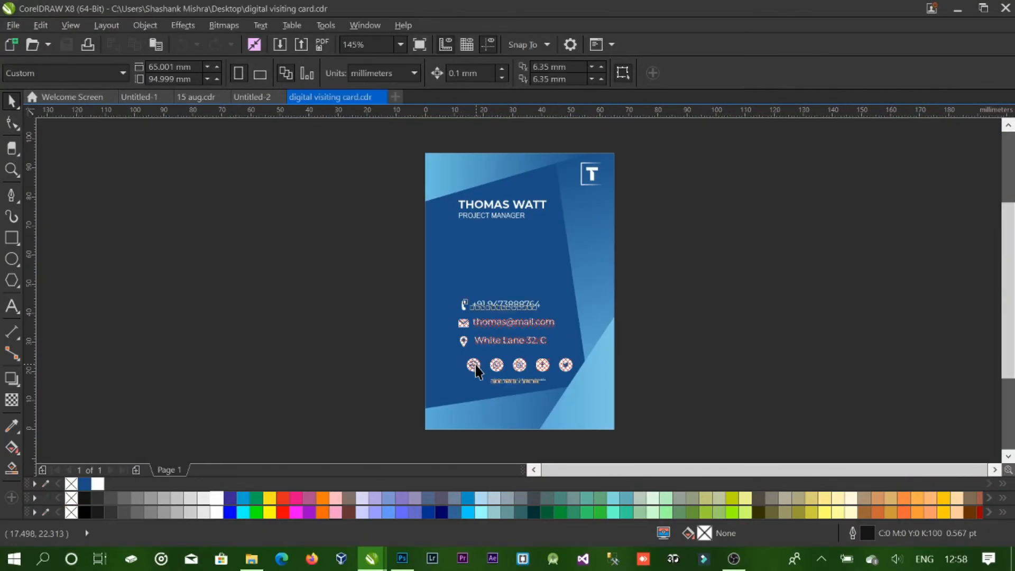
Ungroup the visiting card artwork, copy its five round social media icons and return to the Untitled-2 poster.
left_click(476, 364)
key("ctrl+u")
left_click_drag(397, 355, 600, 380)
key("ctrl+c")
key("ctrl+Tab")
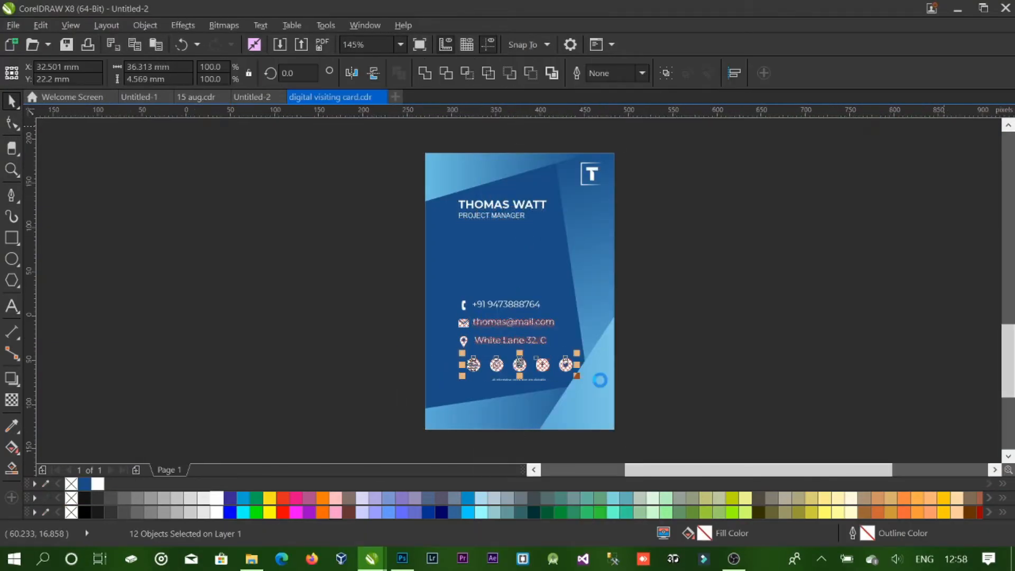
Paste and group the social icons, scale them to about 238 × 30 px and centre them horizontally below INDEPENDENCE DAY.
key("ctrl+v")
key("ctrl+g")
left_click_drag(345, 255, 517, 288)
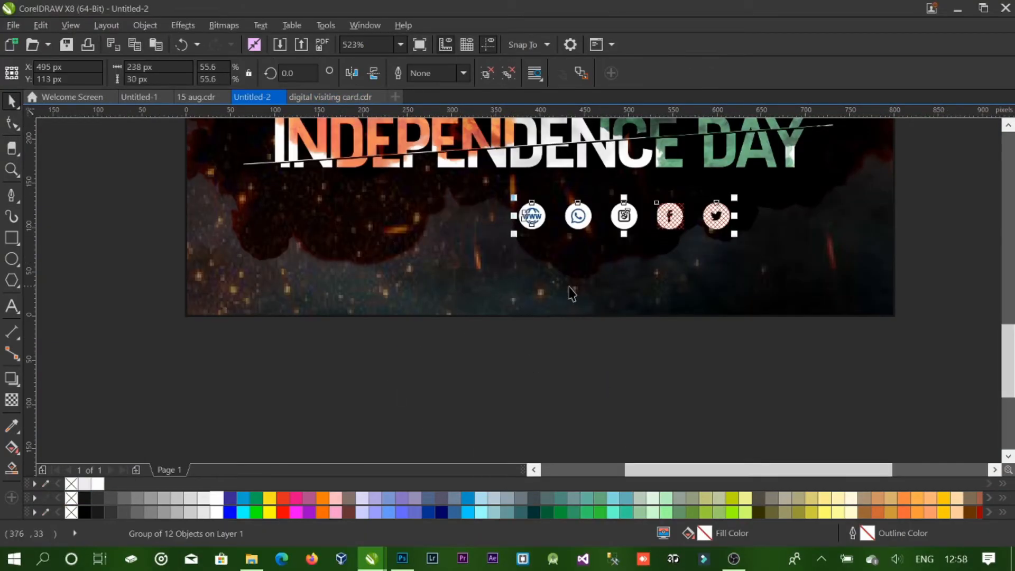
left_click(572, 292, "shift")
key("c")
left_click(565, 347)
left_click(541, 218)
left_click_drag(541, 218, 541, 233)
key("Escape")
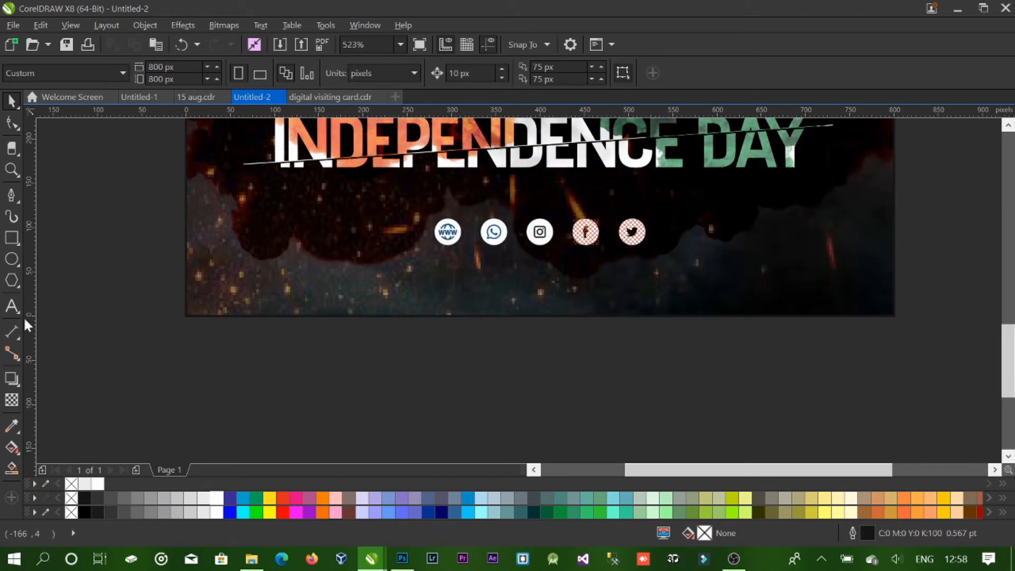
Draw a horizontal line about 292 px long below the icons, colour it 10% black and centre it on the poster.
left_click(11, 200)
left_click(451, 256)
left_click(709, 257, "shift")
key("space")
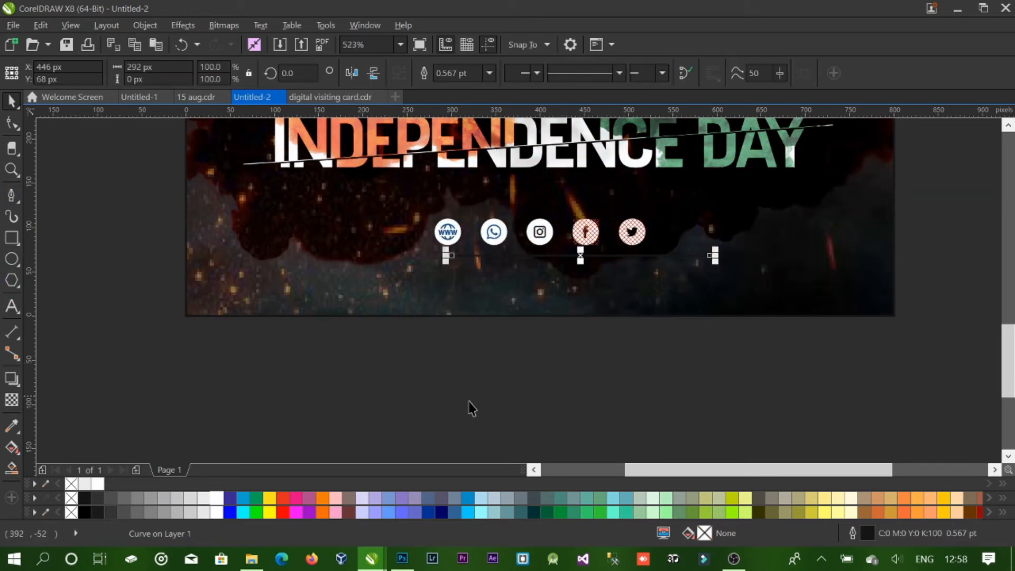
right_click(203, 506)
left_click(424, 276, "shift")
key("c")
key("Escape")
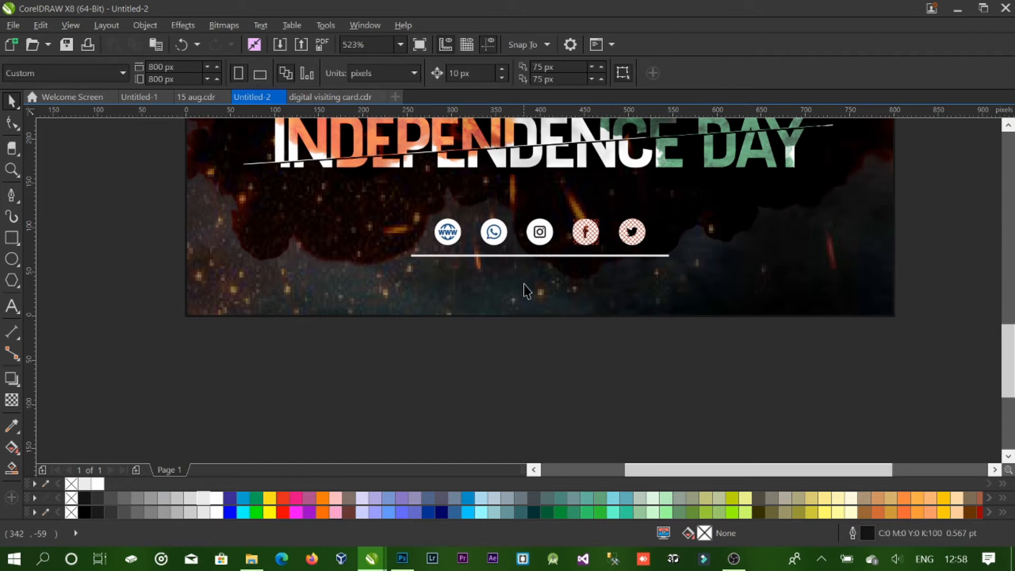
Set the outline width of the line below the icons to 0.2 pt.
left_click(527, 256)
key("F12")
type("0.2")
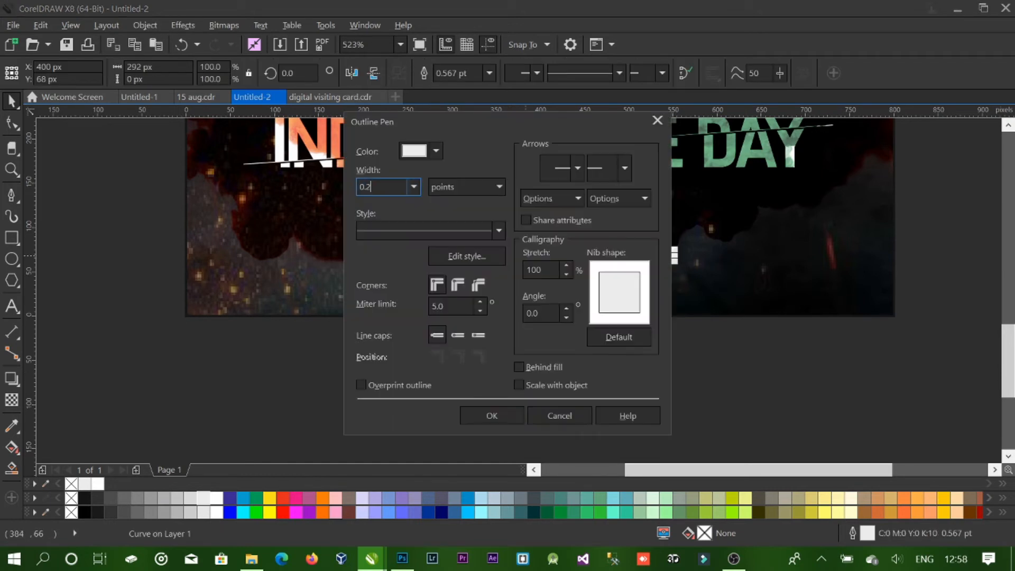
key("Return")
key("F12")
left_click(522, 411)
left_click(462, 341)
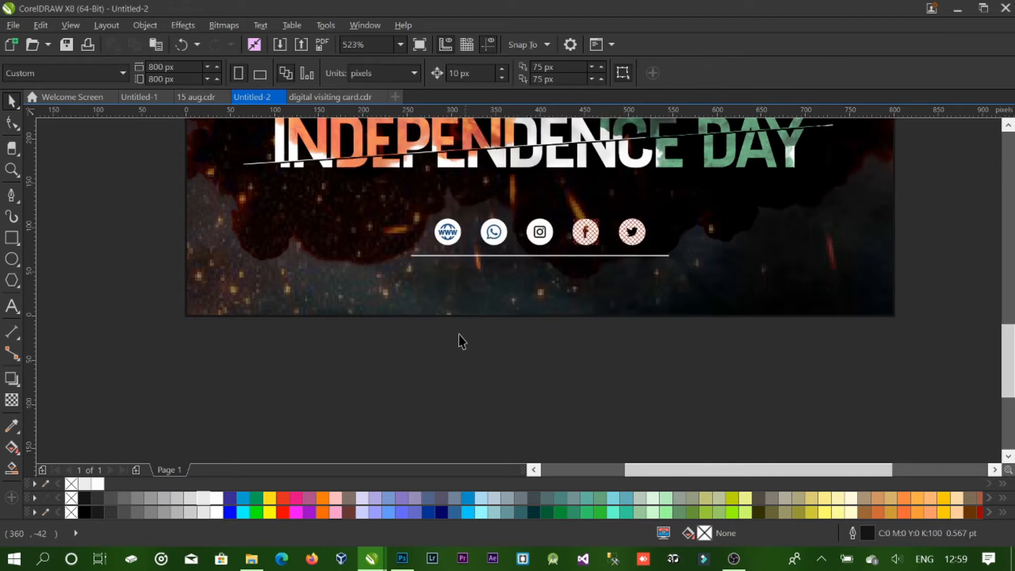
Copy the #POSTERDESIGN text below the line, change the copy to #GOREDCAT and centre it horizontally on the poster.
key("shift+F4")
left_click(430, 170)
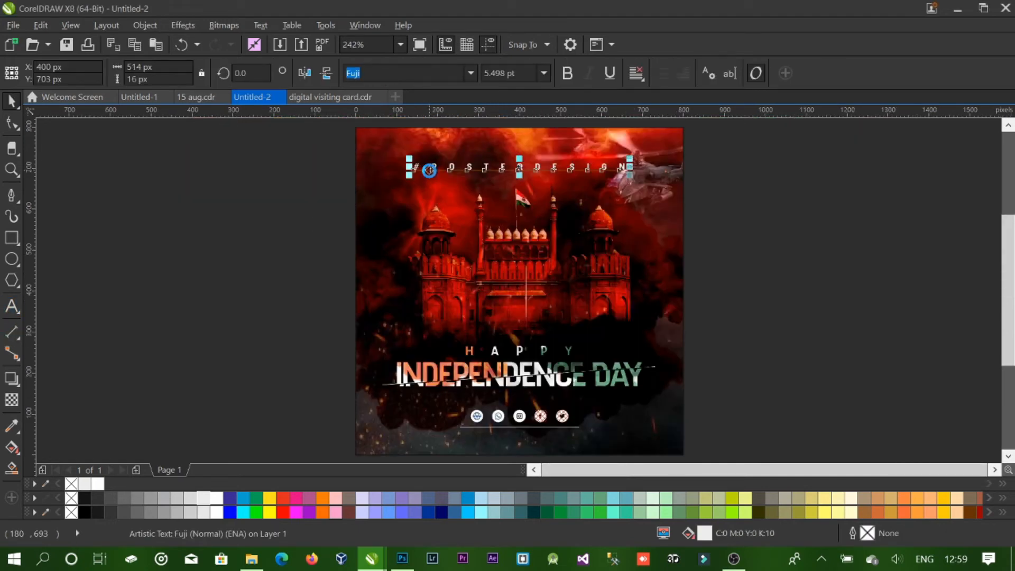
left_click_drag(430, 169, 664, 447)
double_click(433, 439)
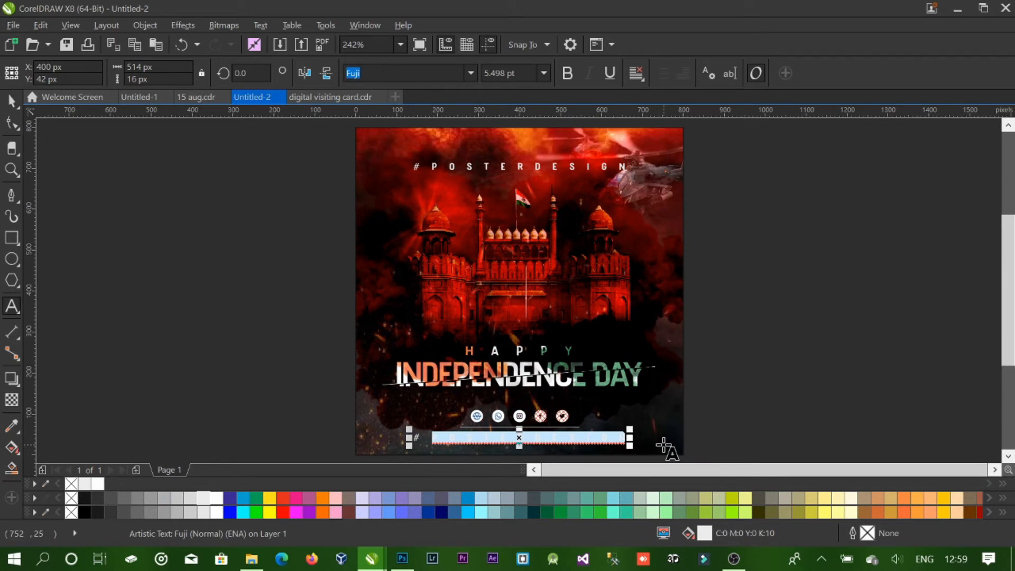
type("SU")
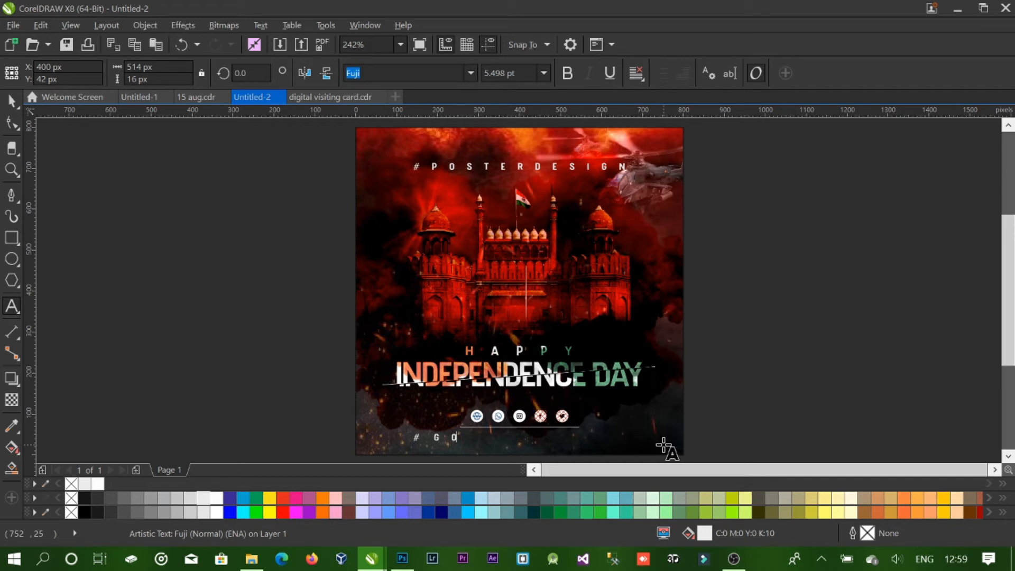
left_click(12, 102)
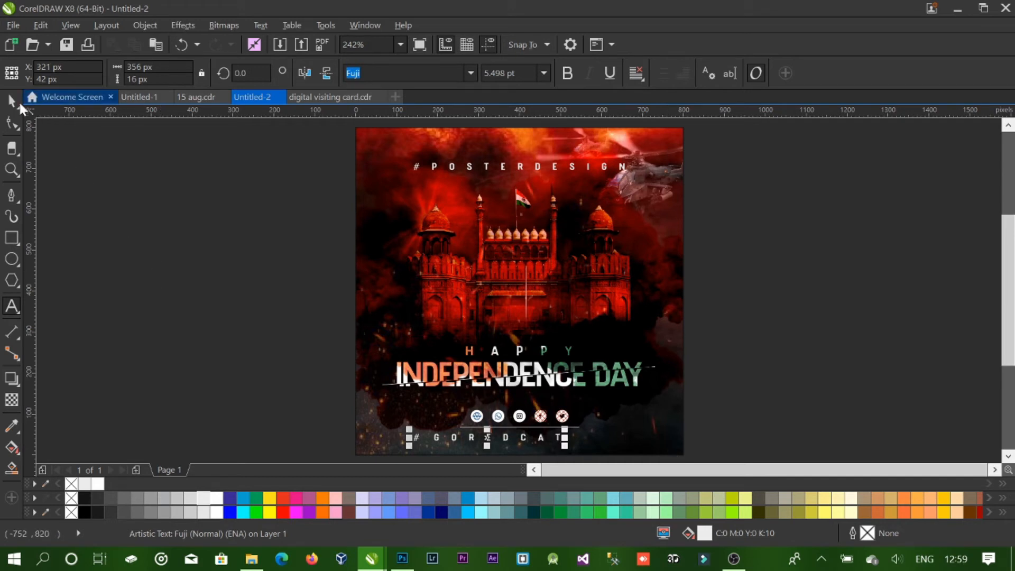
left_click(606, 433, "shift")
key("c")
left_click(750, 415)
Shrink the #GOREDCAT text to about 222 × 10 px and move it up 10 px towards the line.
key("z")
left_click_drag(295, 370, 714, 437)
key("space")
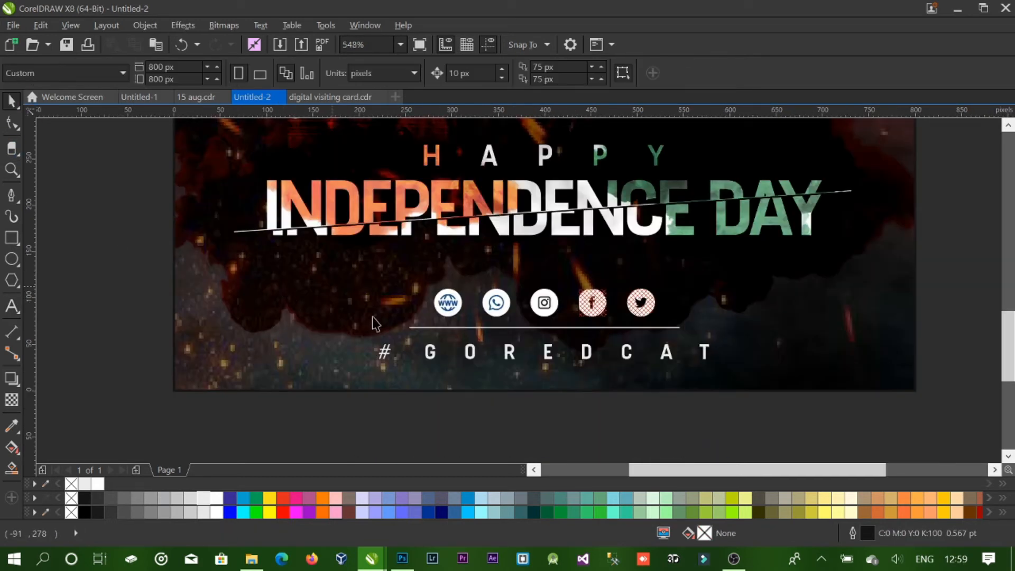
left_click(382, 353)
left_click_drag(376, 365, 438, 386)
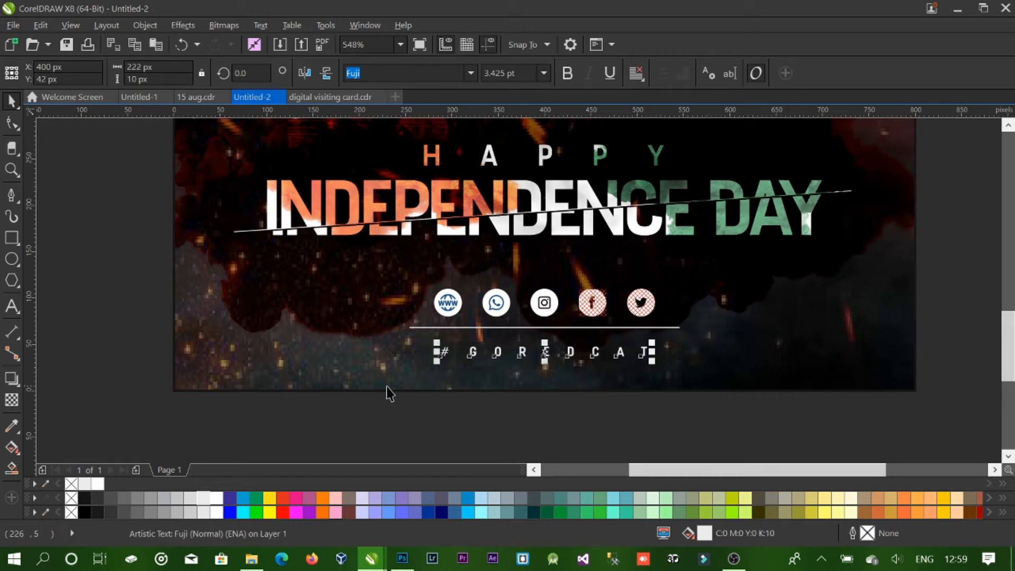
key("Up")
Group the social icons, the divider line and the #GOREDCAT text.
left_click_drag(120, 254, 756, 324)
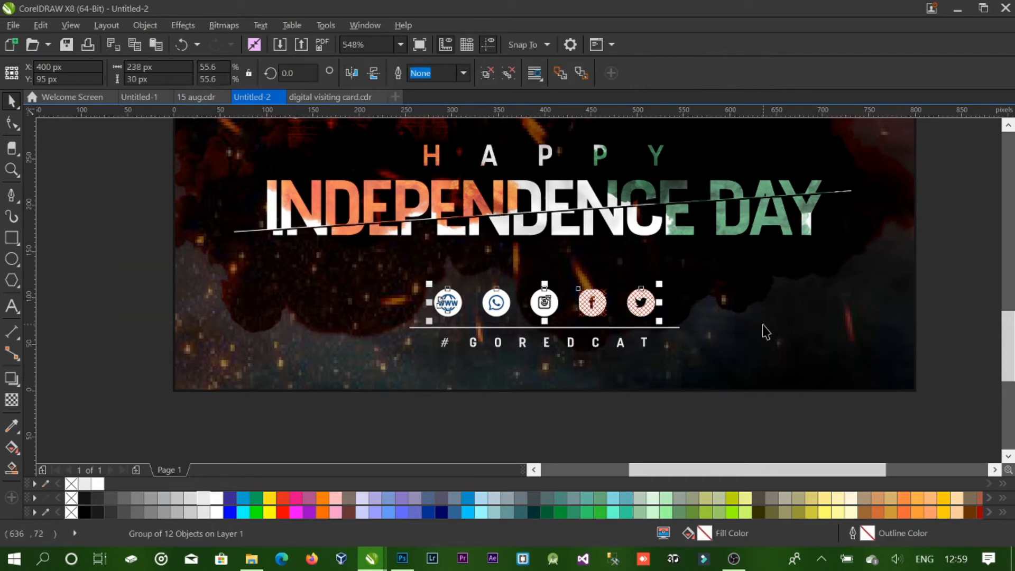
key("ctrl+g")
left_click(729, 306, "shift")
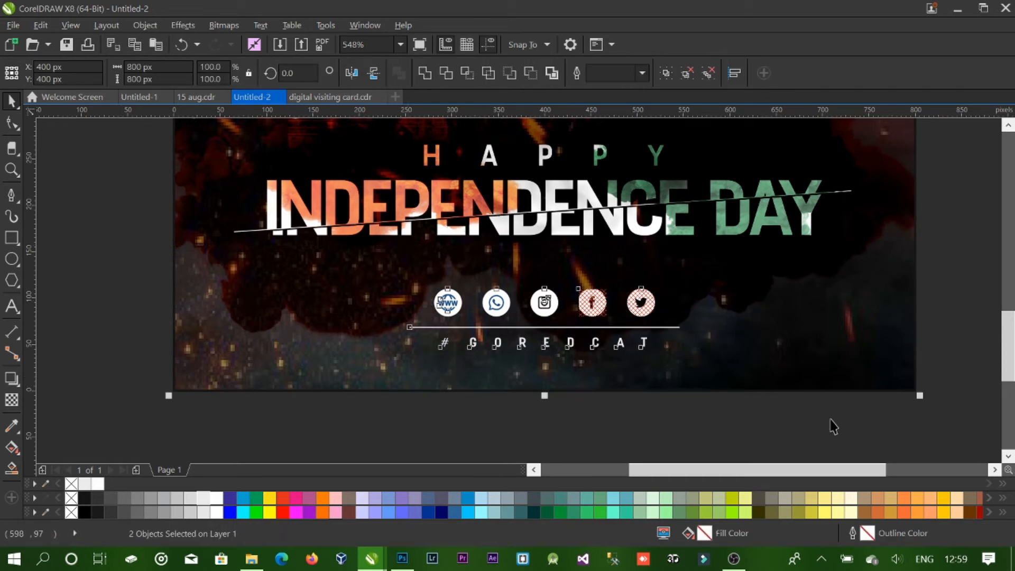
left_click(833, 427)
key("F4")
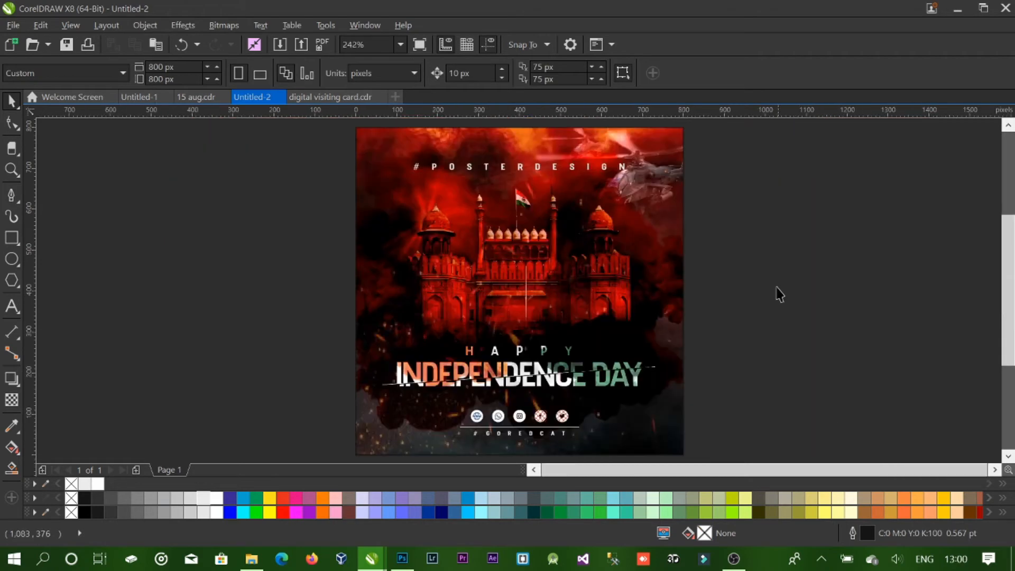
Edit the poster background's PowerClip contents and set the helicopter bitmap's uniform transparency to 35.
right_click(680, 206)
left_click(711, 141)
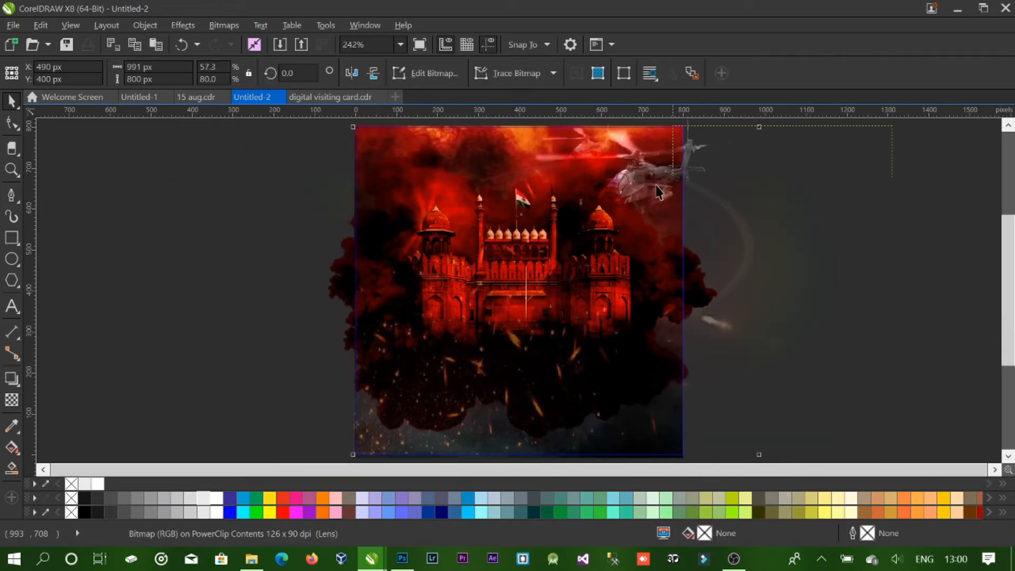
left_click_drag(1006, 251, 1006, 223)
left_click(762, 199)
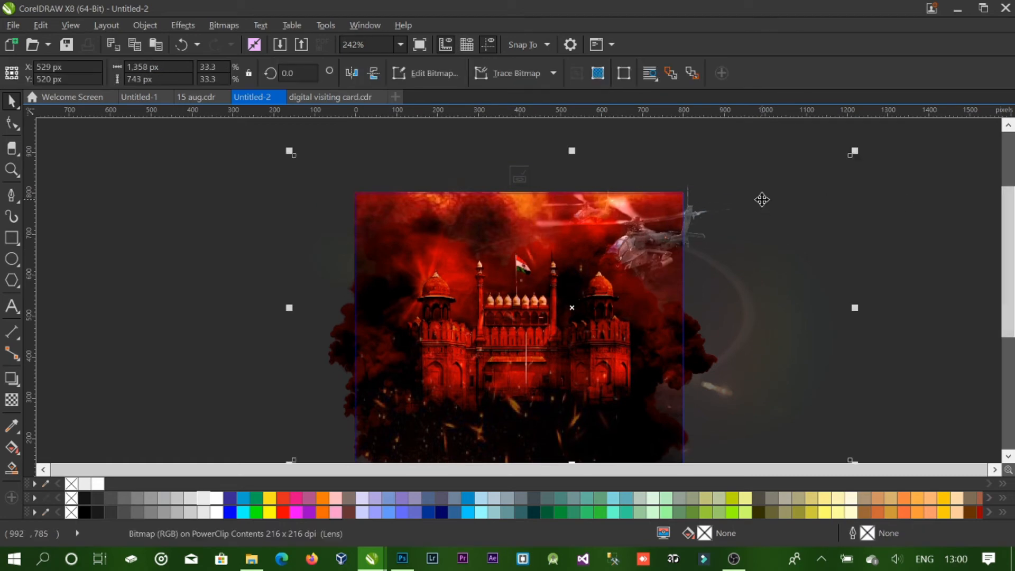
left_click_drag(918, 140, 518, 323)
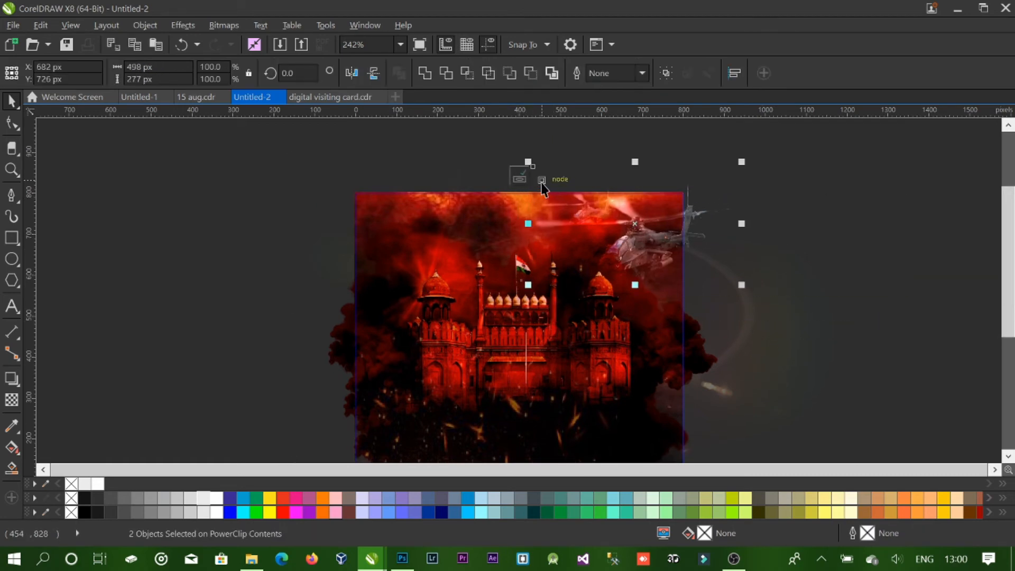
left_click(544, 187)
left_click(11, 403)
left_click(236, 70)
left_click(445, 130)
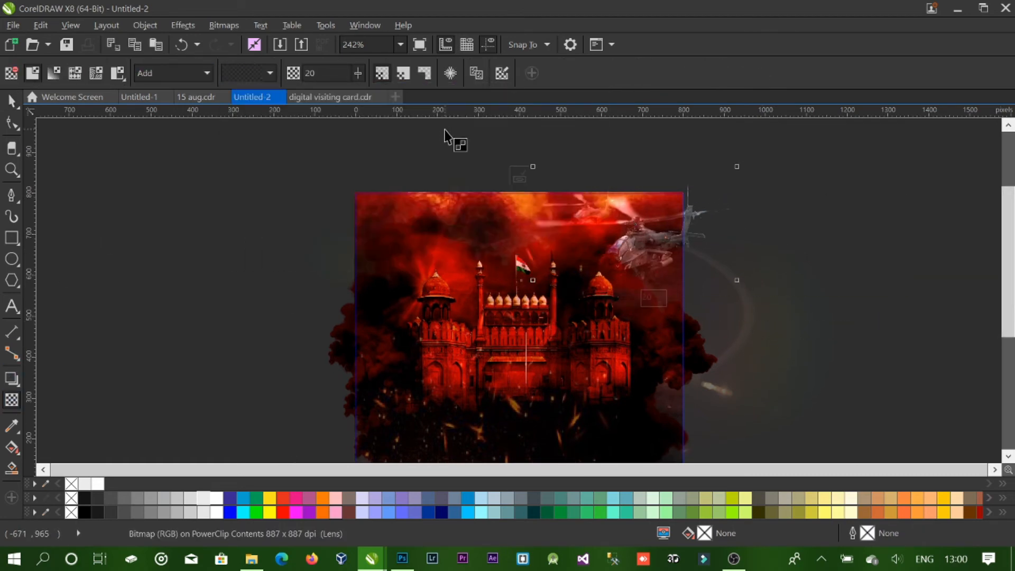
left_click(275, 78)
left_click(257, 172)
Try different merge modes, including Divide, on the helicopter bitmap.
left_click(162, 73)
left_click(160, 120)
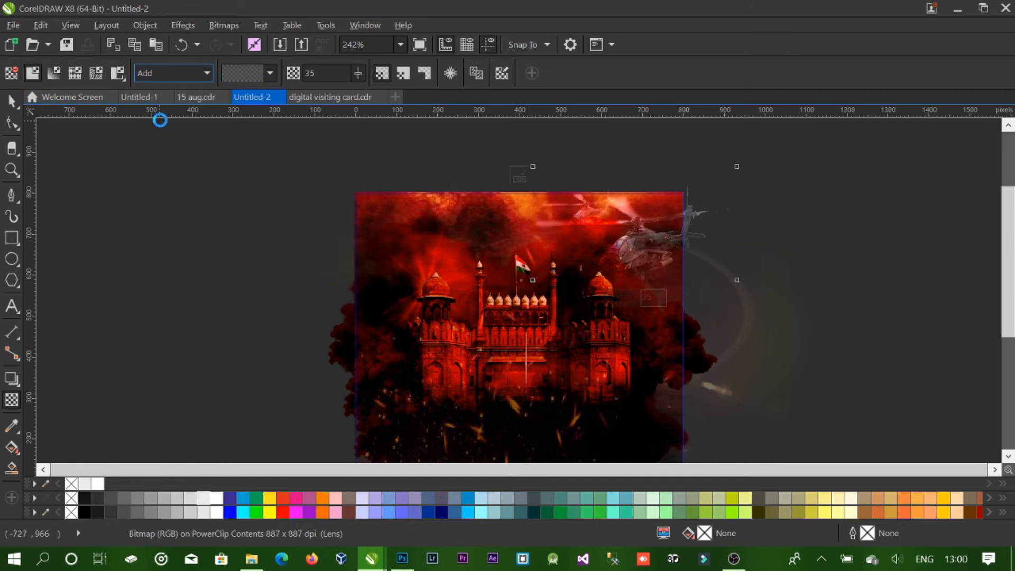
left_click(168, 74)
left_click(167, 135)
left_click(177, 72)
left_click(172, 163)
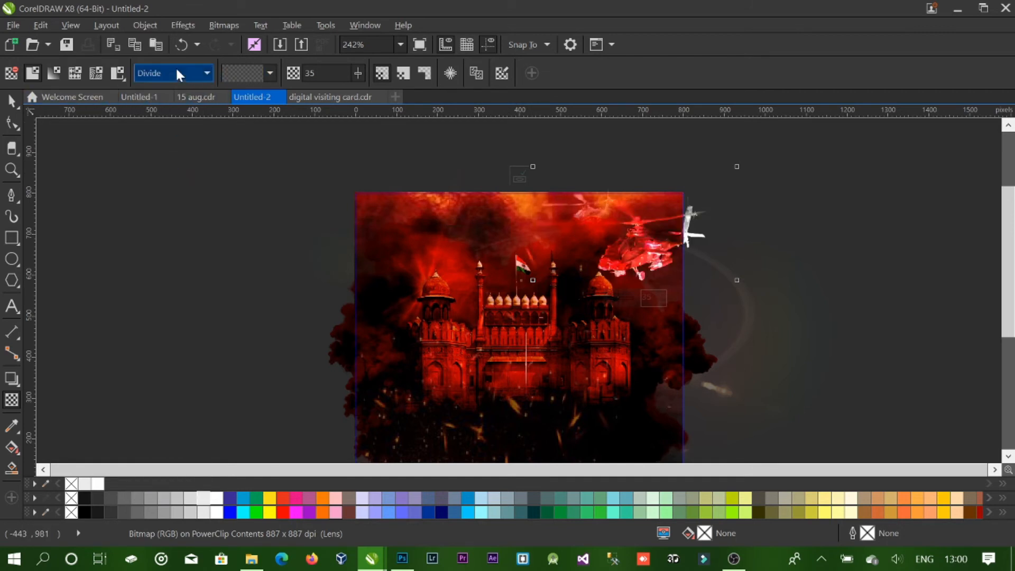
left_click(177, 73)
left_click(160, 106)
Finish editing the PowerClip contents and return to the full poster.
left_click(11, 101)
left_click(914, 192, "ctrl")
left_click(914, 193)
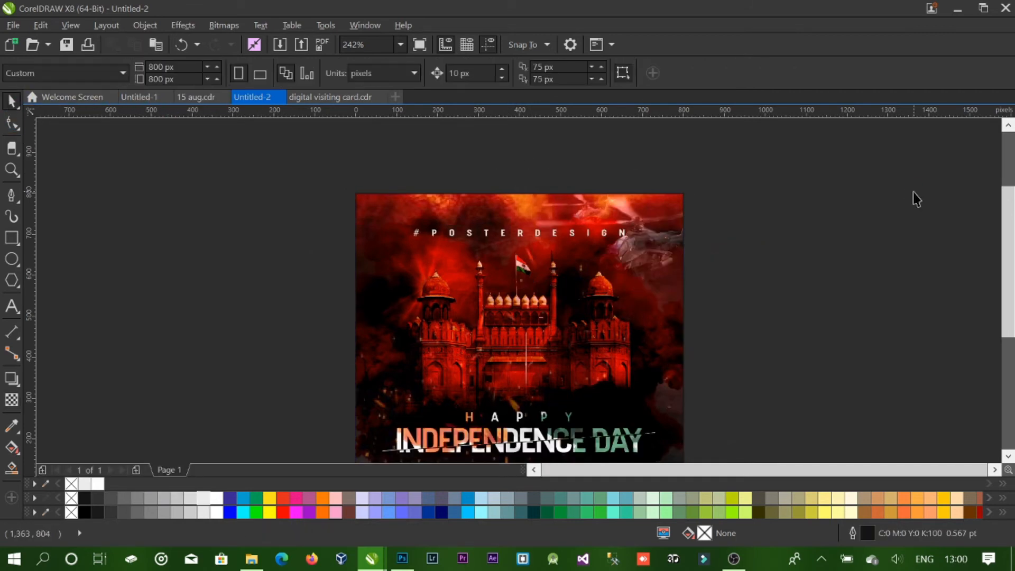
scroll(913, 192, "down", 1)
Duplicate the cloud group, move the copy down to the poster's lower edge and place it inside the background PowerClip.
right_click(676, 262)
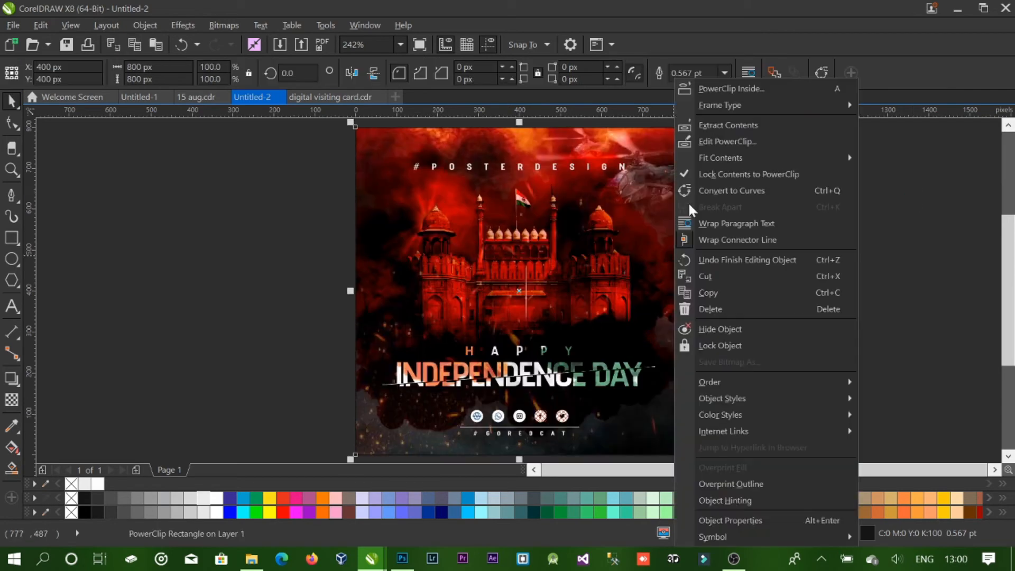
left_click(718, 142)
right_click(515, 314)
key("Escape")
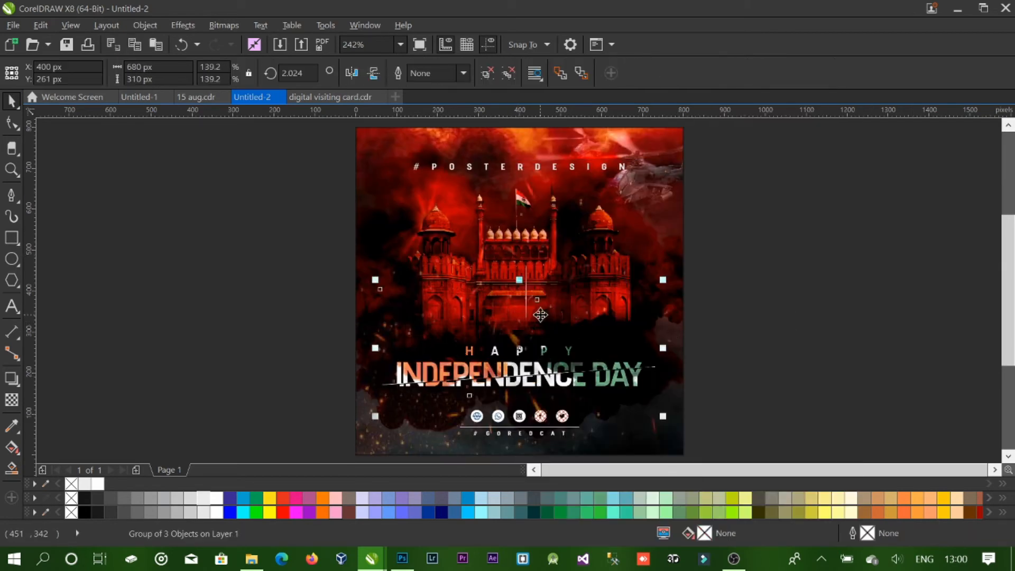
key("ctrl+v")
left_click(550, 312)
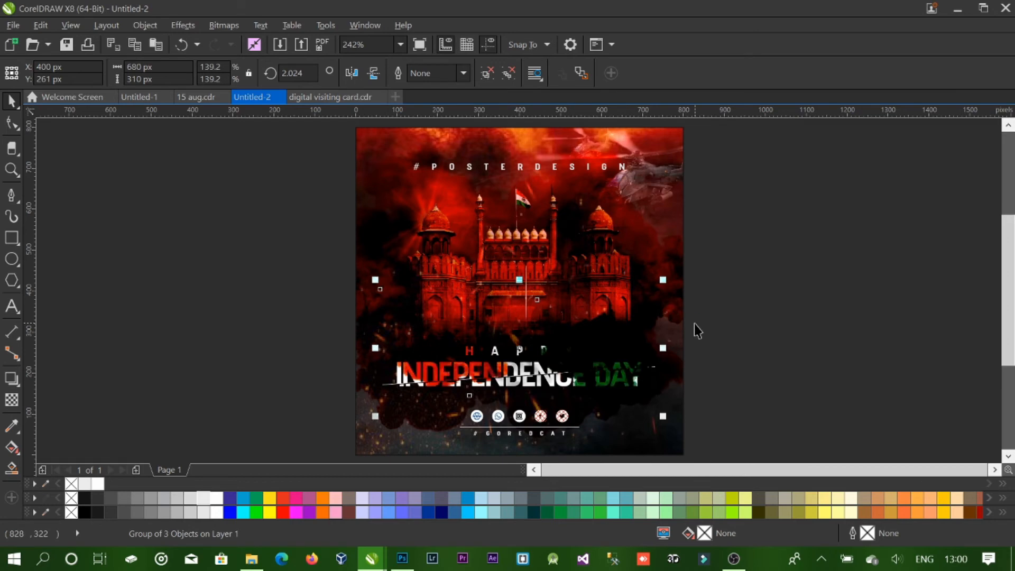
left_click_drag(529, 319, 513, 417)
left_click_drag(417, 442, 363, 427)
left_click(519, 339)
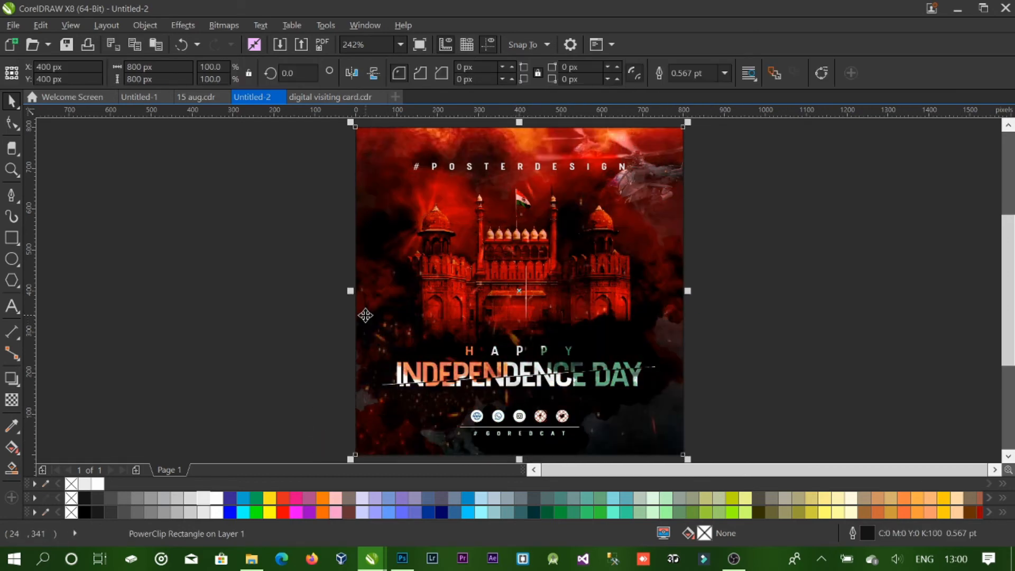
In the PowerClip contents, enlarge the cloud copy to about 998 × 456 px, shift it down and order it one level above the back.
right_click(366, 315)
left_click(412, 141)
left_click_drag(596, 363, 782, 300)
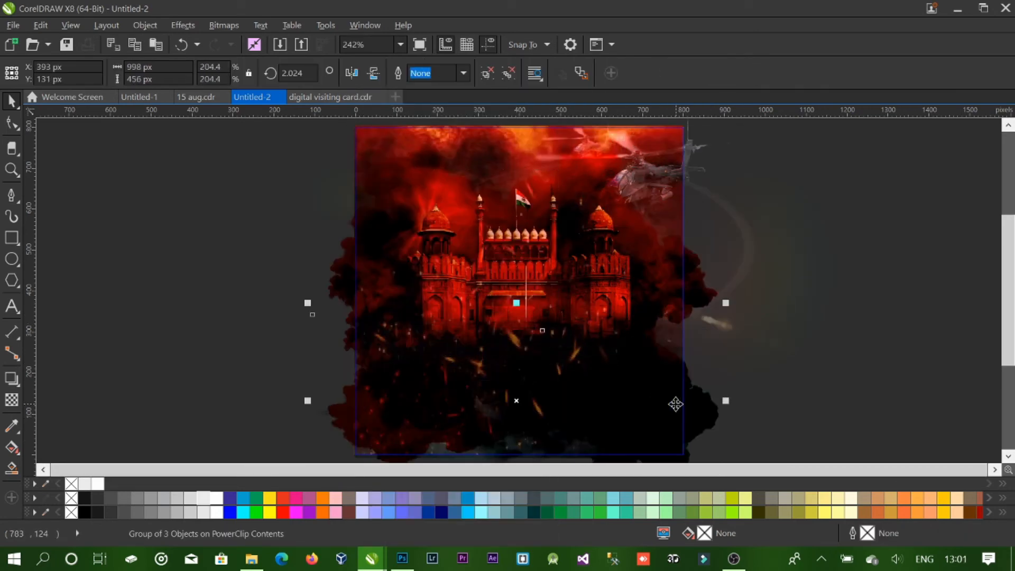
left_click_drag(677, 405, 670, 429)
key("shift+Page_Down")
key("ctrl+Page_Up")
left_click(864, 349, "ctrl")
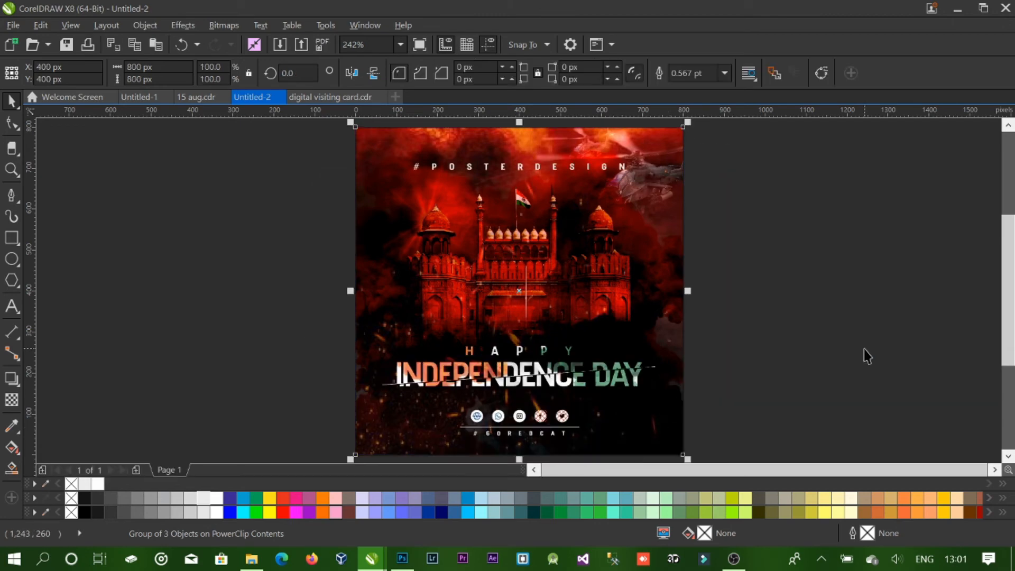
Group all the poster's objects, deselect them and preview the whole poster full screen.
left_click(929, 316)
key("ctrl+a")
key("ctrl+g")
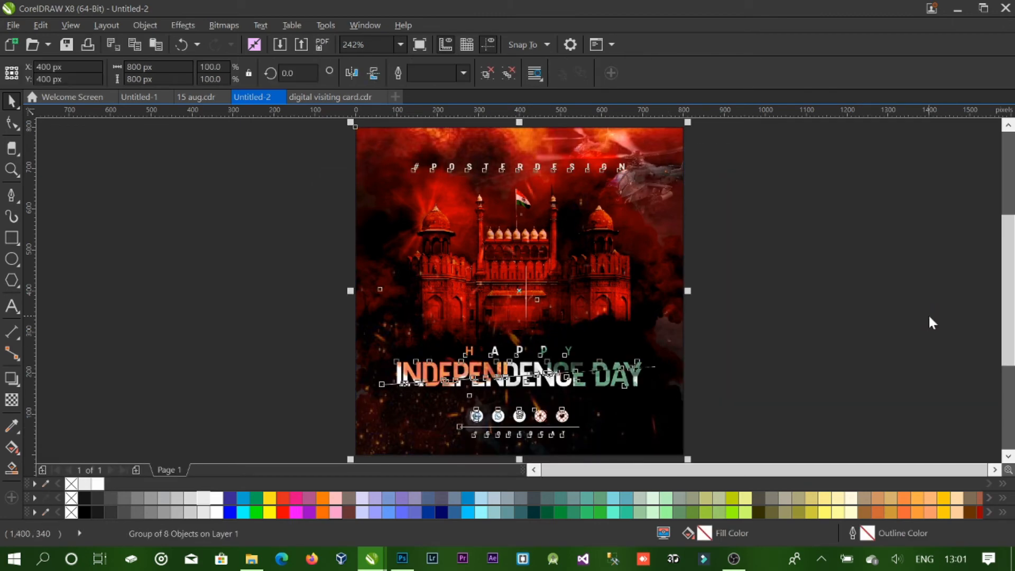
key("ctrl+s")
left_click(840, 487)
key("F8")
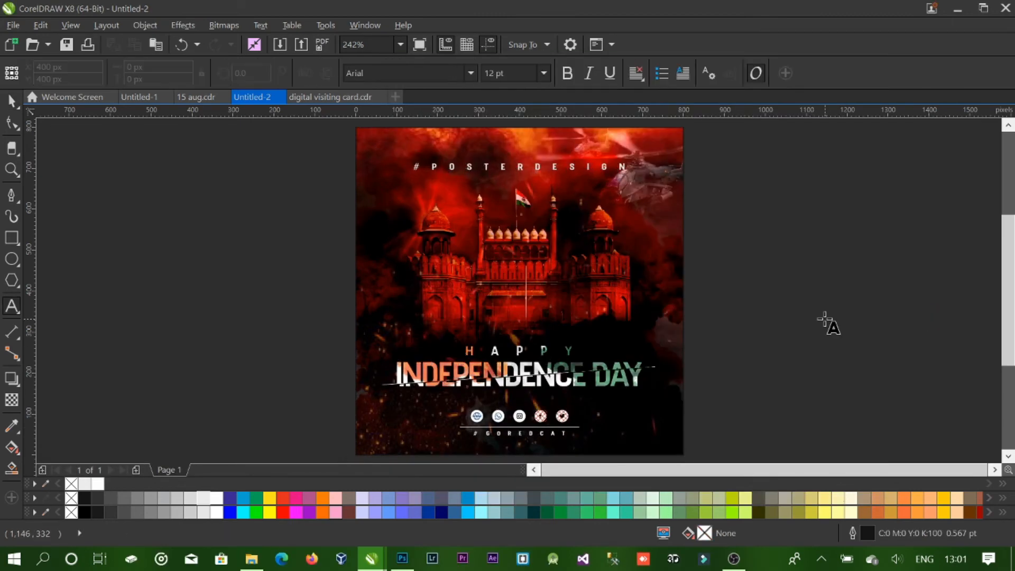
left_click(12, 101)
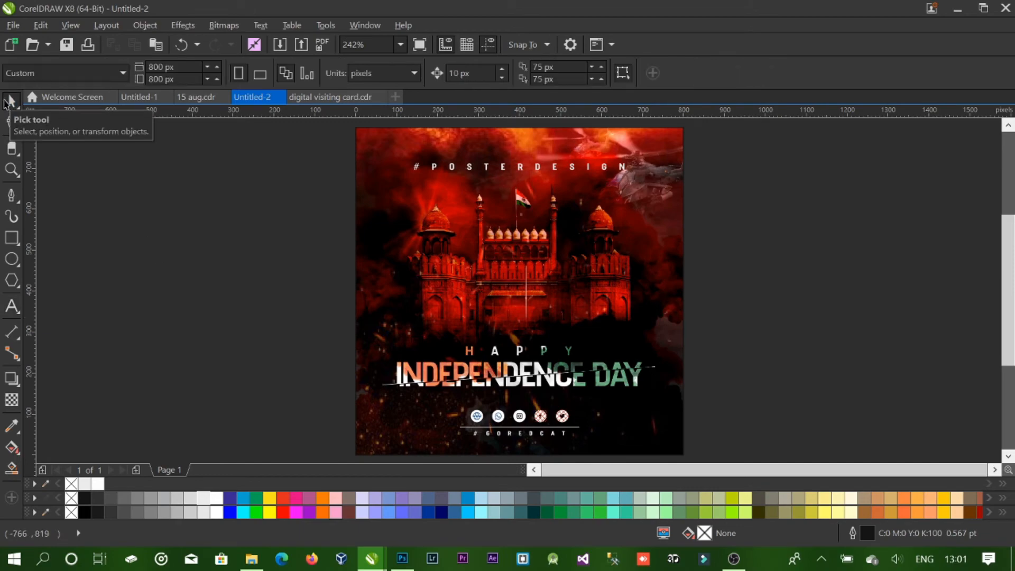
key("F9")
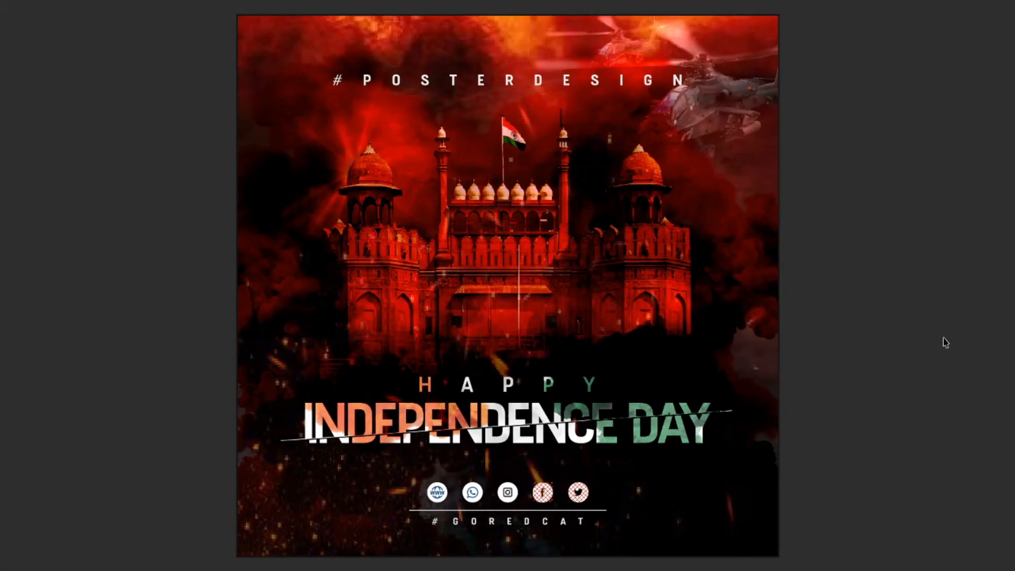
key("Escape")
Add the artistic text RED FORT on the empty area beside the poster.
left_click(11, 306)
left_click(778, 266)
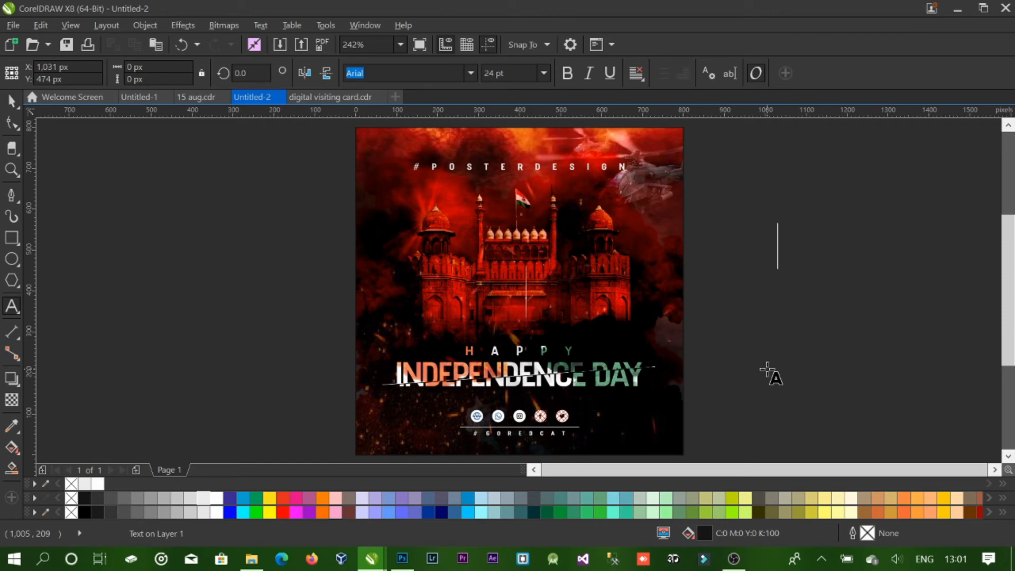
type("REDFORT")
key("Left")
key("Right")
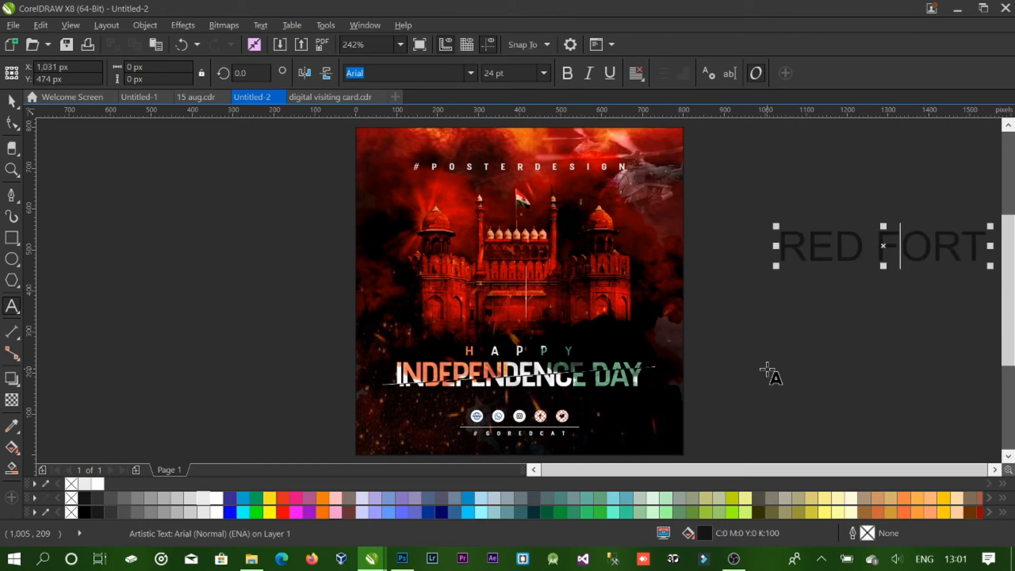
Set the RED FORT text in the Fuji font, enlarge it to about 1,060 × 204 px and fill it orange.
left_click(471, 73)
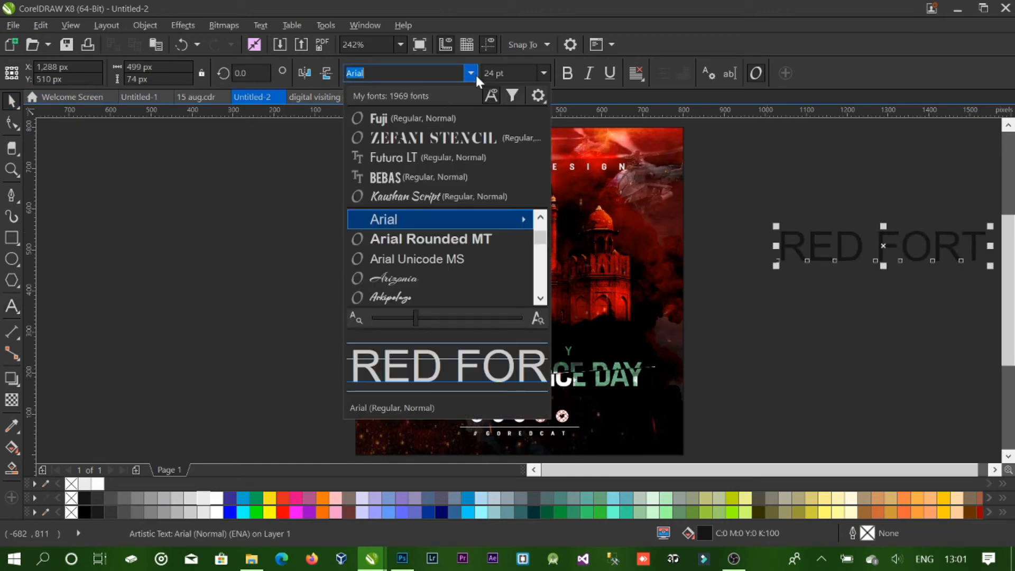
left_click(438, 119)
scroll(1010, 316, "right", 3)
left_click_drag(1010, 316, 984, 389)
left_click(323, 498)
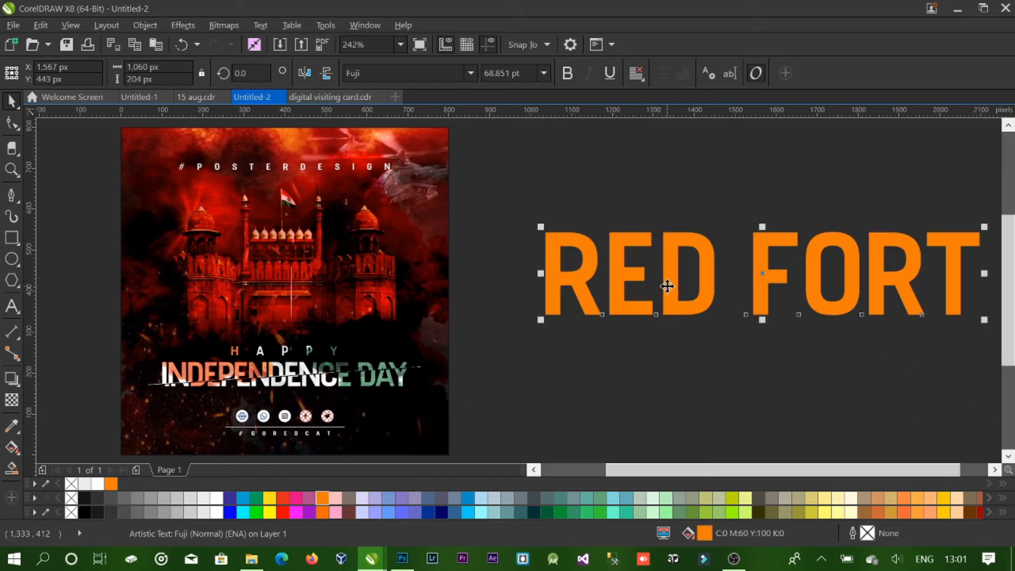
Move the RED FORT text over the fort on the poster and set its transparency merge mode to Add.
key("p")
scroll(666, 290, "left", 3)
left_click_drag(517, 282, 535, 214)
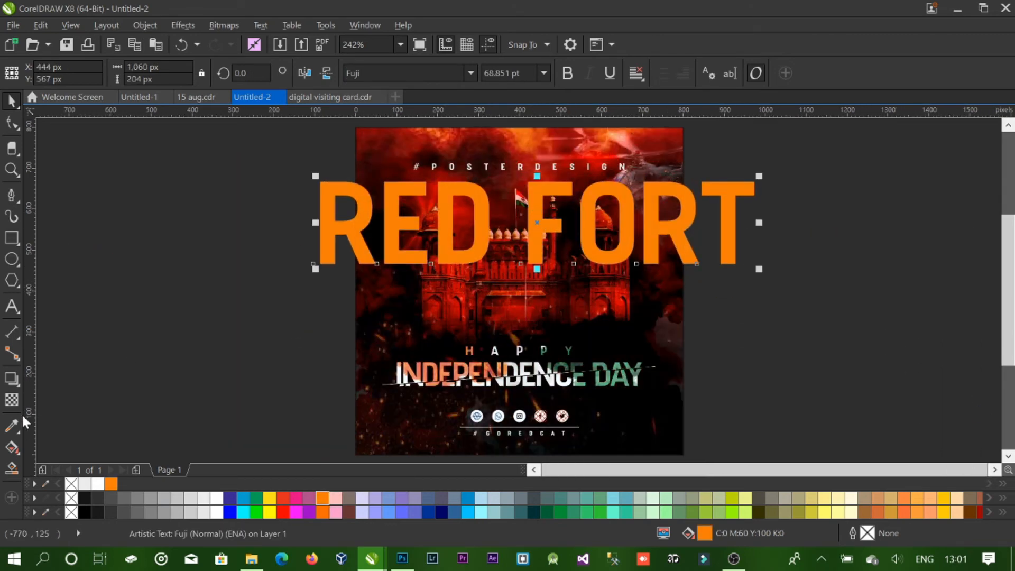
left_click(11, 401)
left_click(205, 73)
left_click(164, 107)
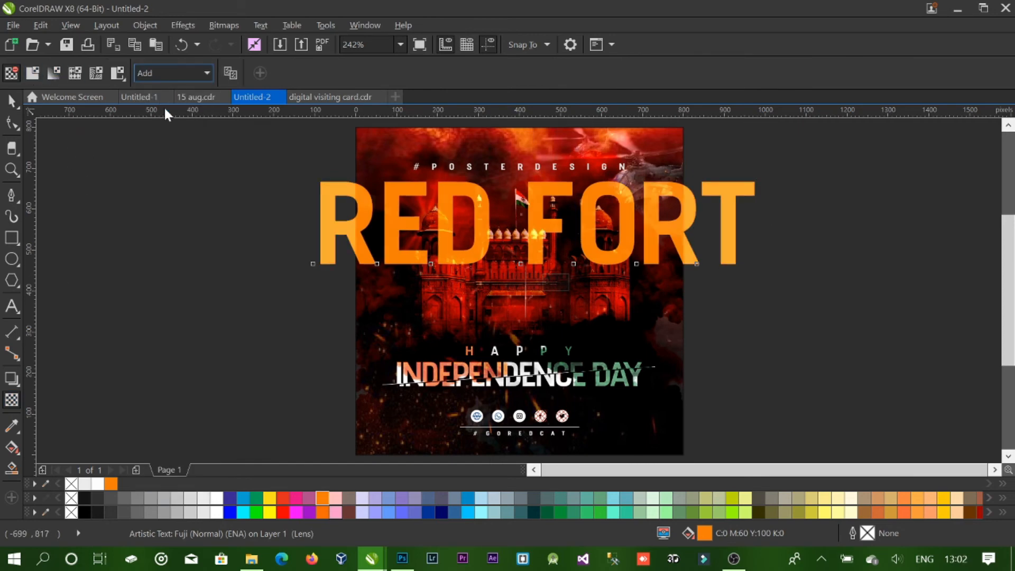
Fill the RED FORT text with red (M100 Y100) and place it inside the background PowerClip.
key("space")
left_click(515, 264)
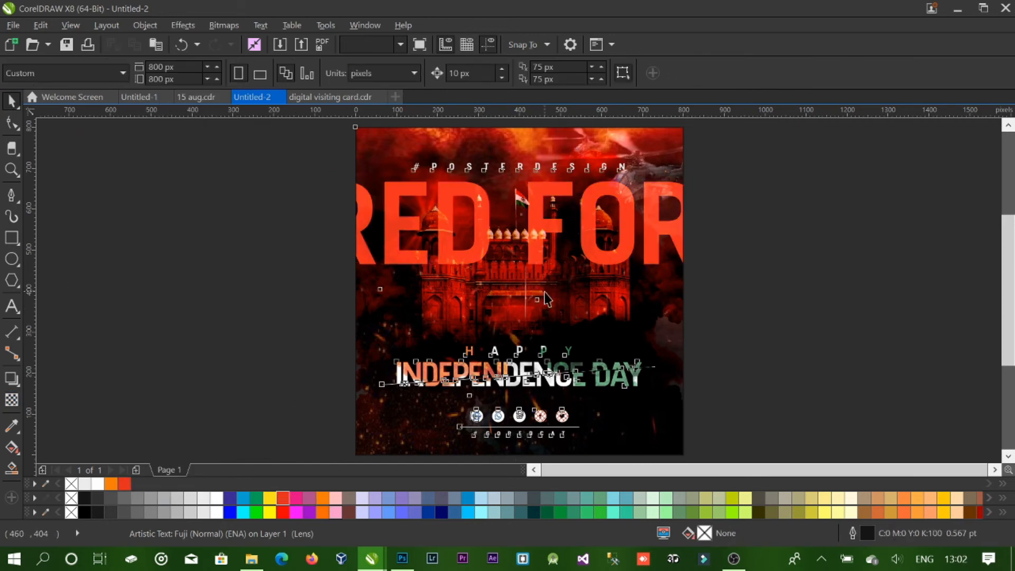
In the PowerClip contents, resize the RED FORT text to about 760 × 170 px and position it behind the fort's towers.
right_click(544, 297)
left_click(586, 241)
left_click(595, 237)
right_click(589, 238)
left_click(621, 104)
left_click(467, 249)
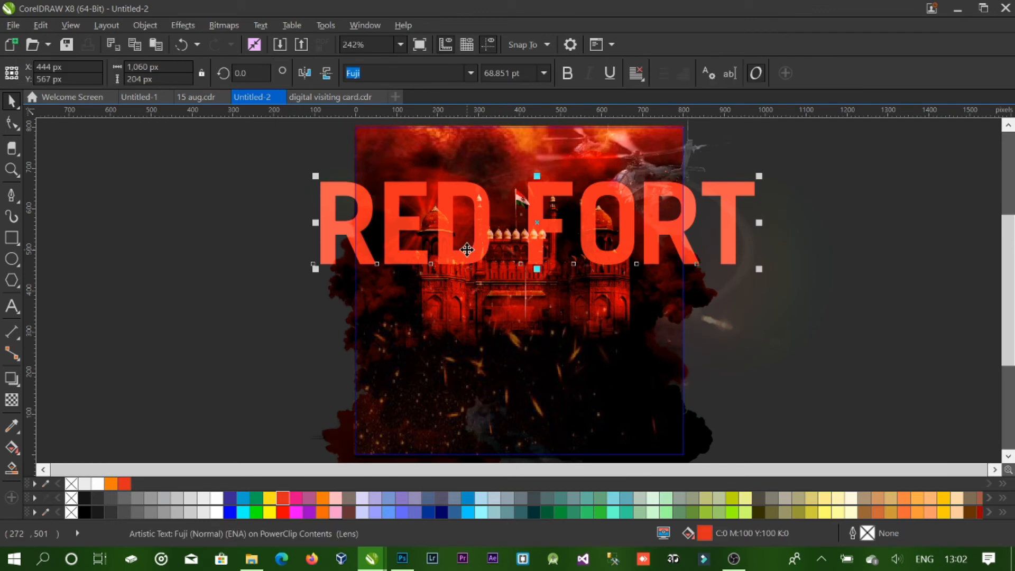
left_click_drag(316, 269, 376, 278)
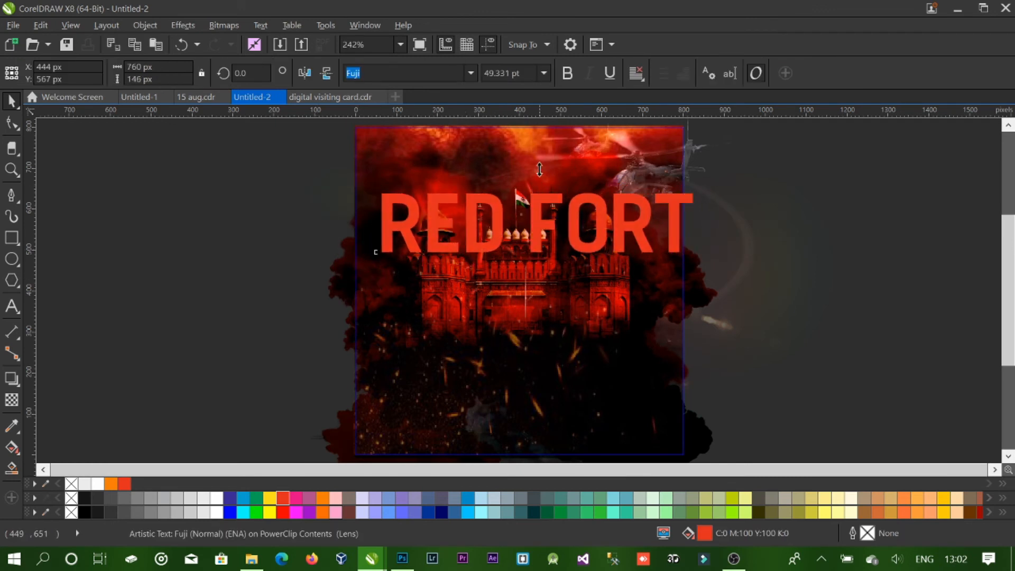
mouse_move(537, 187)
left_mouse_down()
mouse_move(539, 165)
mouse_move(545, 178)
left_mouse_up()
key("Left")
key("Left")
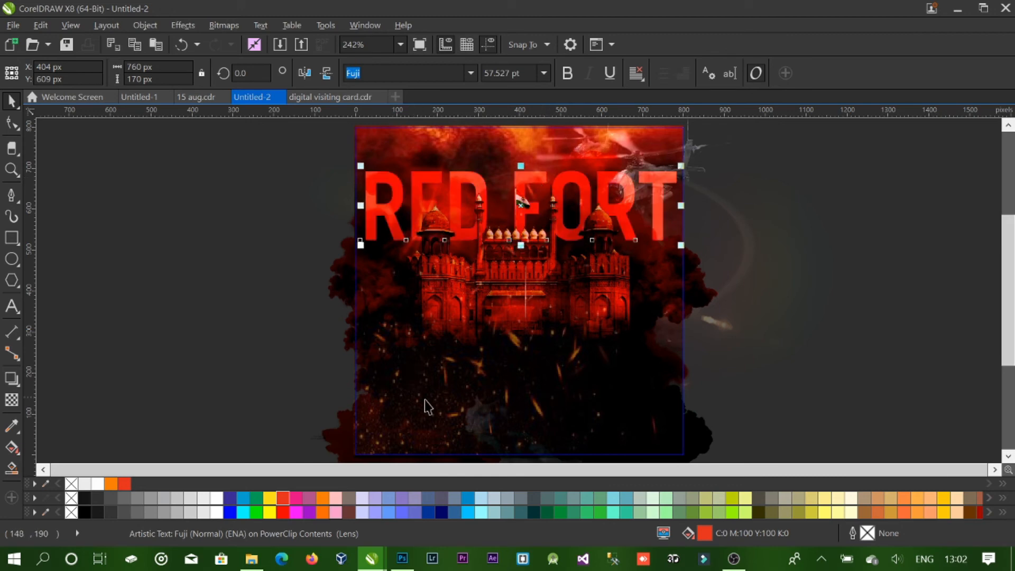
Duplicate the dark red cloud bitmap, placing the copy outside the poster on the right.
left_click(331, 262)
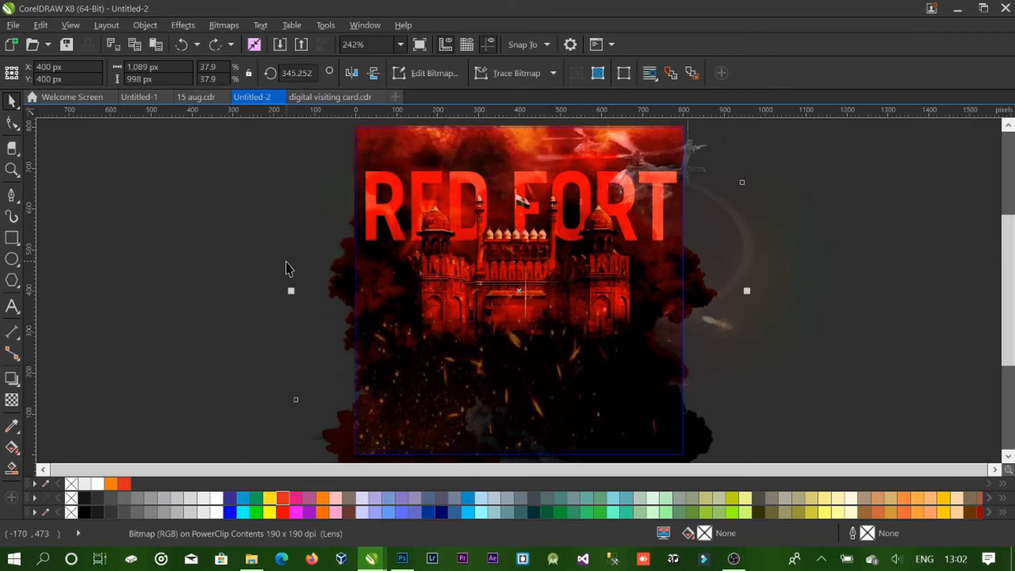
left_click_drag(328, 272, 773, 386)
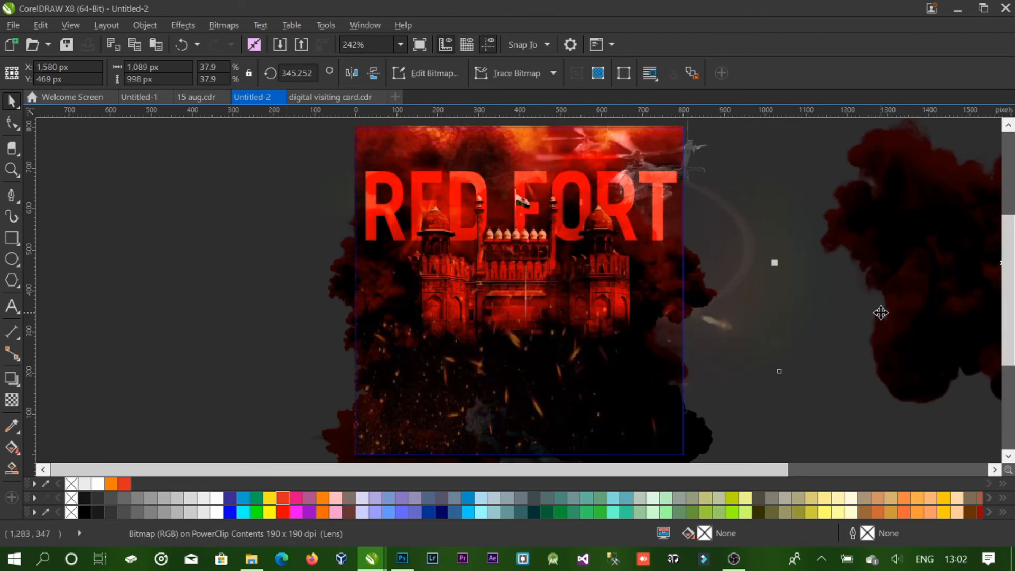
scroll(881, 313, "down", 2)
key("F4")
Shrink the cloud copy, repeat it into a row of five about 761 × 203 px overall and group the row.
left_click_drag(529, 423, 782, 298)
left_click_drag(838, 155, 619, 317)
left_click_drag(683, 317, 745, 315)
left_click_drag(883, 265, 565, 390)
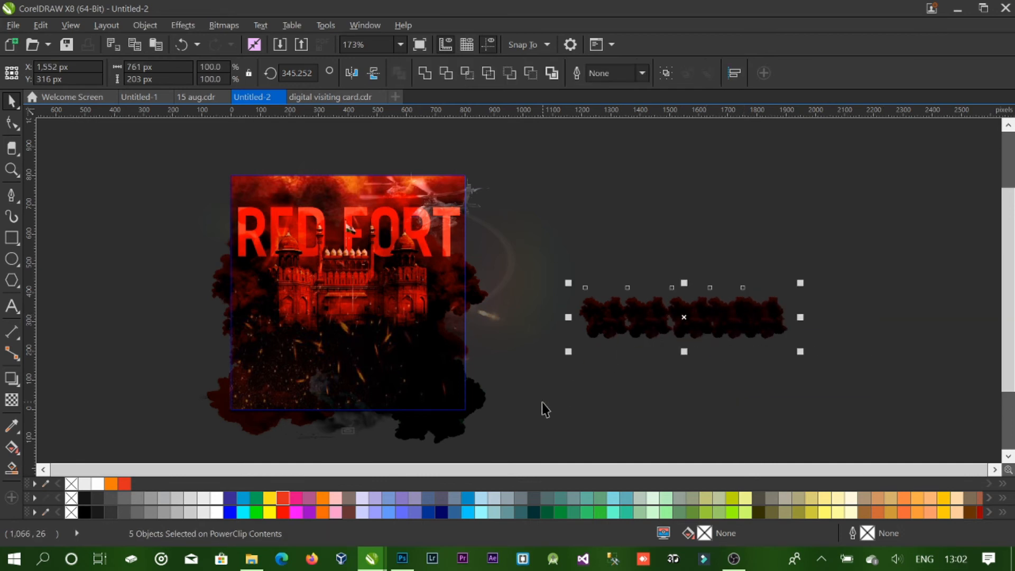
key("ctrl+g")
Place the cloud group, enlarged to about 1,105 × 295 px, across the lower edge of the RED FORT text behind the fort.
left_click_drag(721, 316, 337, 255)
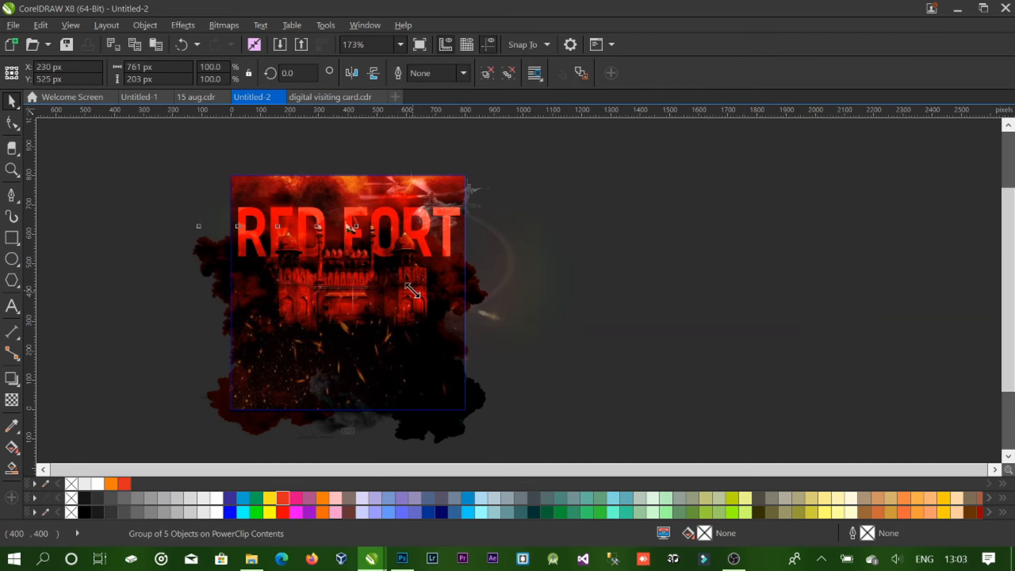
left_click_drag(413, 291, 513, 317)
left_click_drag(378, 277, 374, 262)
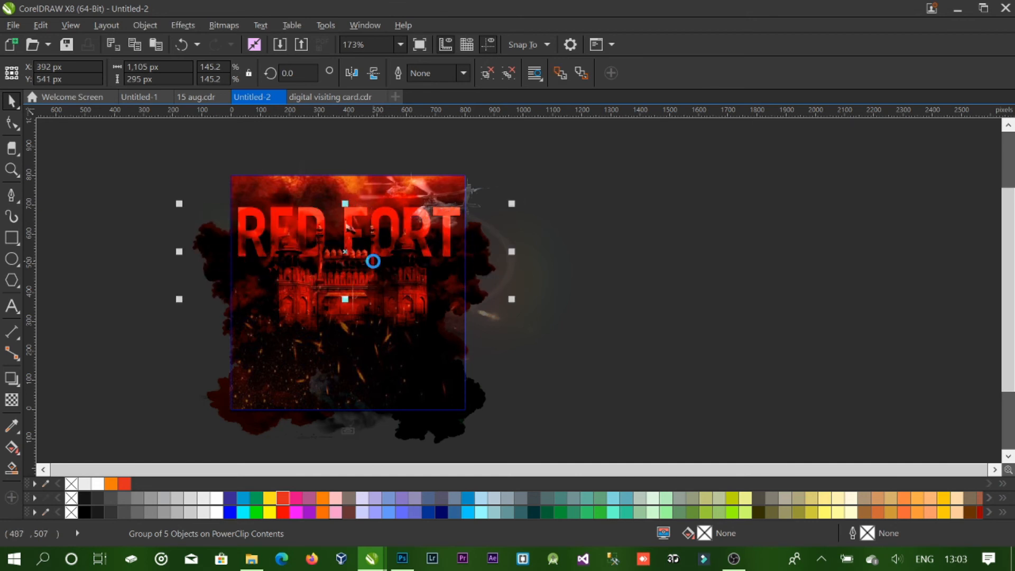
Fade out the lower part of the RED FORT text with a vertical linear fountain transparency at -90°.
left_click(243, 214)
left_click_drag(181, 193, 491, 278)
left_click(11, 400)
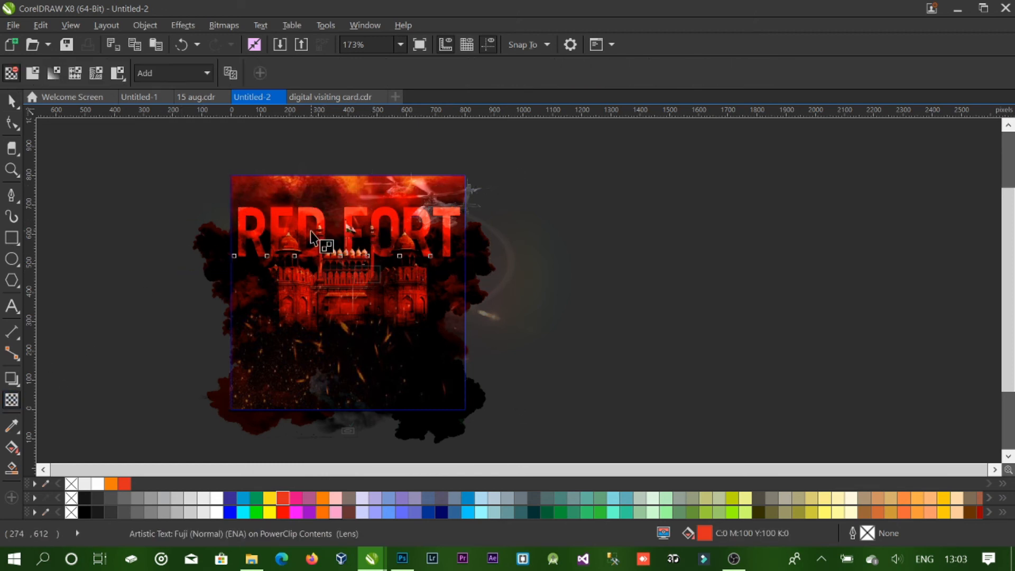
left_click_drag(311, 252, 311, 256)
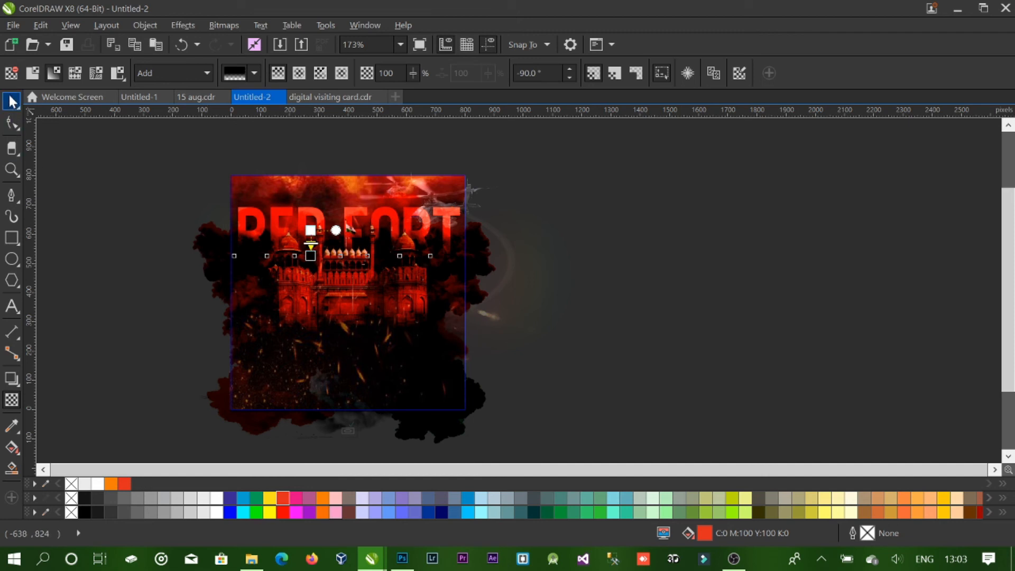
key("space")
Finish editing the PowerClip contents and move the #POSTERDESIGN text up to Y 723 px, above RED FORT.
left_click(715, 254, "ctrl")
left_click(715, 255)
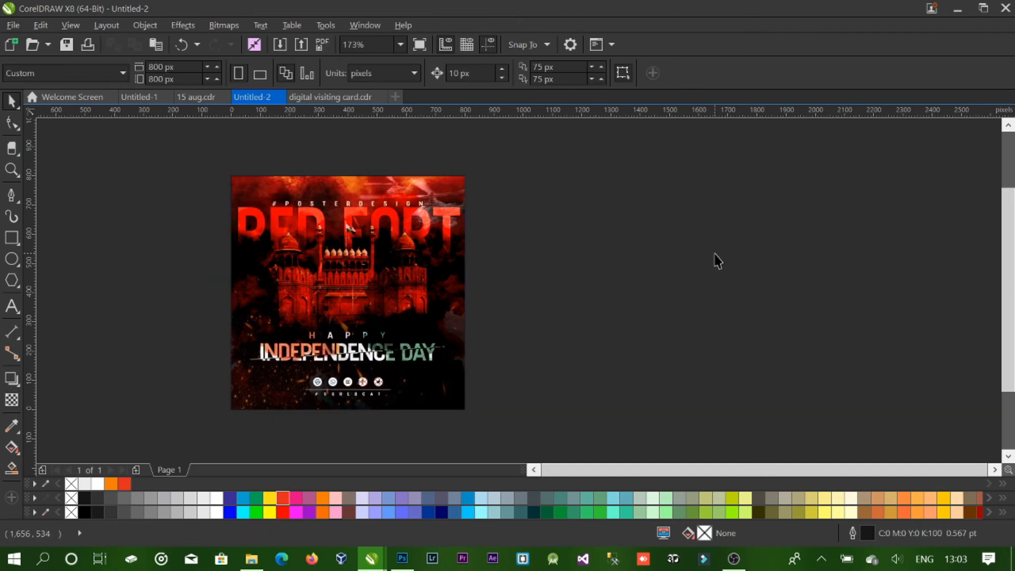
key("F4")
left_click(537, 163)
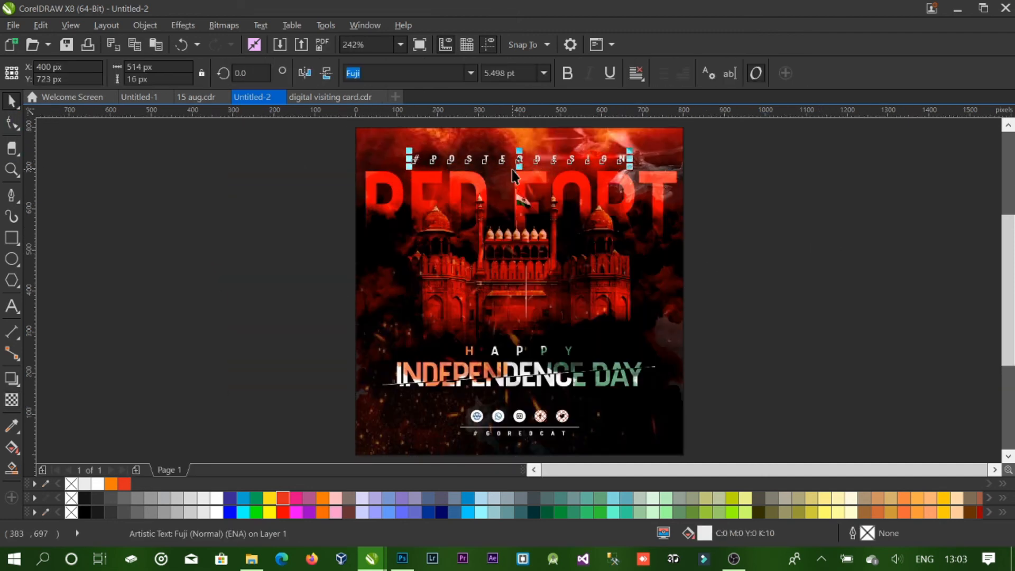
Shift the two helicopter objects upward inside the background PowerClip and return to the full poster.
right_click(651, 143)
left_click(703, 143)
scroll(789, 144, "down", 1)
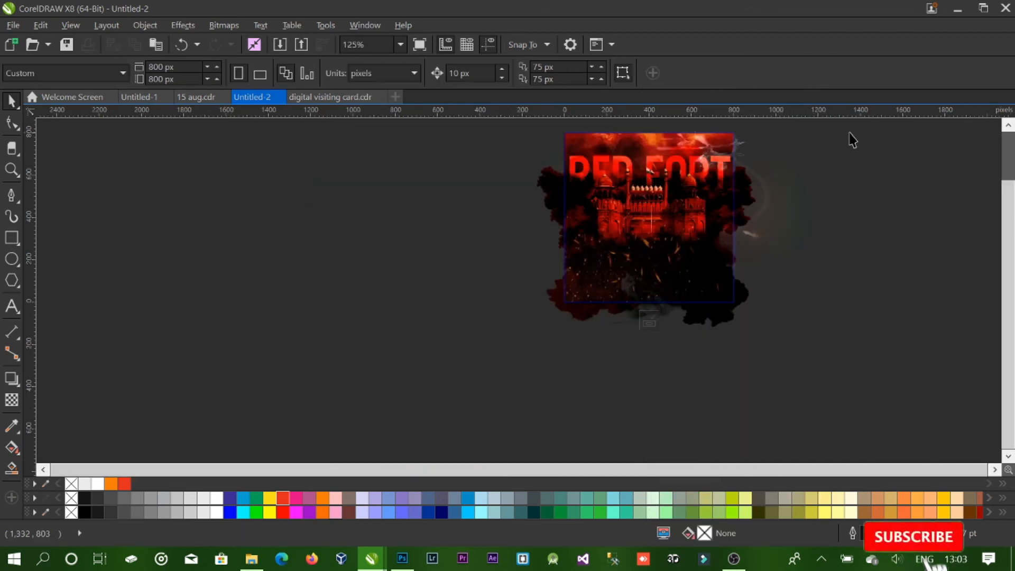
left_click_drag(1009, 233, 1010, 205)
left_click_drag(956, 145, 663, 237)
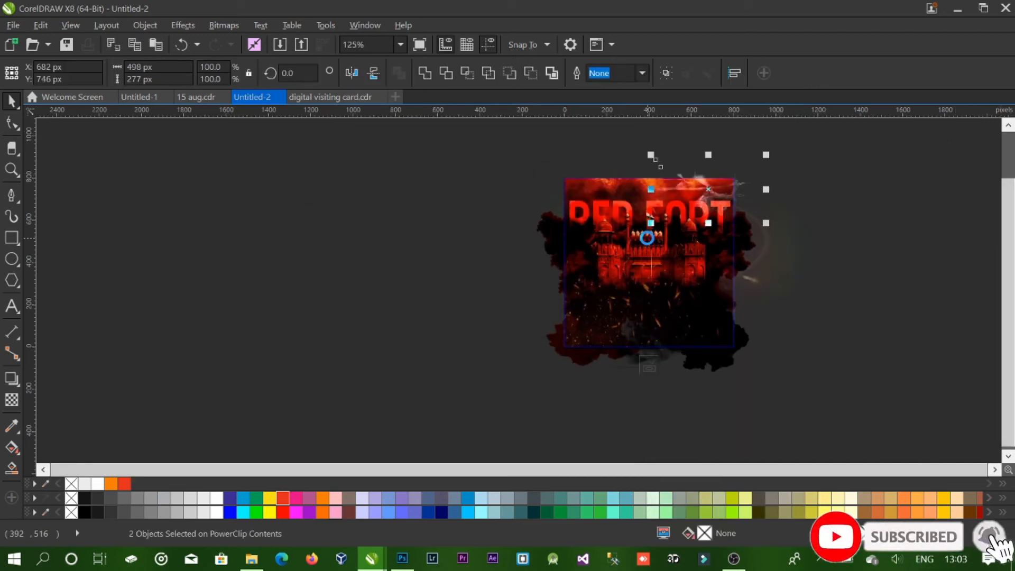
left_click(946, 222, "ctrl")
key("F4")
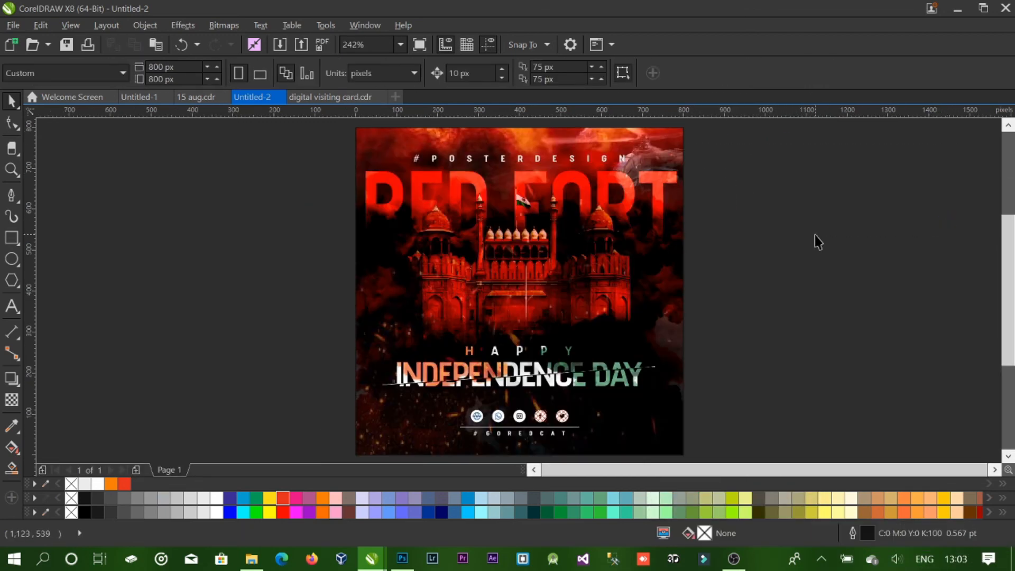
Preview the updated poster with its RED FORT lettering full screen.
key("ctrl+s")
key("F9")
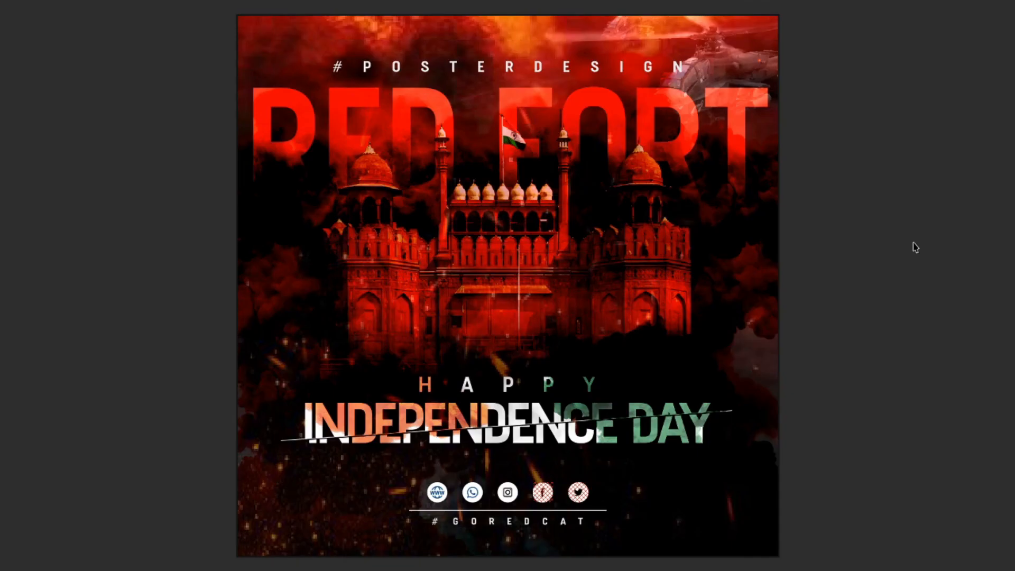